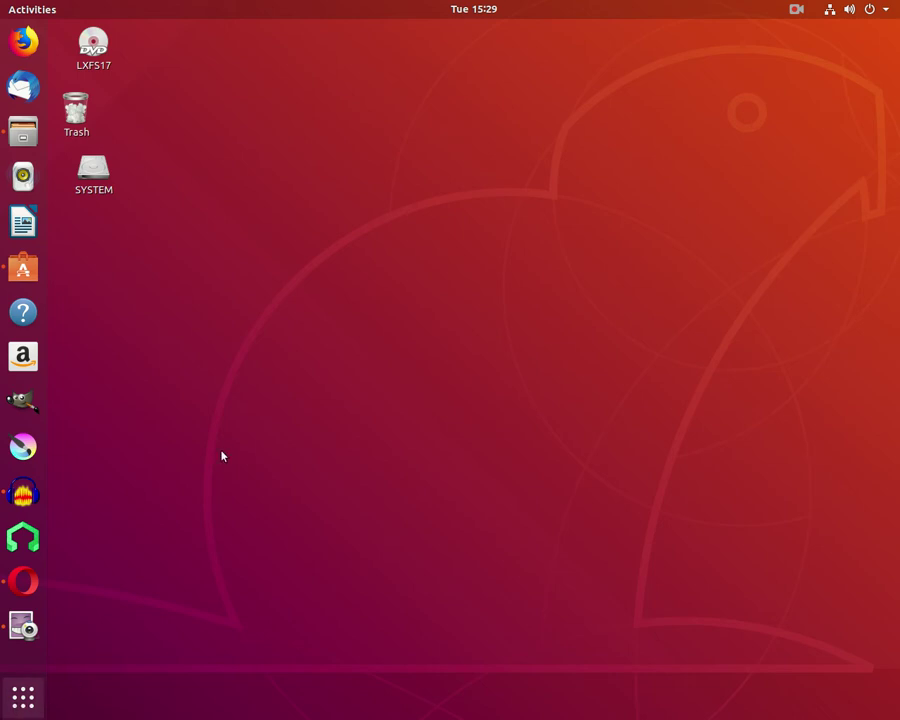
Browse the full list of installed applications and return to the desktop.
left_click(12, 700)
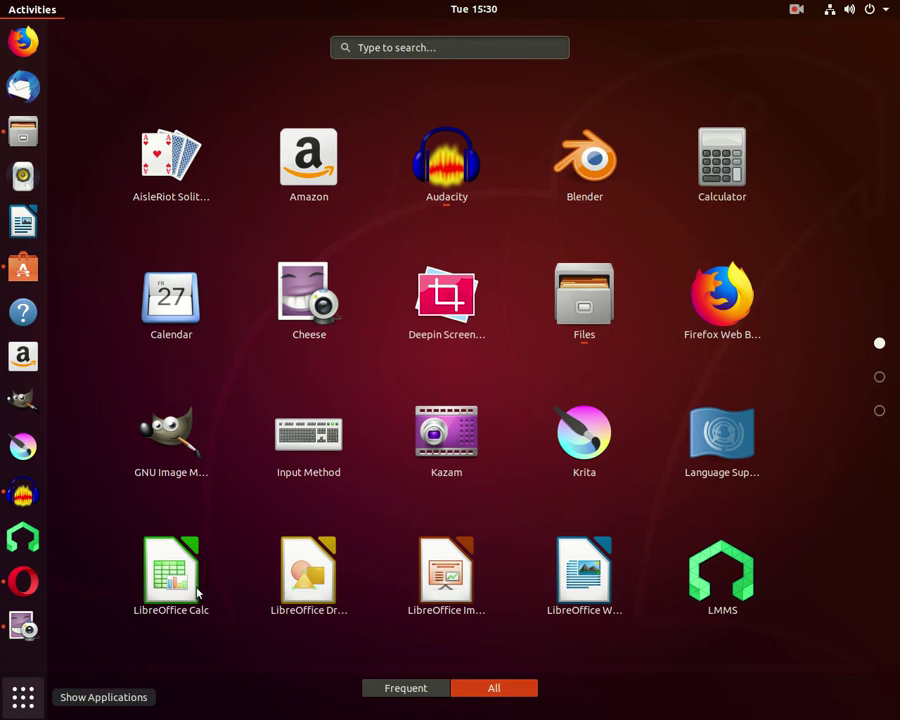
scroll(404, 422, "down", 2)
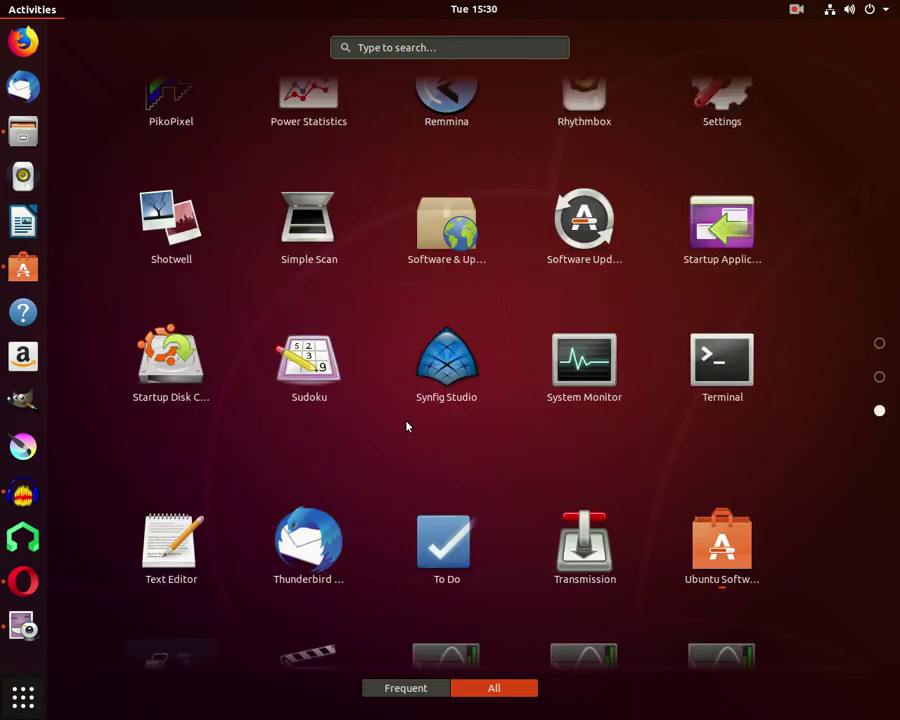
scroll(381, 440, "up", 2)
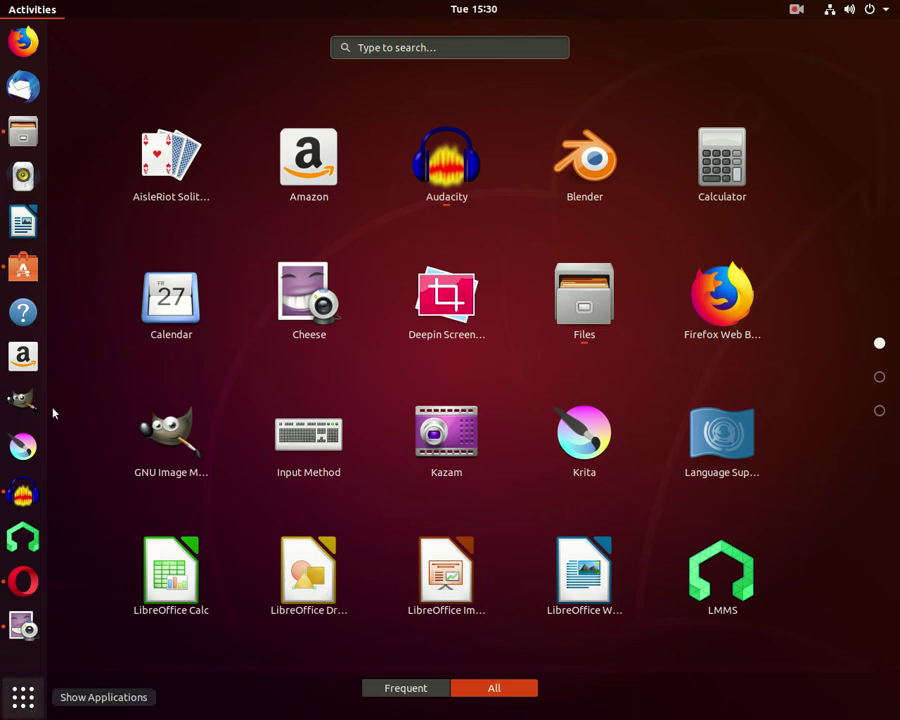
key("Escape")
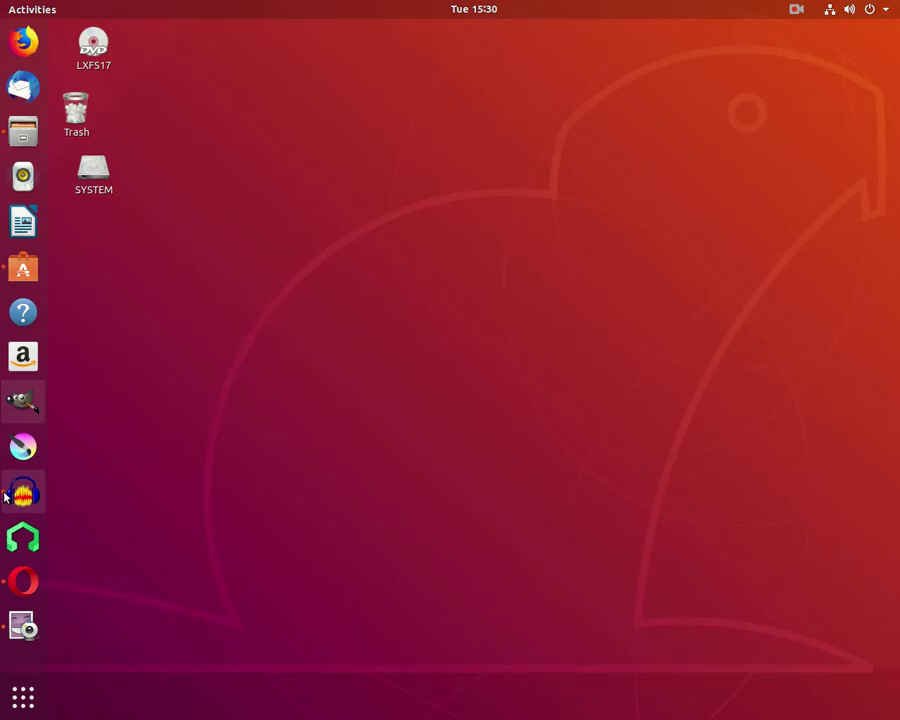
View Lil Hero 1.png from the Pictures folder at a larger zoom and close the image.
left_click(23, 131)
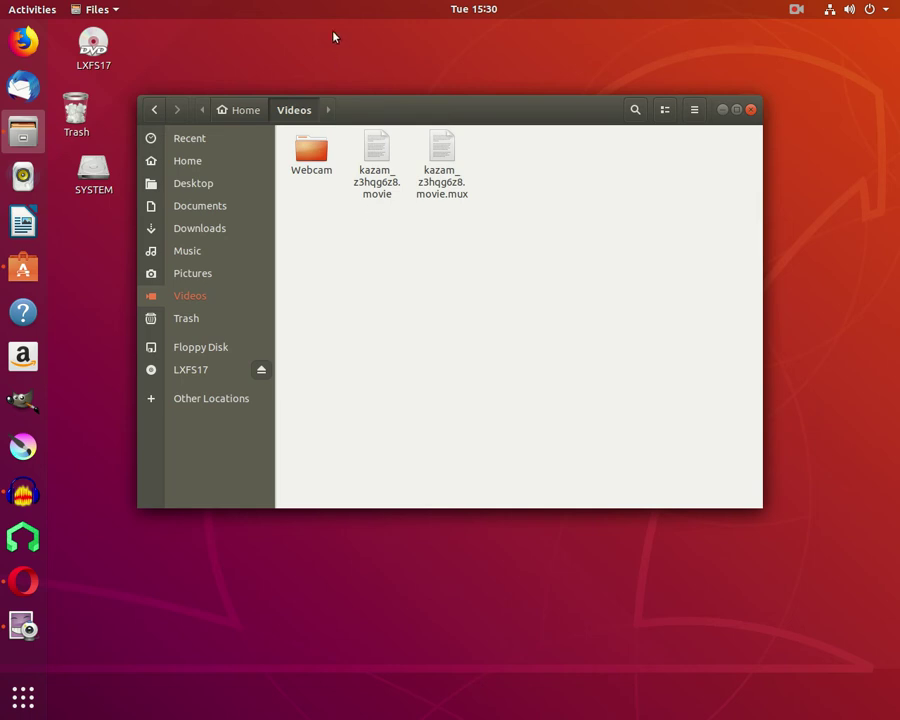
left_click(205, 273)
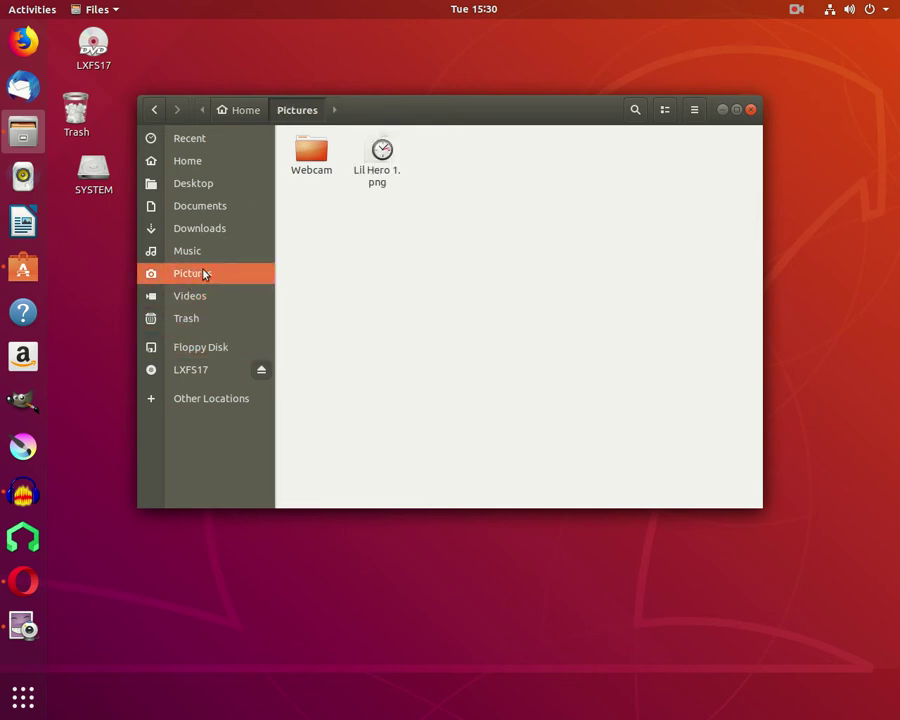
left_click(378, 162)
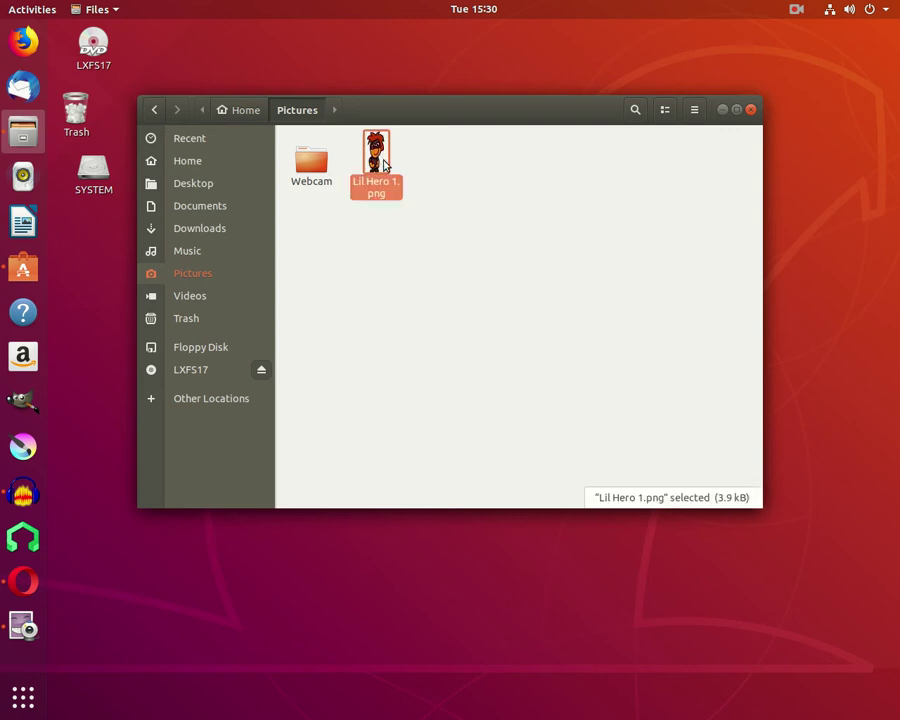
double_click(384, 165)
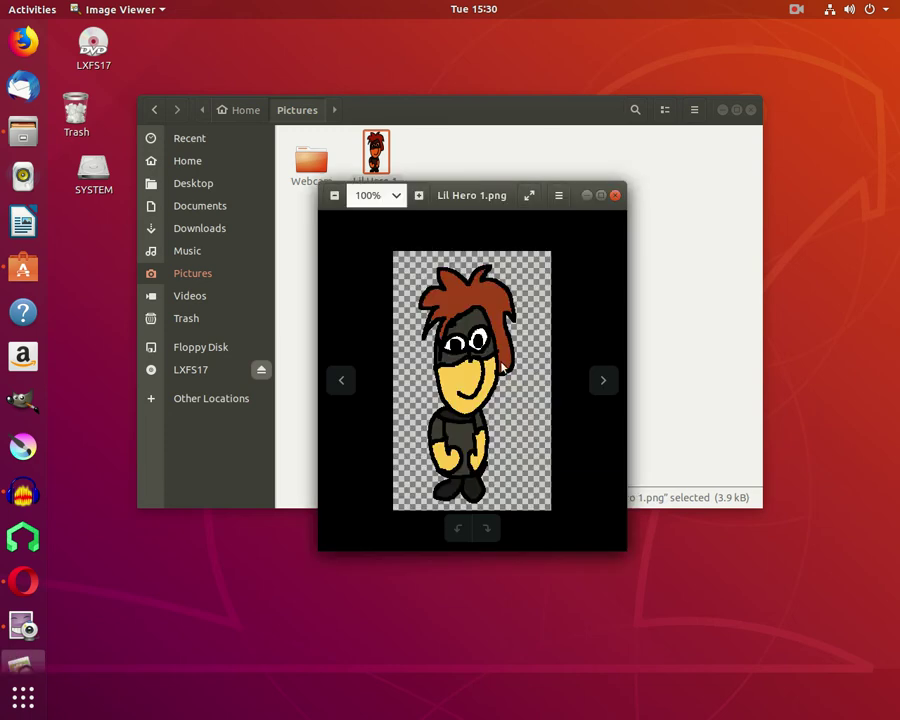
scroll(488, 382, "up", 1)
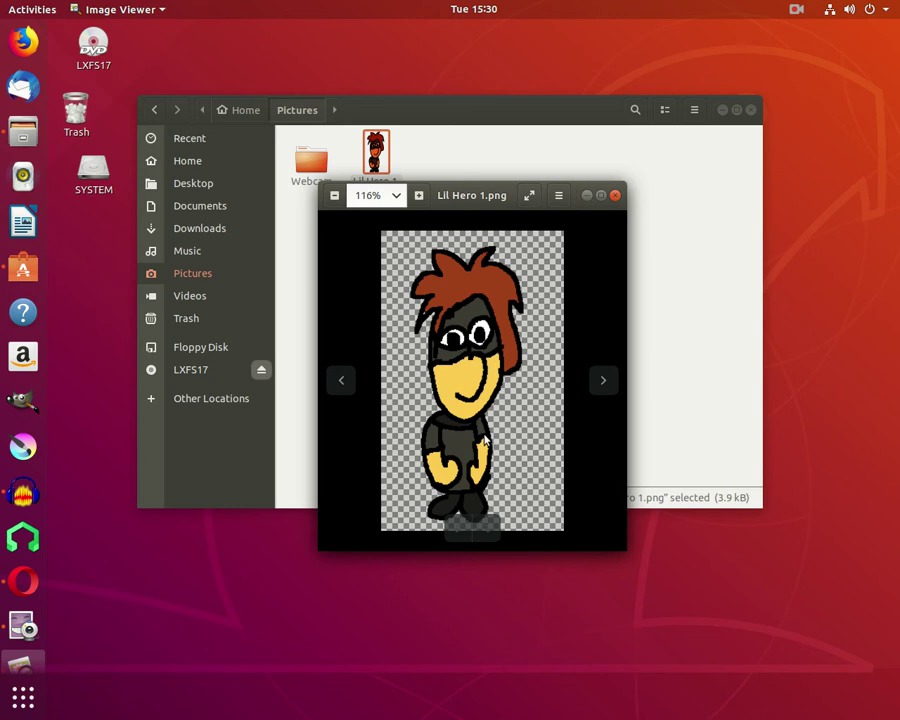
scroll(531, 345, "down", 1)
scroll(531, 345, "up", 1)
left_click(615, 195)
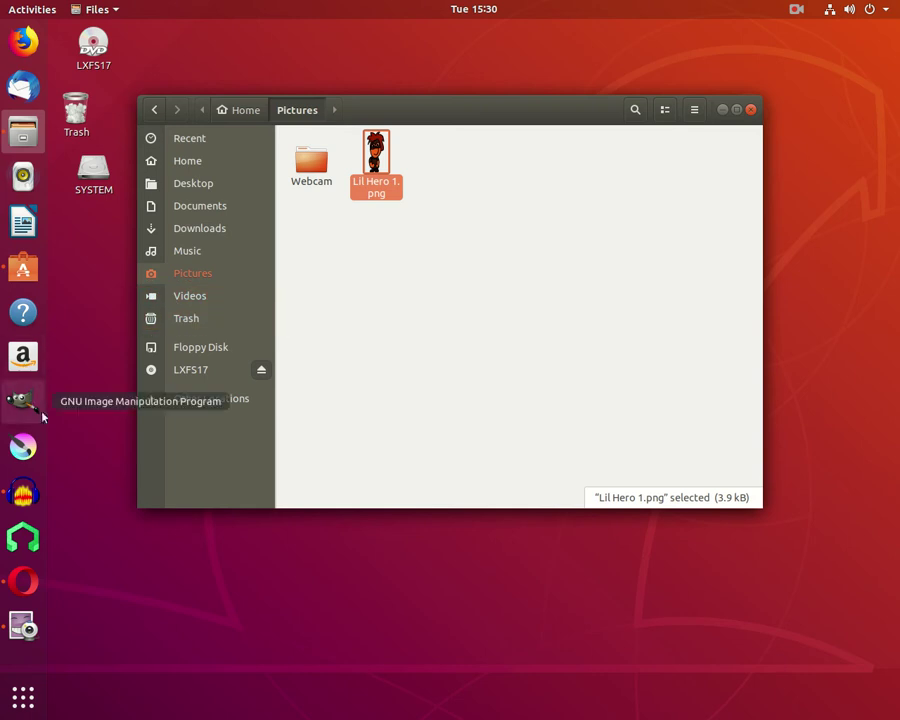
Show the home Music folder and open the SYSTEM drive from Other Locations.
left_click(183, 303)
left_click_drag(183, 303, 249, 245)
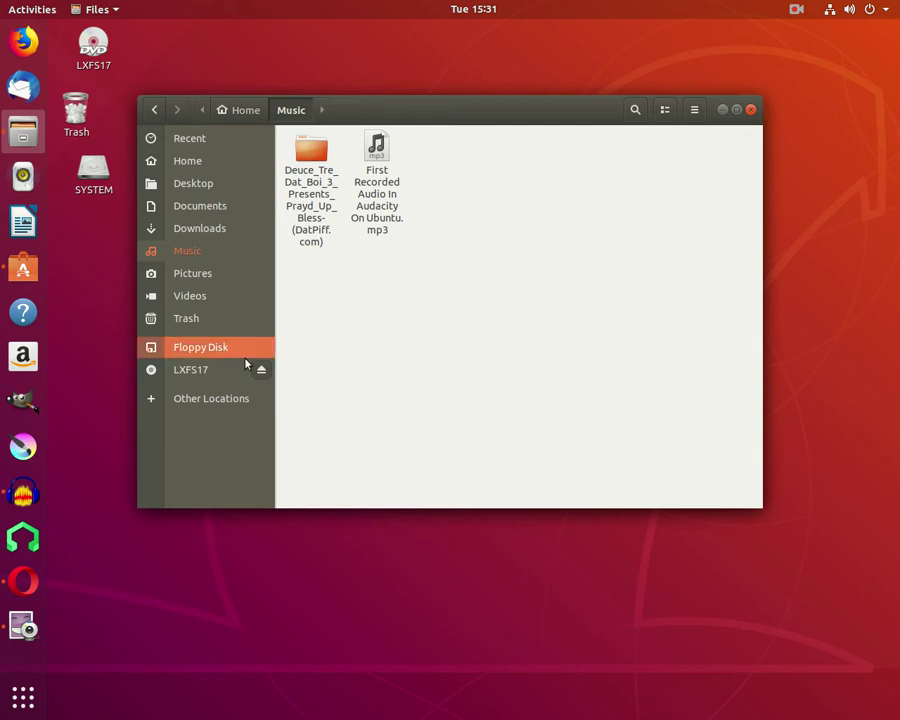
left_click(209, 402)
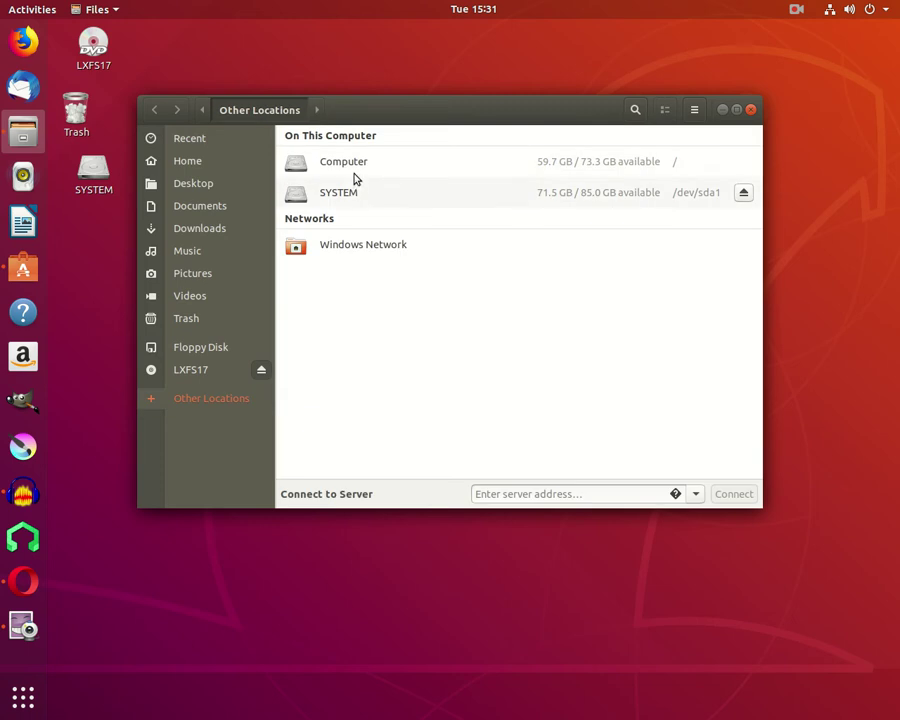
left_click(388, 204)
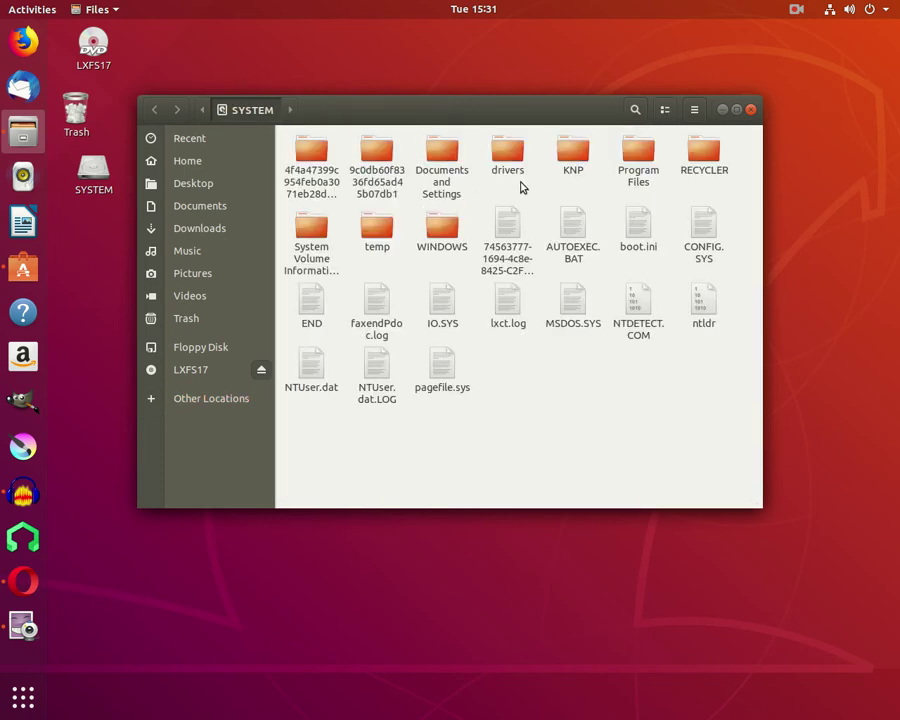
Open the My Pictures folder under Documents and Settings, All Users, Documents on the SYSTEM drive.
left_click(443, 172)
double_click(443, 172)
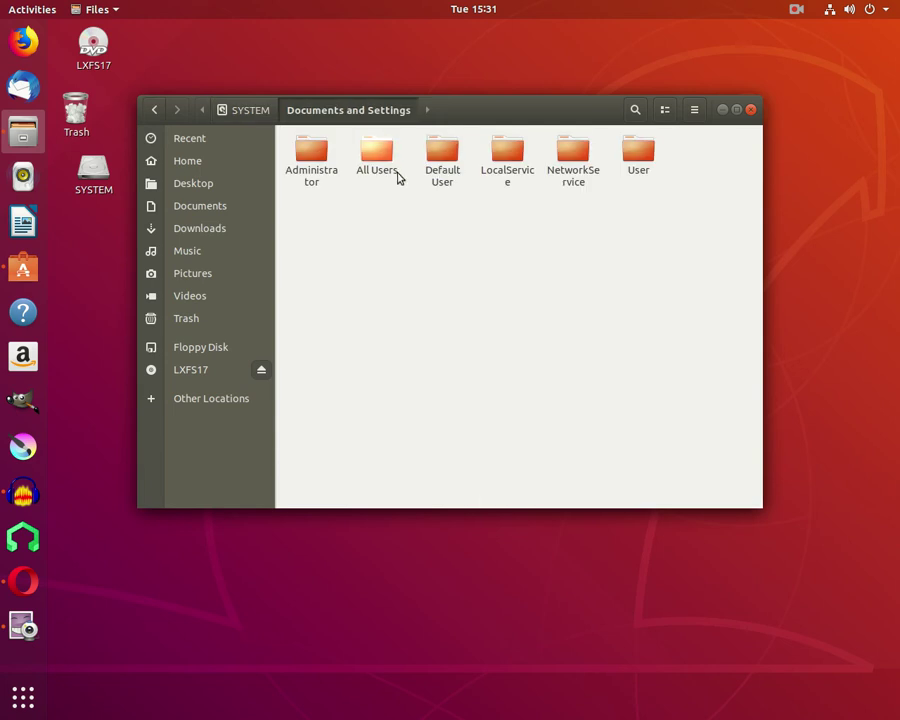
double_click(391, 171)
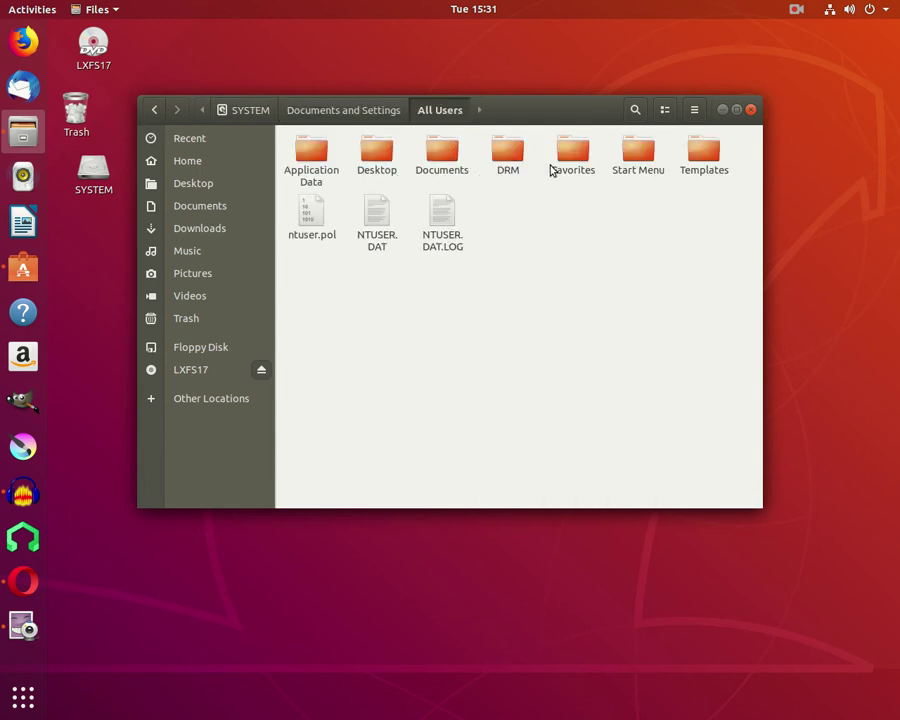
left_click(456, 170)
double_click(456, 170)
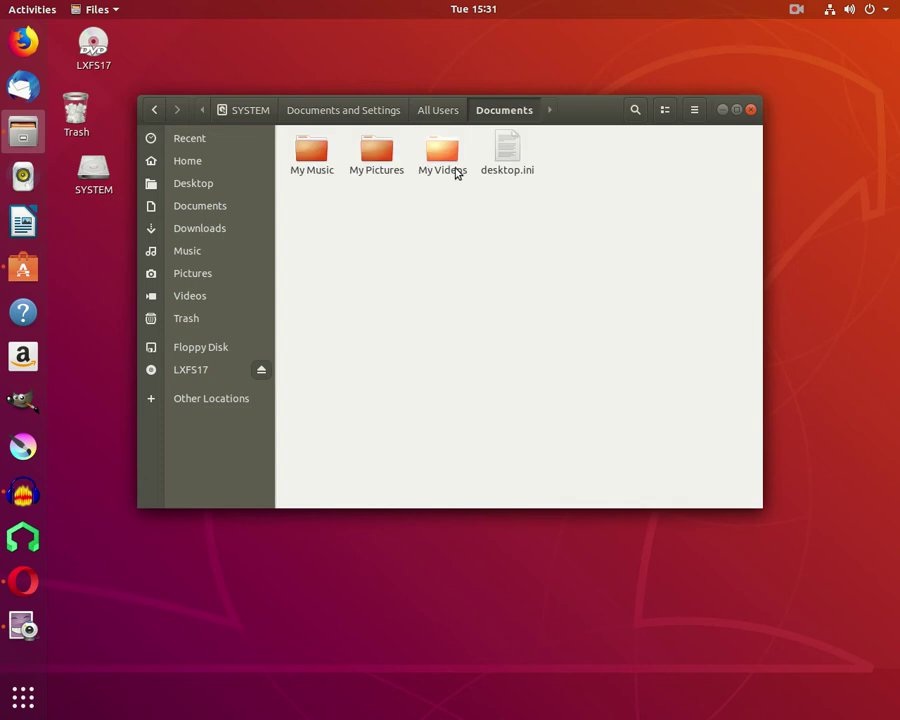
double_click(385, 172)
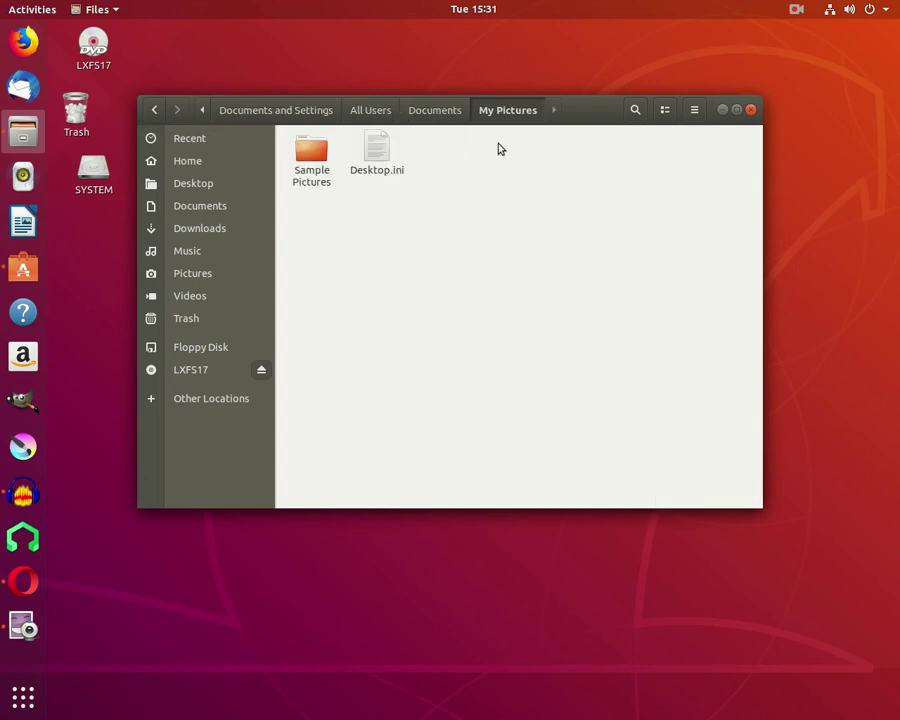
Go back to the All Users Documents folder and open My Music.
left_click(436, 112)
left_click(318, 172)
double_click(320, 176)
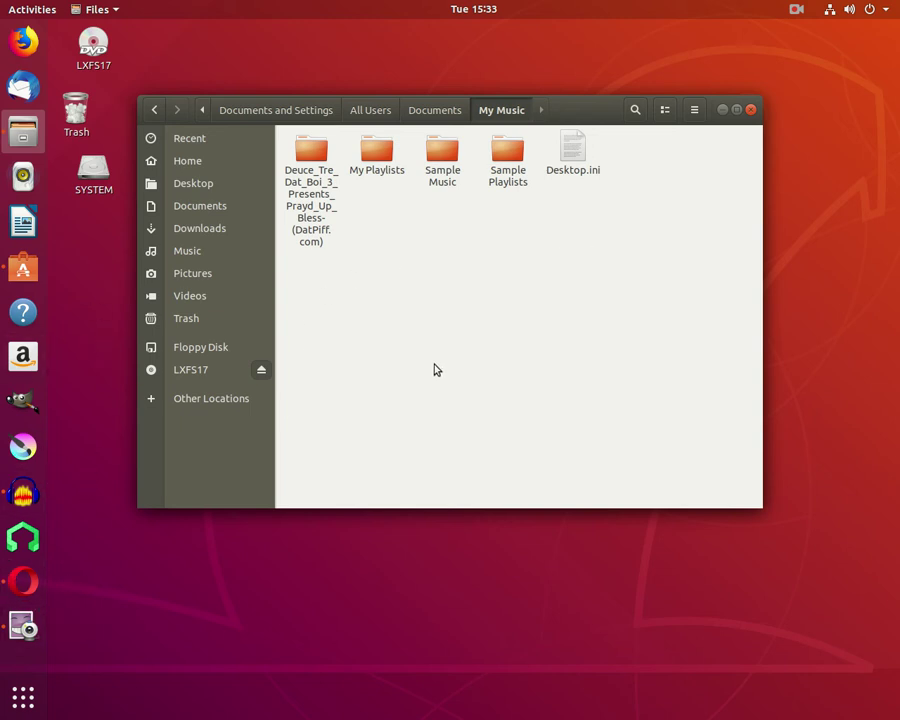
View the home Downloads, Documents and Music folders in turn.
left_click(205, 398)
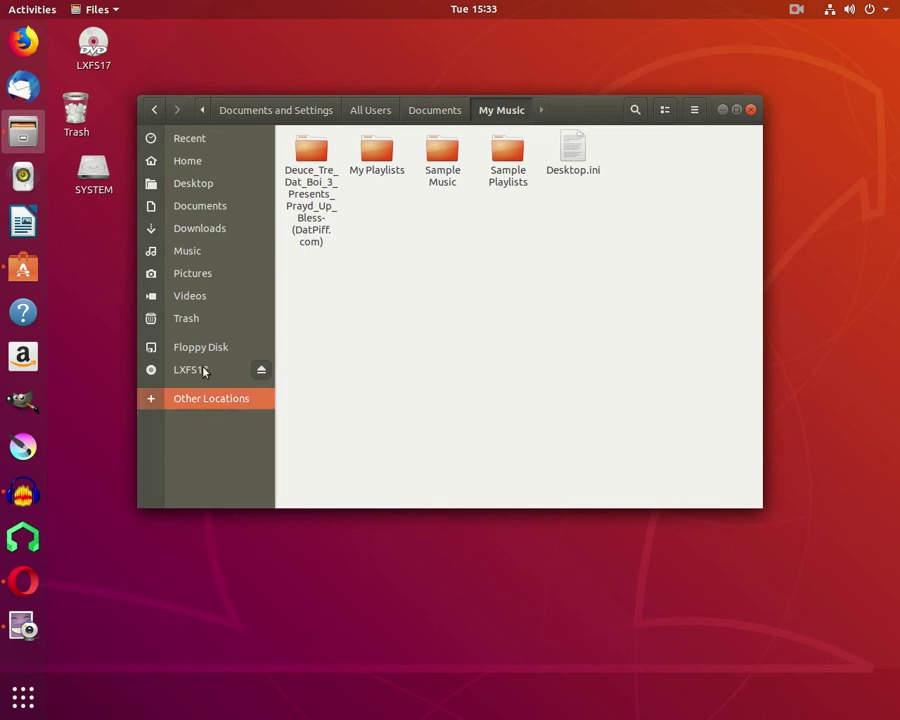
left_click(212, 236)
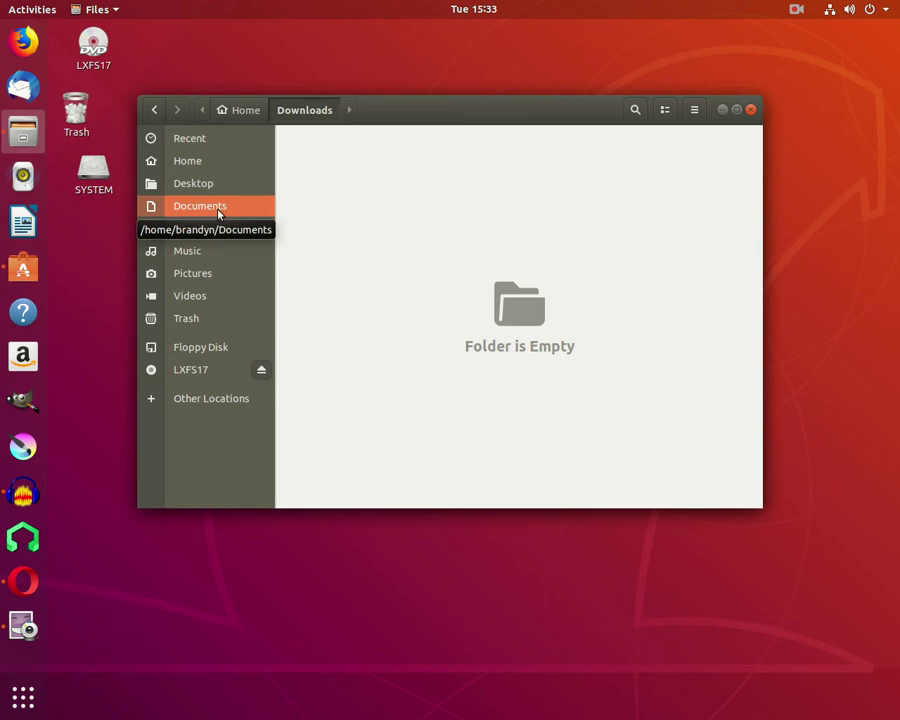
left_click(216, 219)
left_click(208, 258)
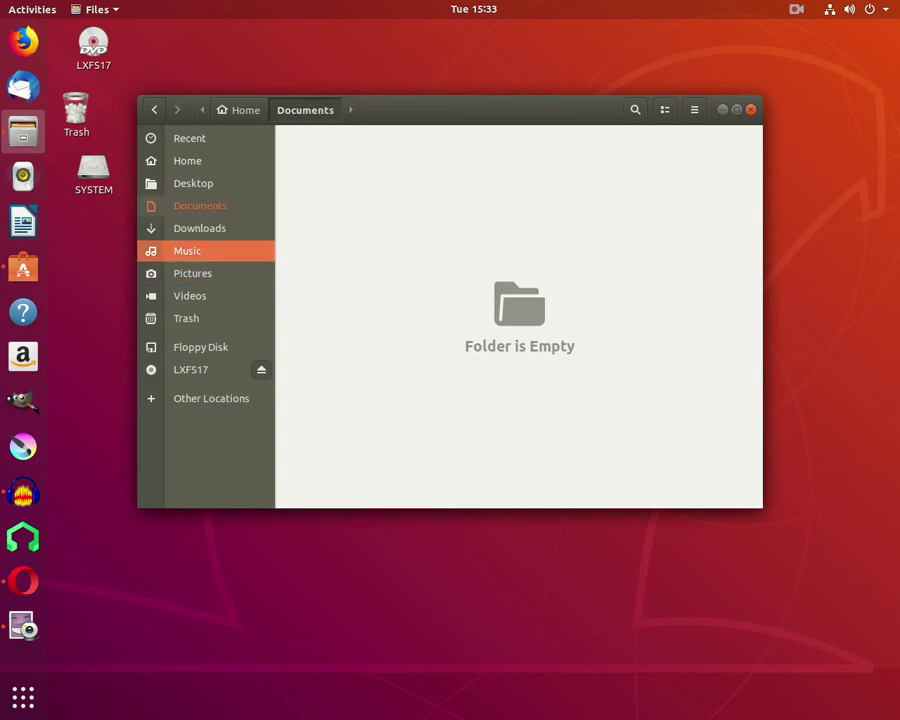
Start copying the DatPiff.com album folder to the All Users My Music folder on the SYSTEM drive, and cancel at the destination selection.
left_click(315, 207)
right_click(315, 207)
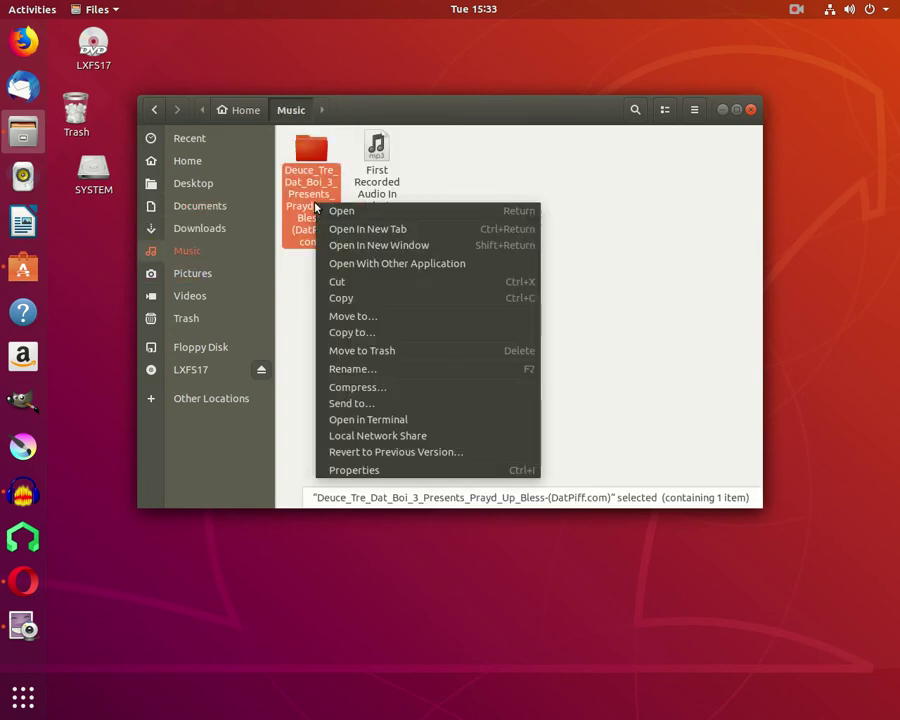
left_click(383, 341)
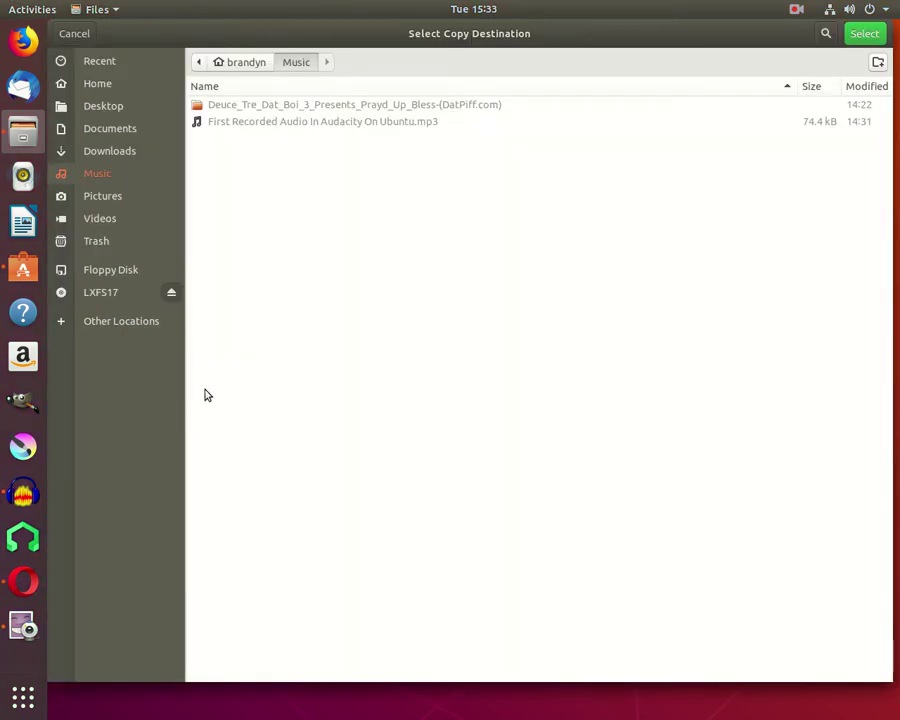
left_click(112, 320)
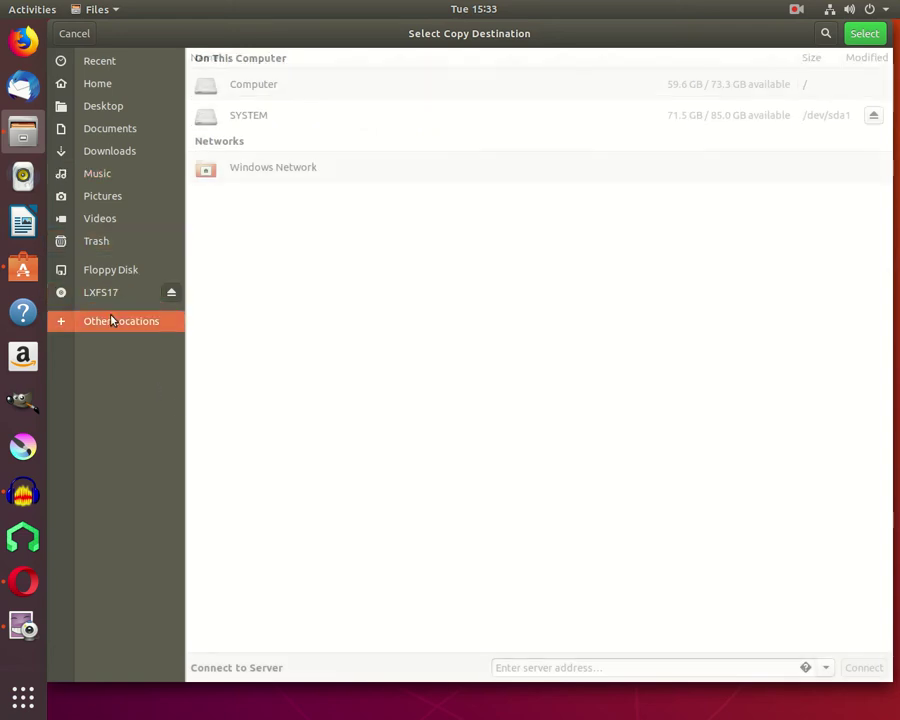
left_click(263, 120)
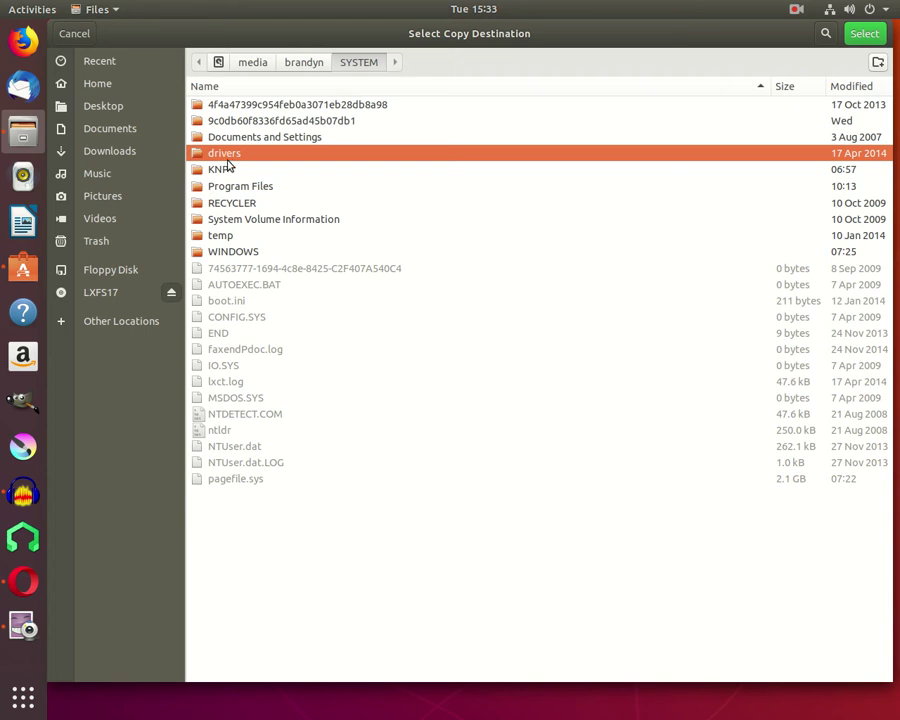
left_click(227, 187)
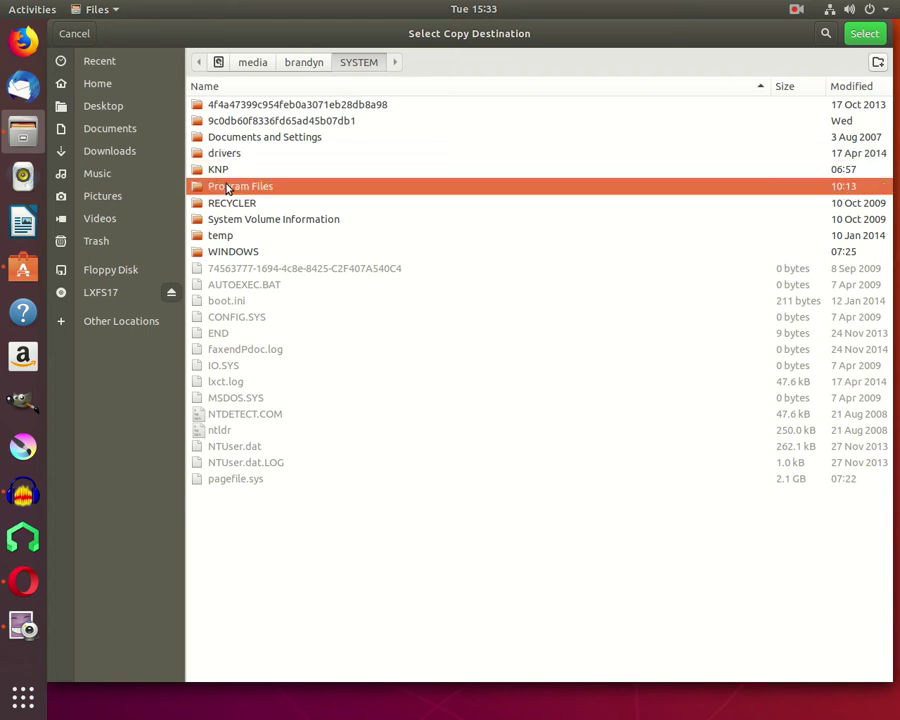
double_click(247, 137)
double_click(246, 121)
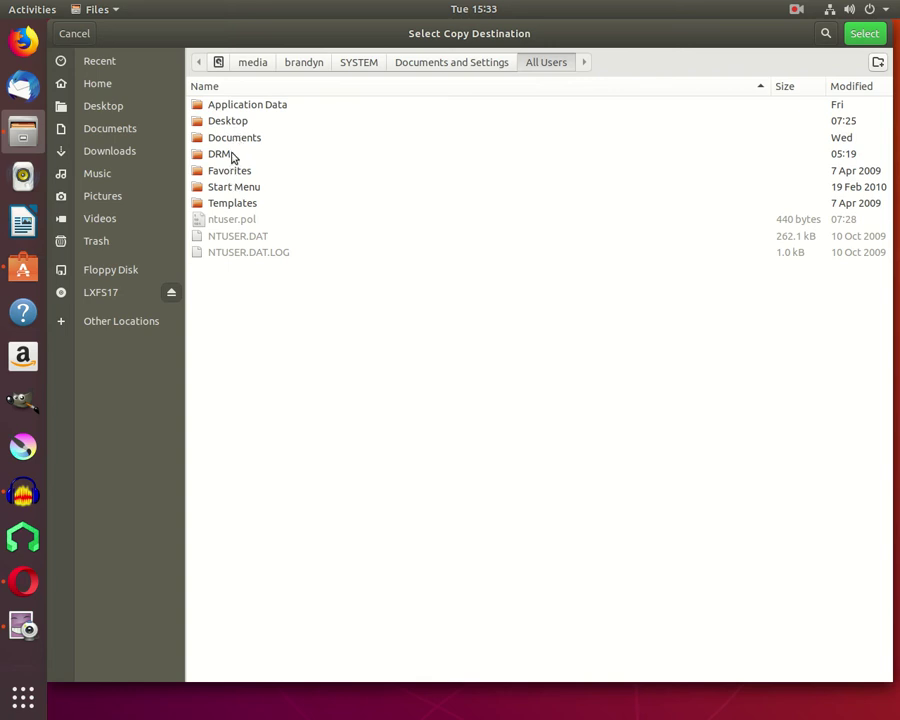
double_click(232, 138)
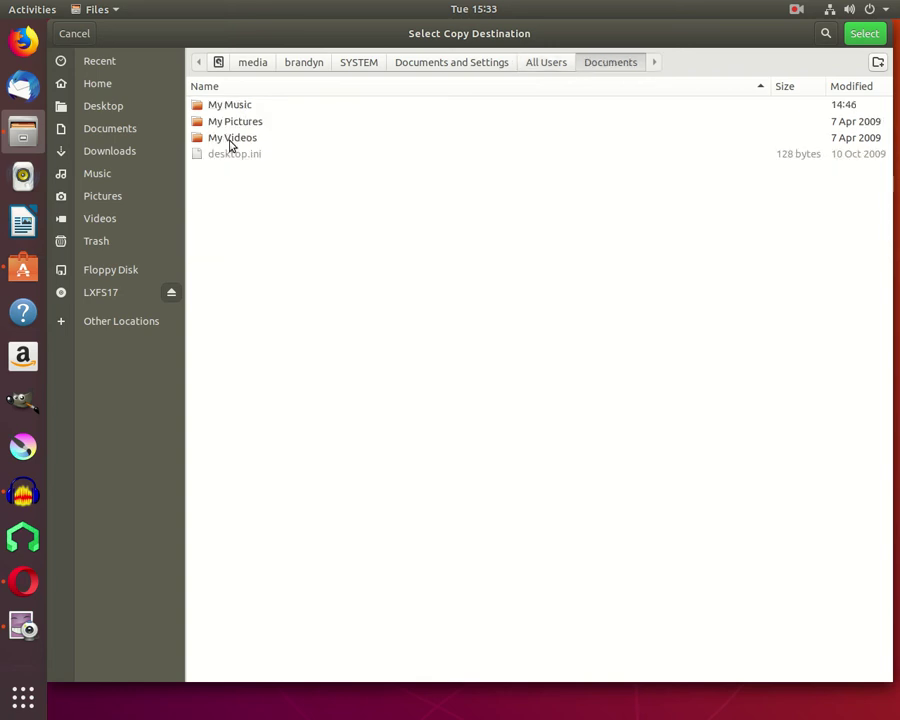
double_click(238, 107)
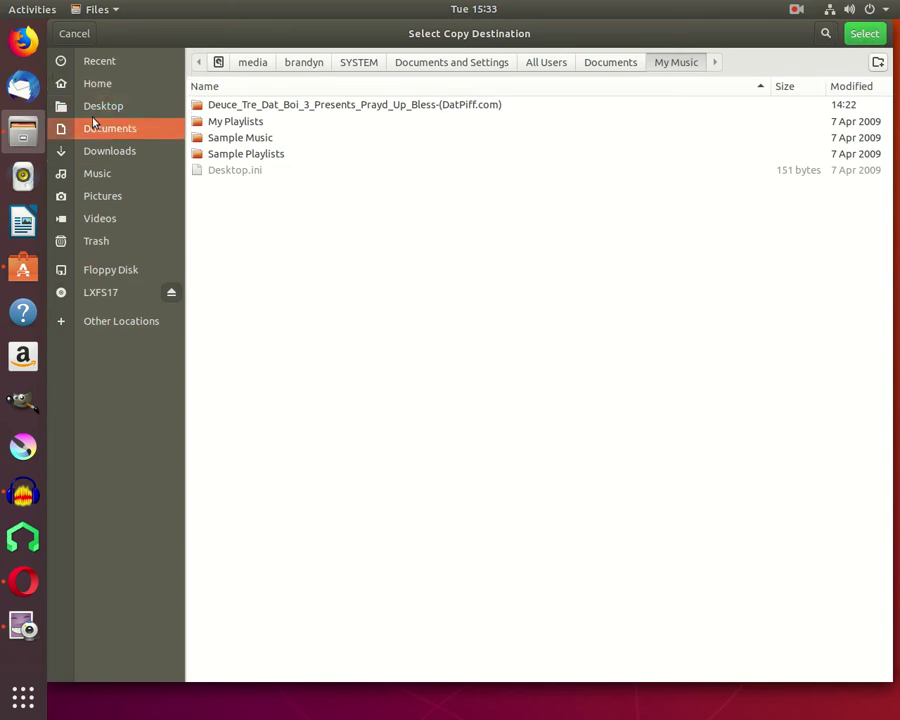
left_click(73, 33)
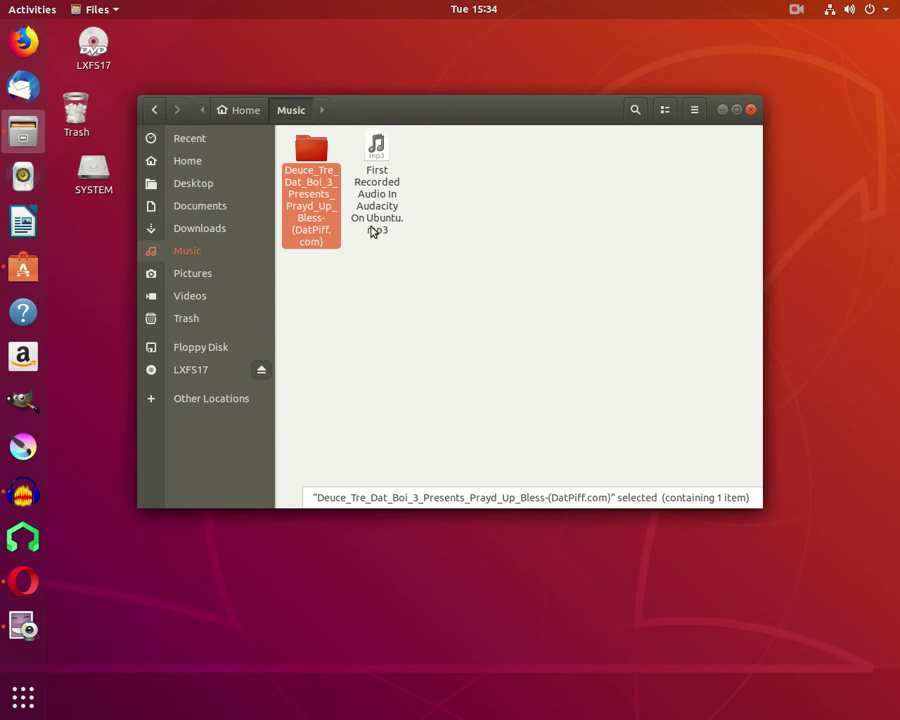
Open the All Users folder under Documents and Settings on the SYSTEM drive.
left_click(206, 293)
left_click_drag(238, 296, 496, 343)
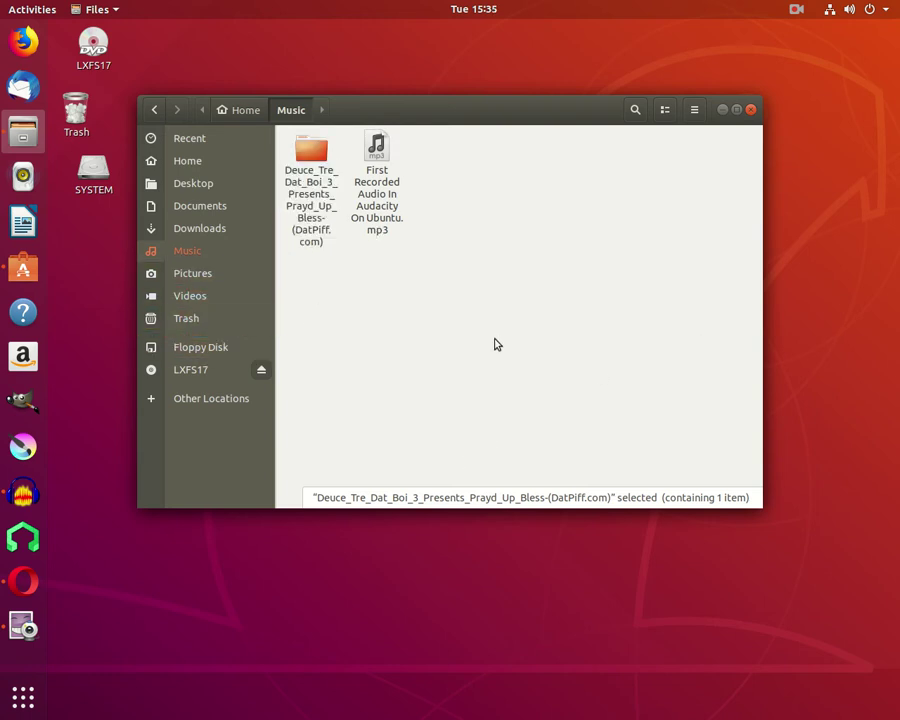
left_click(171, 398)
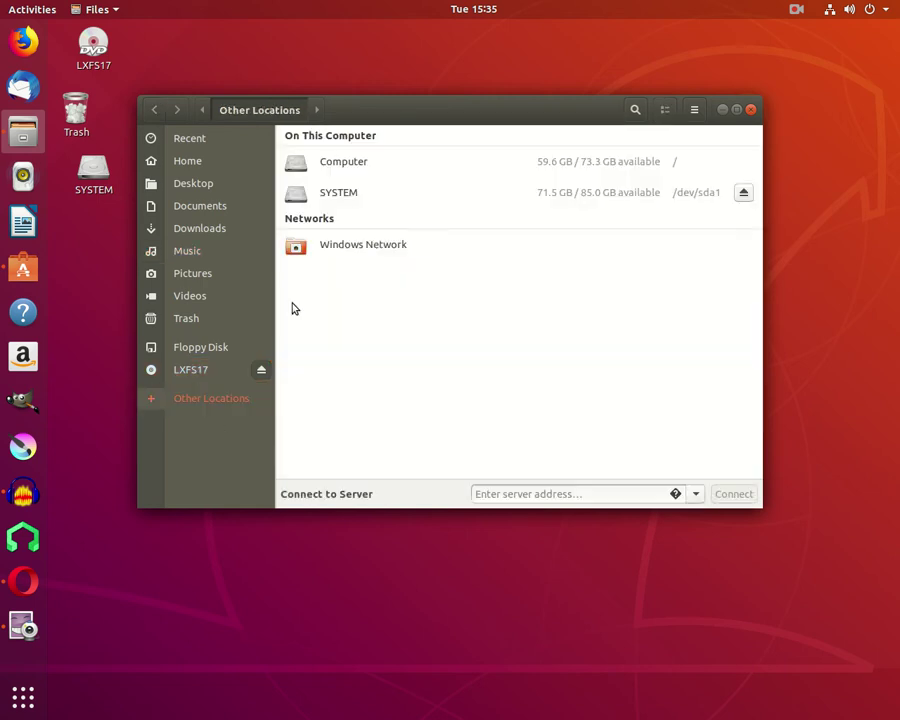
left_click(341, 193)
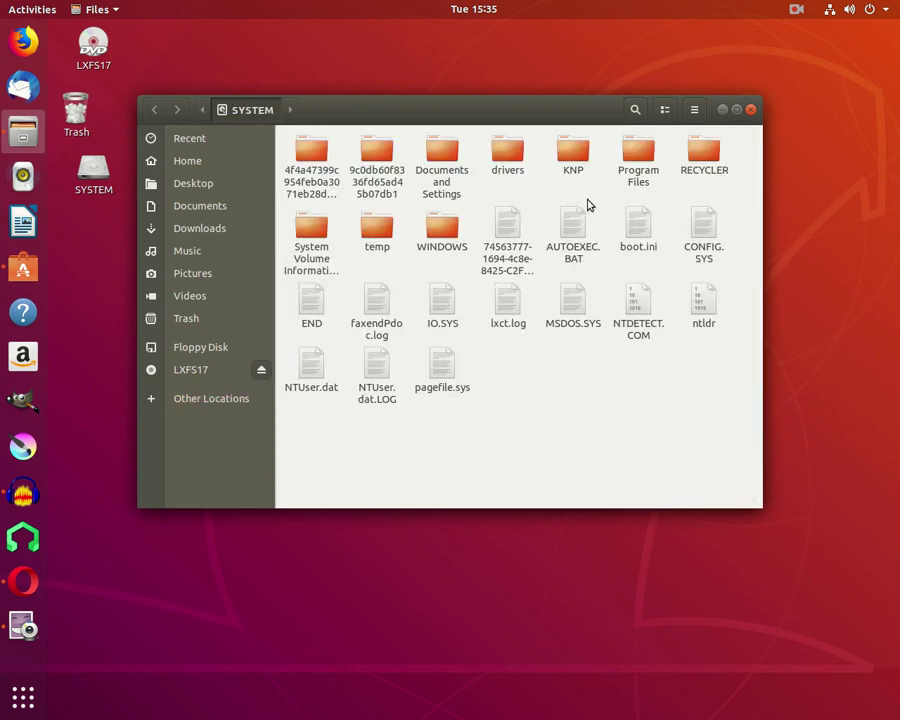
double_click(454, 185)
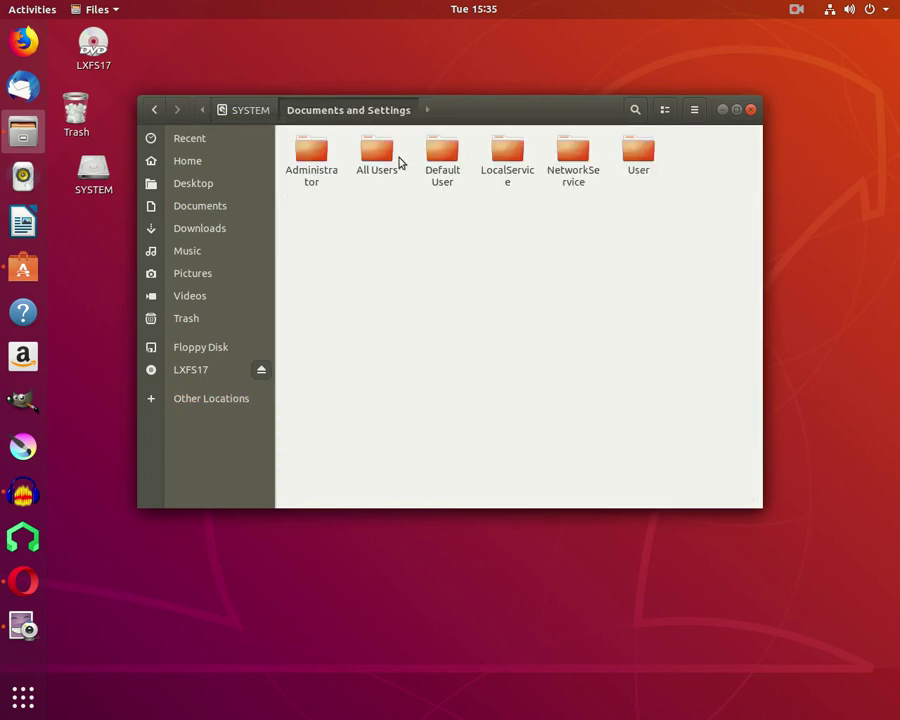
double_click(368, 160)
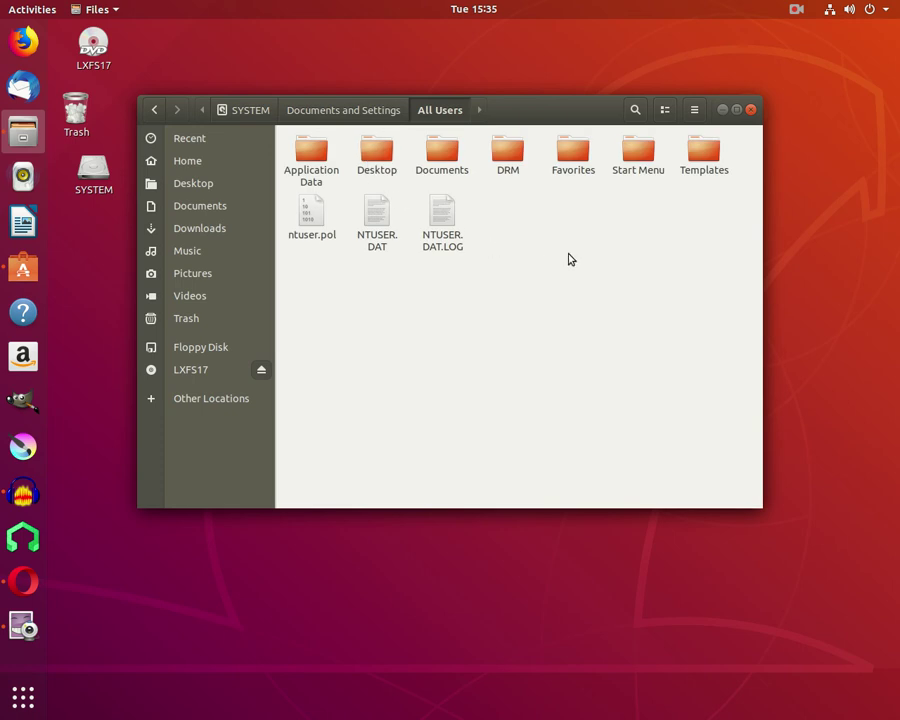
View the contents of the Documents folder in All Users and return to the All Users folder.
double_click(460, 169)
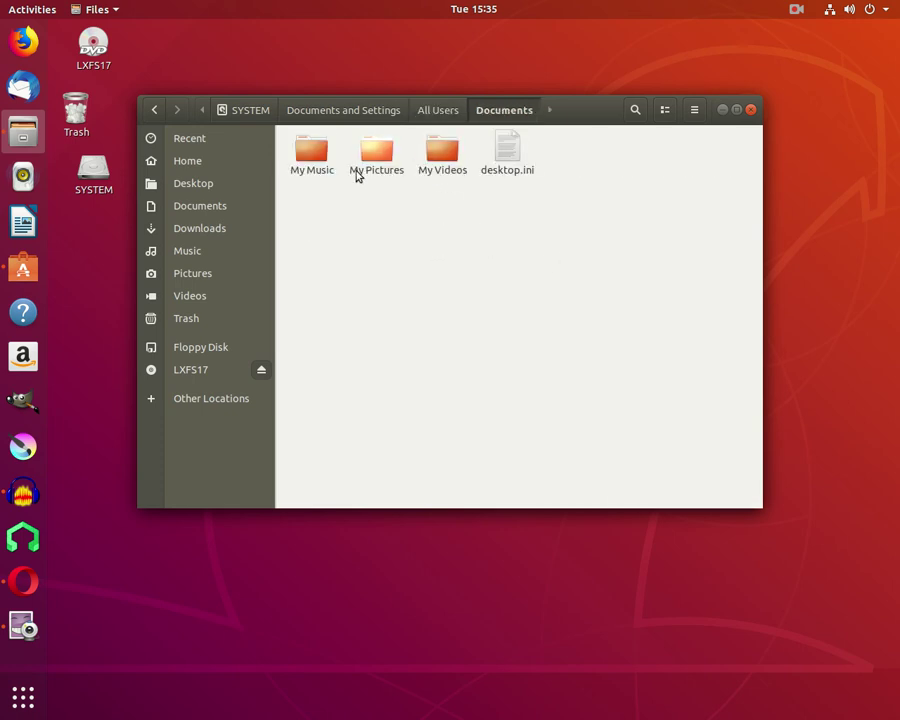
left_click(448, 111)
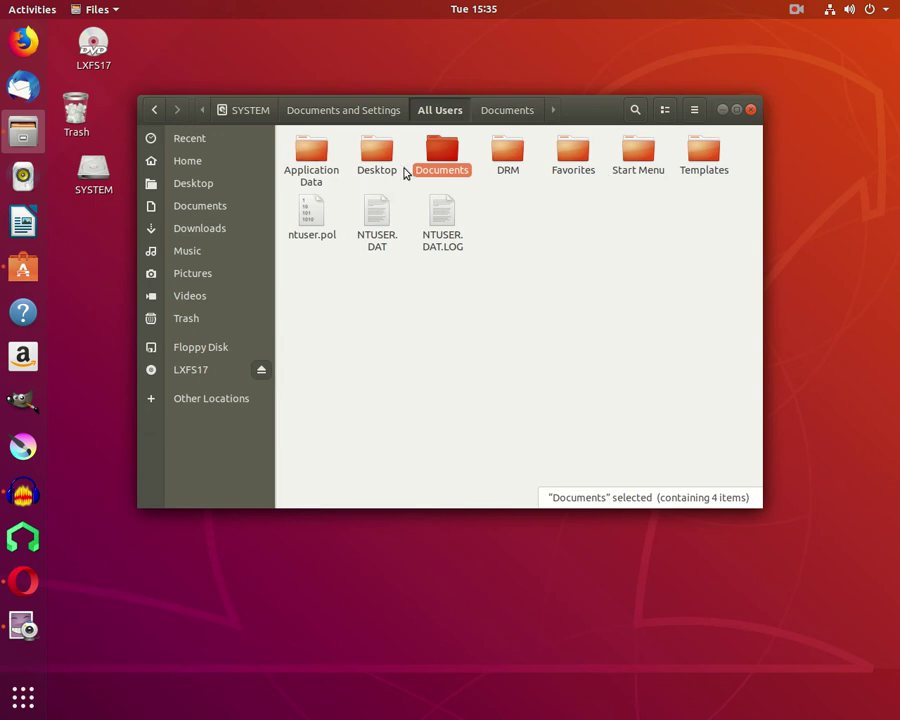
left_click(388, 170)
left_click(426, 165)
double_click(426, 165)
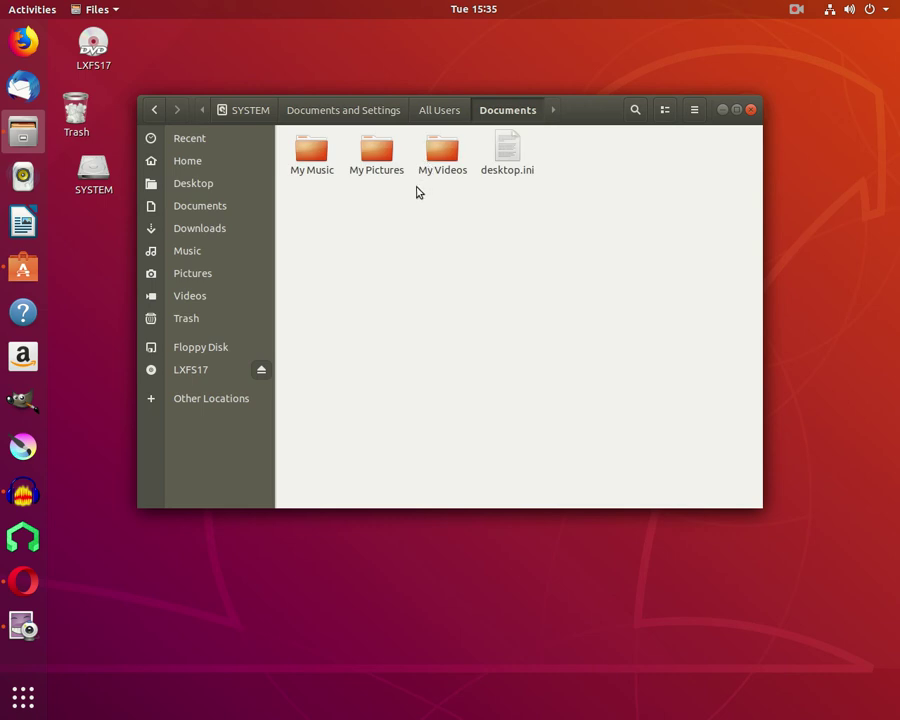
left_click(437, 110)
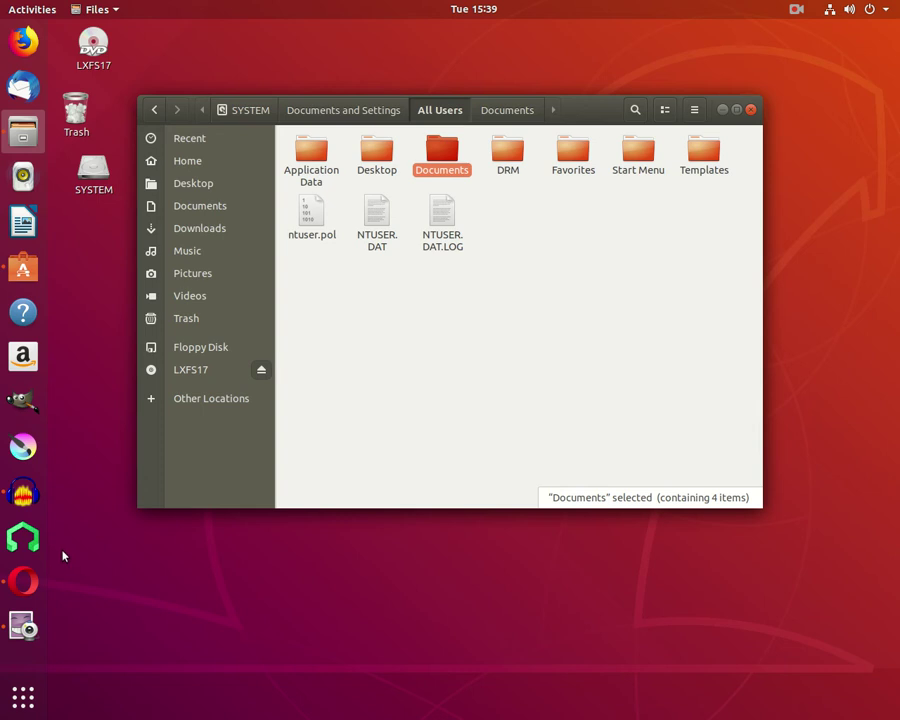
Clear the selection of the Documents folder and minimize the file manager window.
left_click(196, 133)
left_click_drag(196, 133, 338, 73)
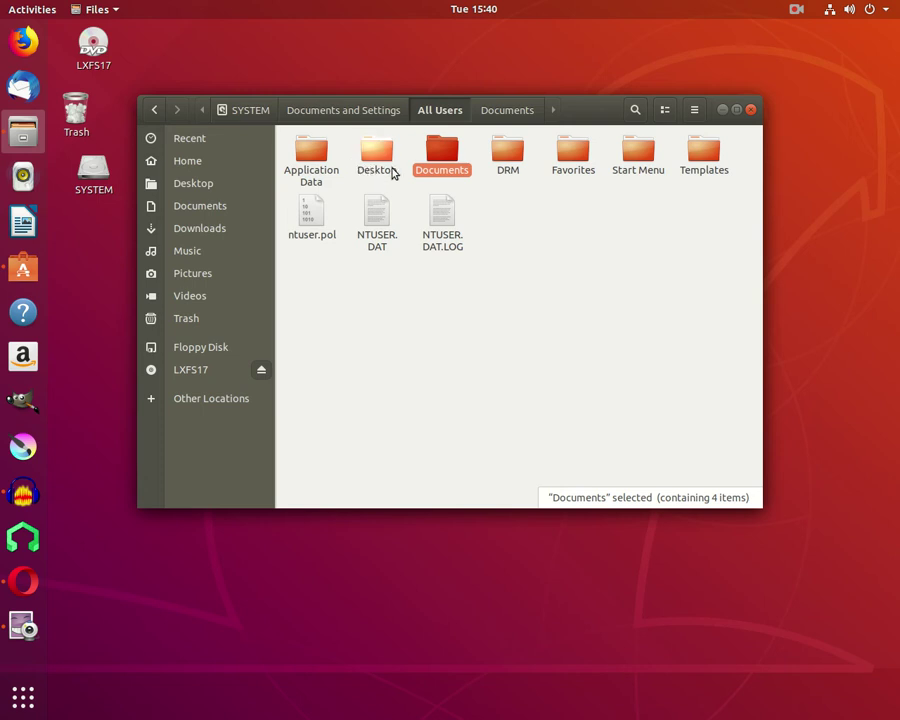
left_click(430, 335)
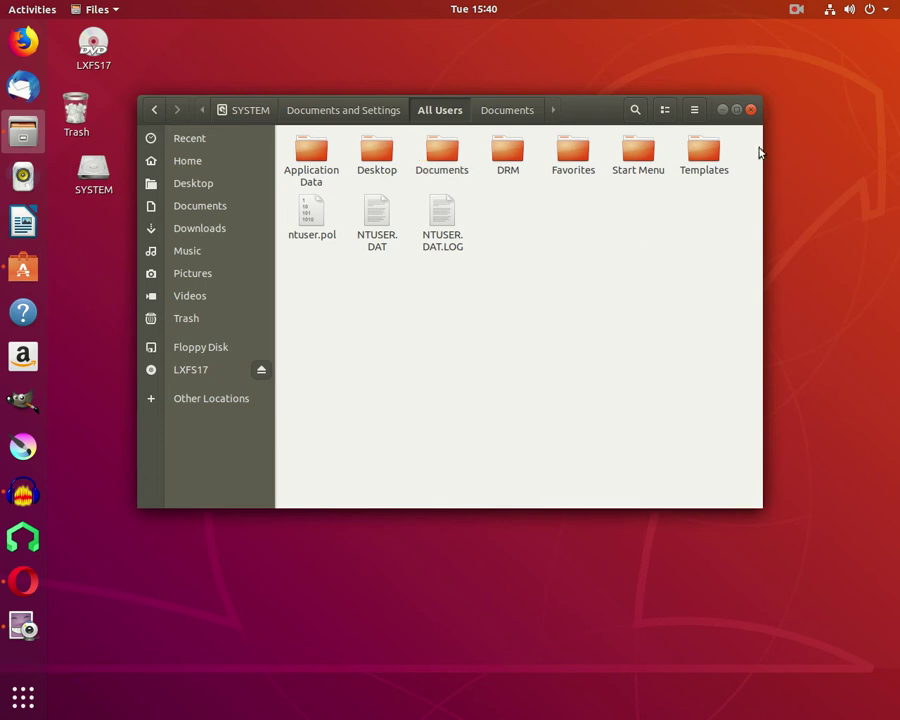
left_click(723, 110)
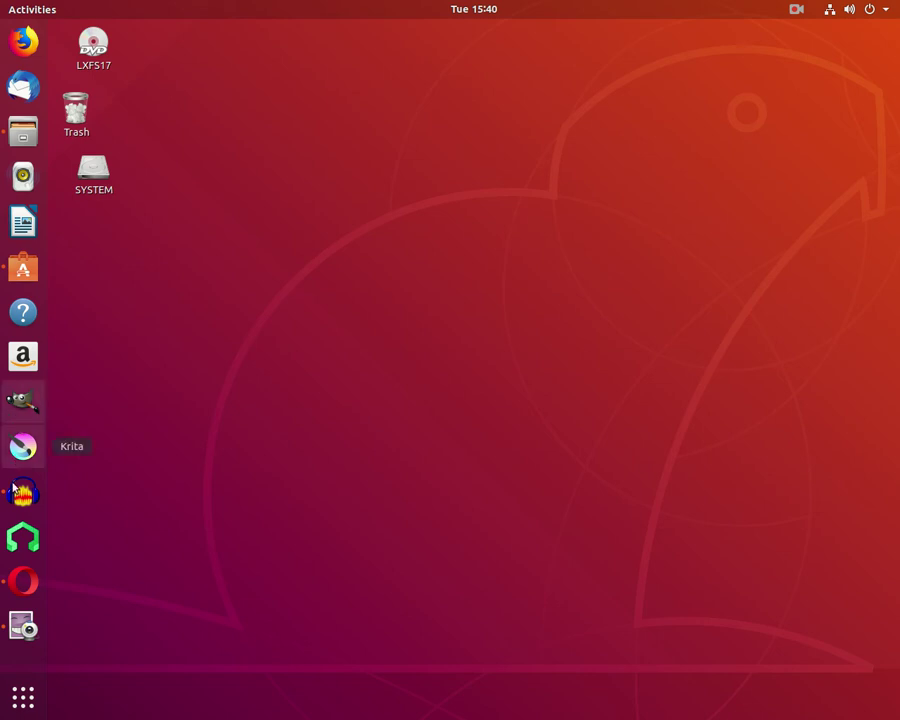
Switch to the Cheese webcam app, reposition its window, and view the available effects before returning to the photo view.
left_click(30, 638)
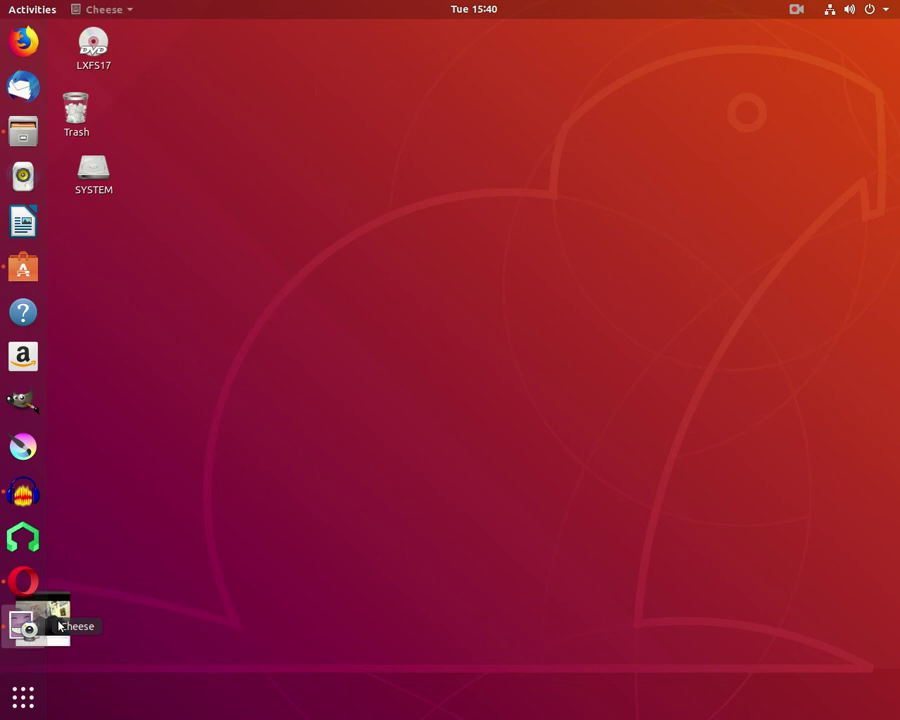
left_click_drag(812, 115, 612, 58)
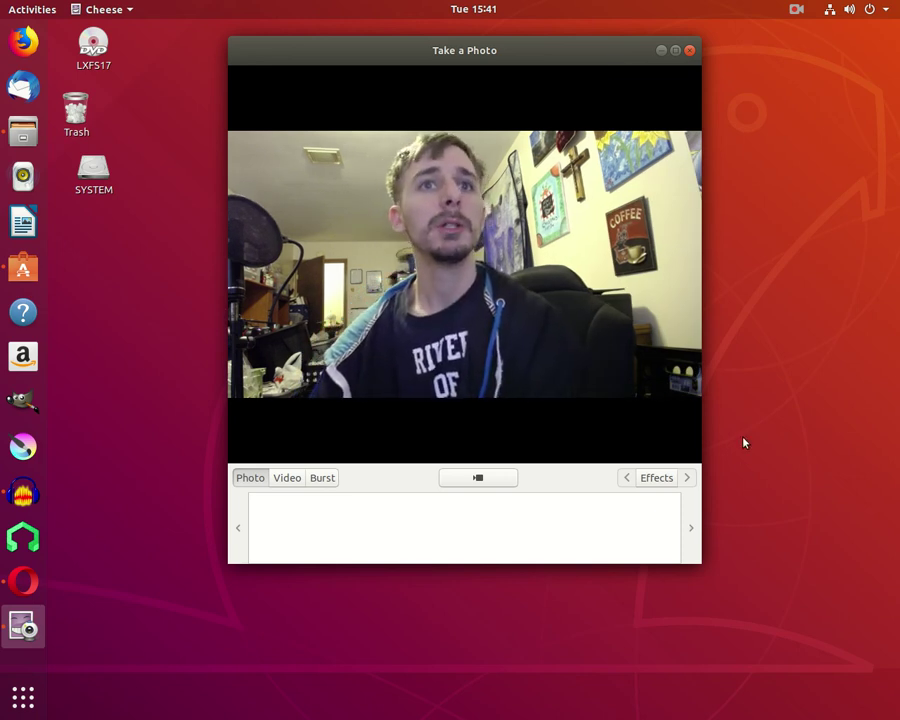
left_click(657, 479)
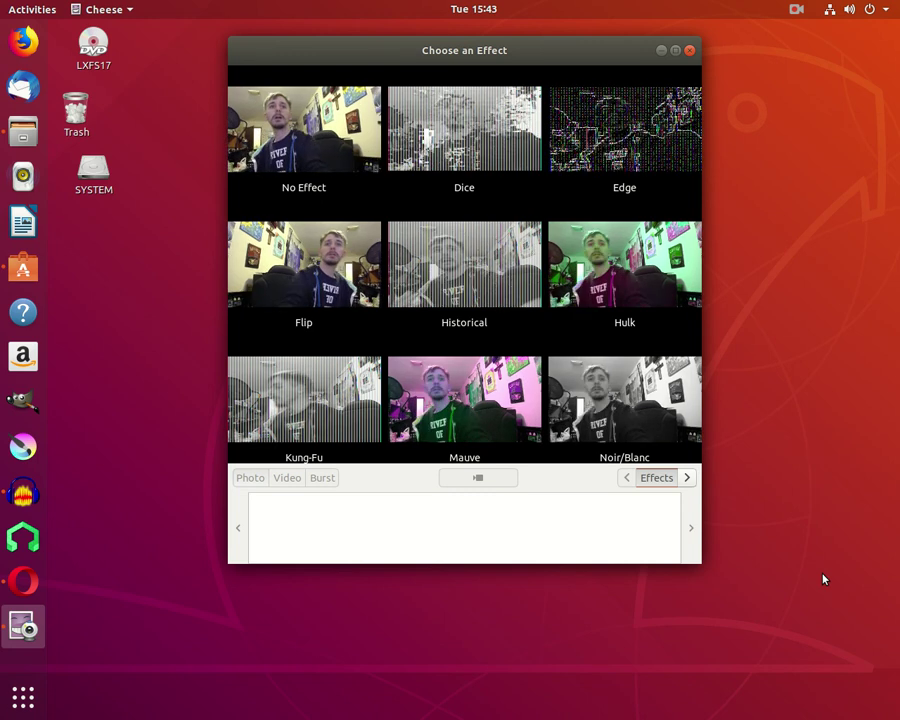
left_click(667, 479)
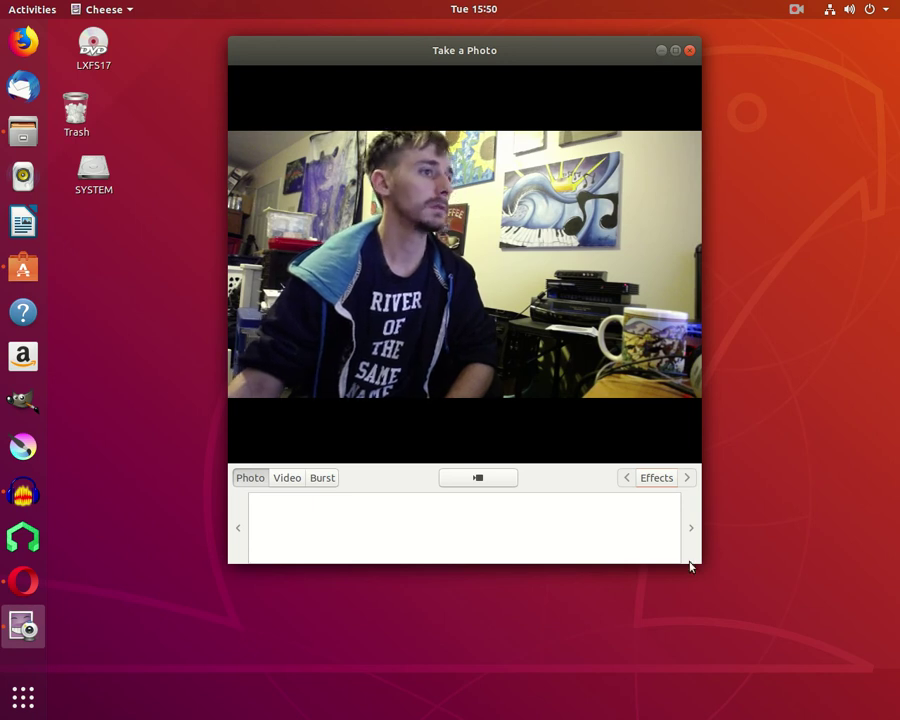
Shrink the Cheese webcam window and place it against the right edge of the desktop.
left_click_drag(677, 529, 341, 6)
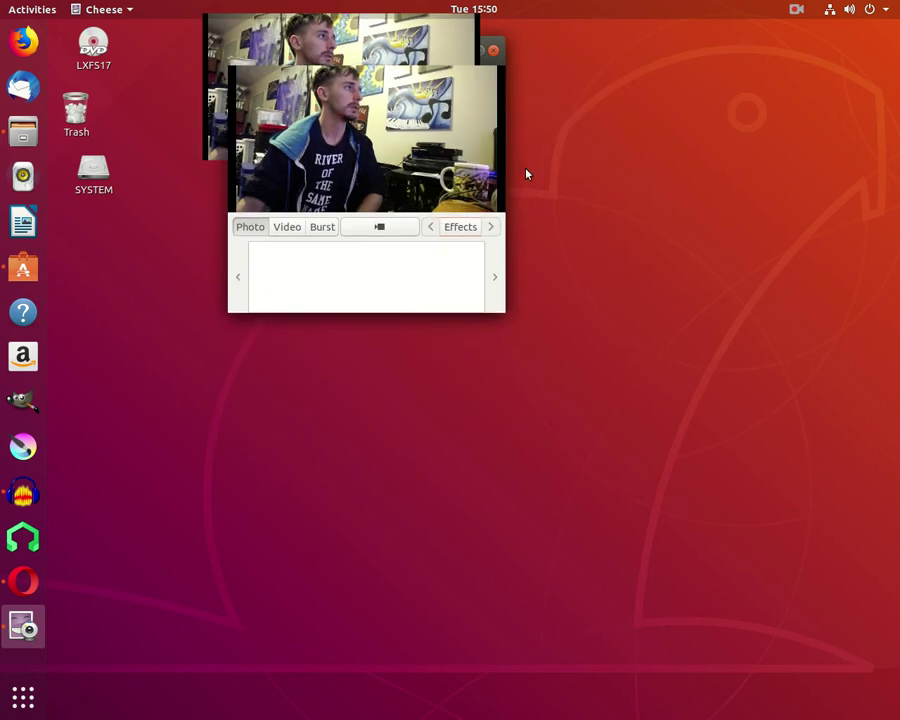
left_click_drag(522, 160, 553, 160)
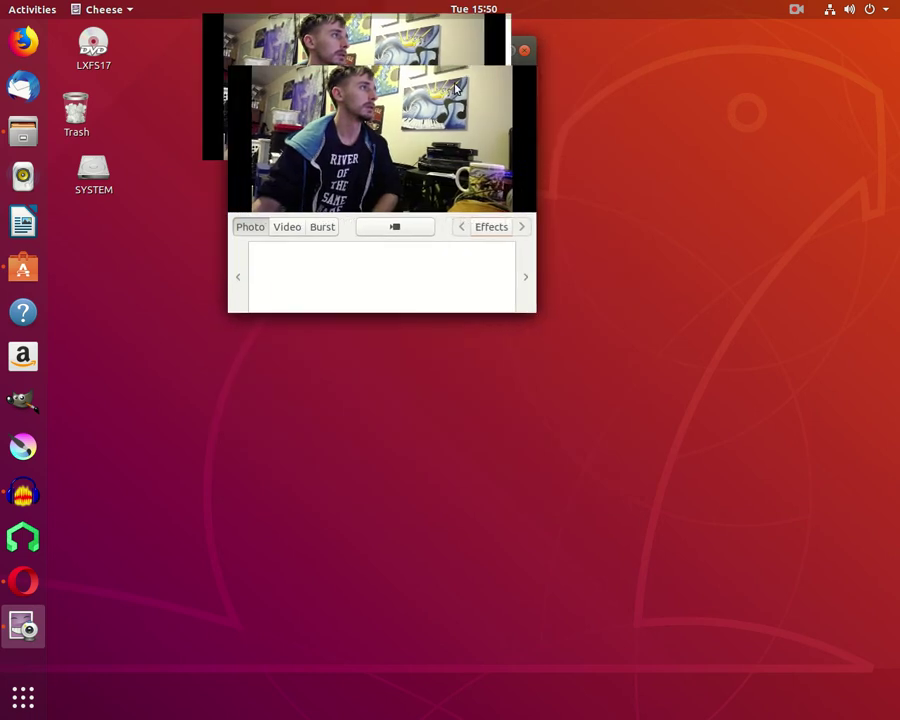
left_click_drag(530, 310, 766, 452)
left_click_drag(378, 62, 419, 113)
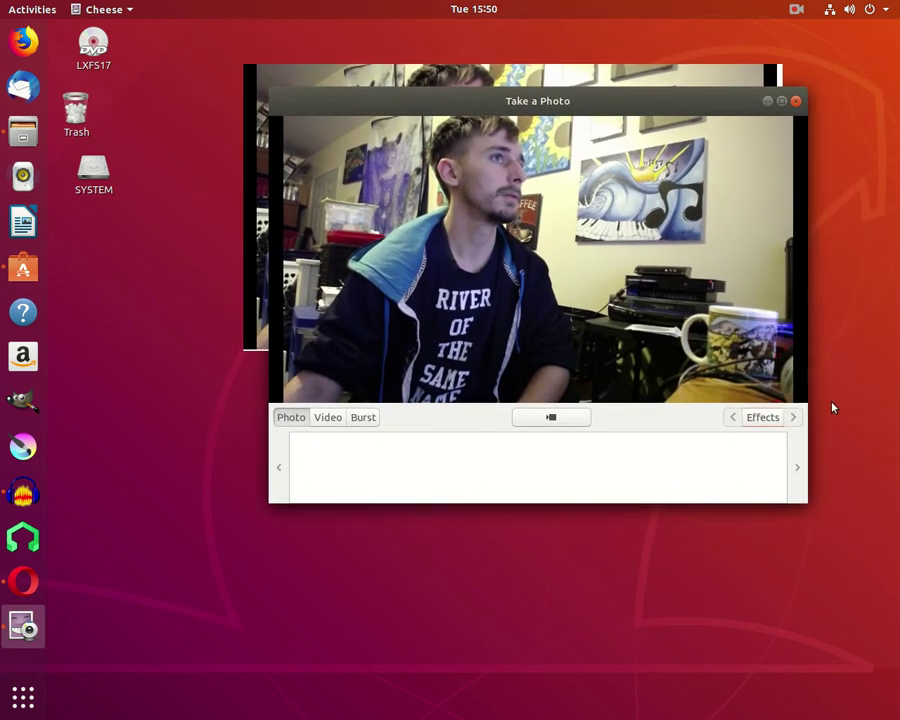
left_click_drag(800, 498, 625, 445)
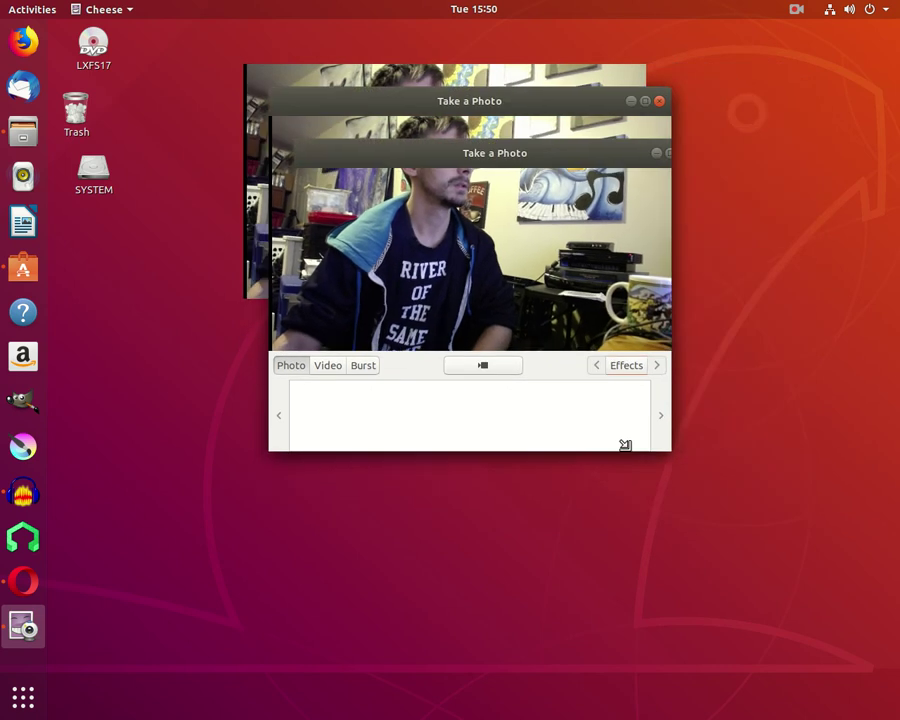
left_click_drag(413, 113, 683, 141)
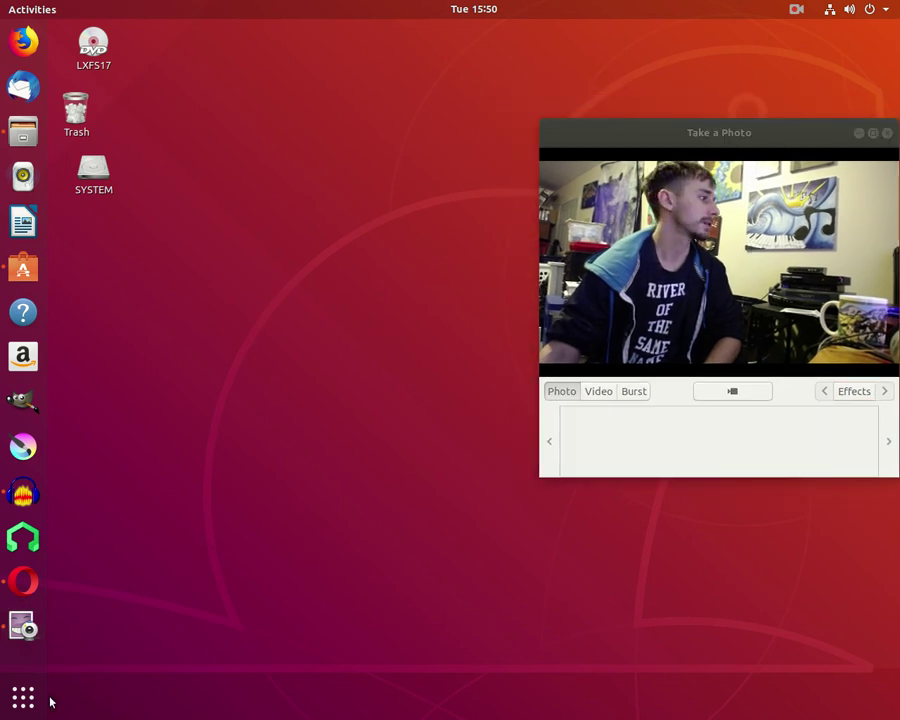
Switch to Audacity and try to play the recorded audio track from its start, dismissing any error dialogs.
left_click(25, 494)
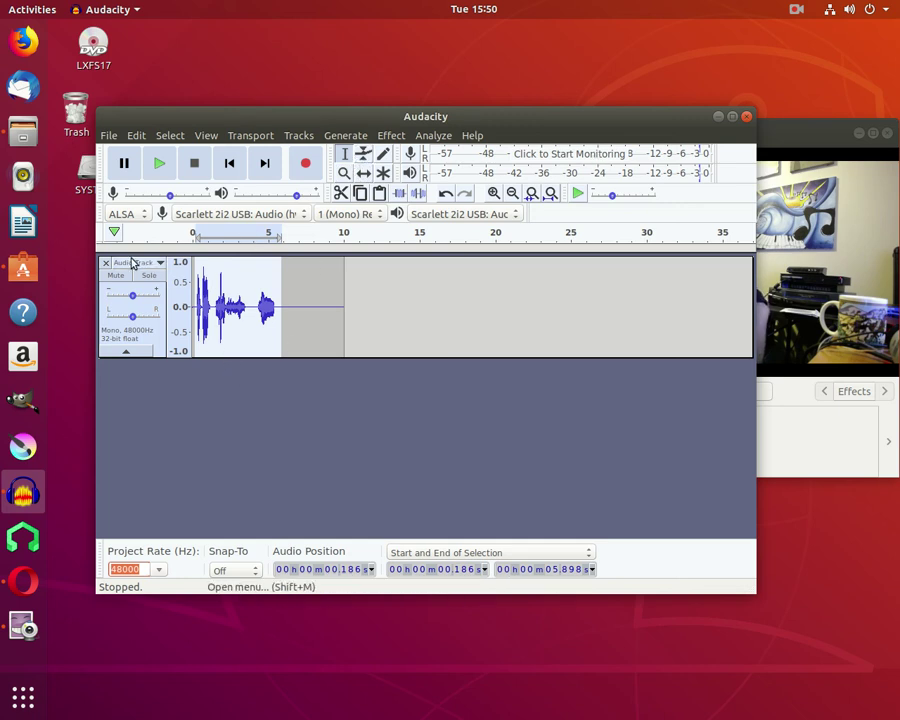
left_click(229, 164)
left_click(162, 164)
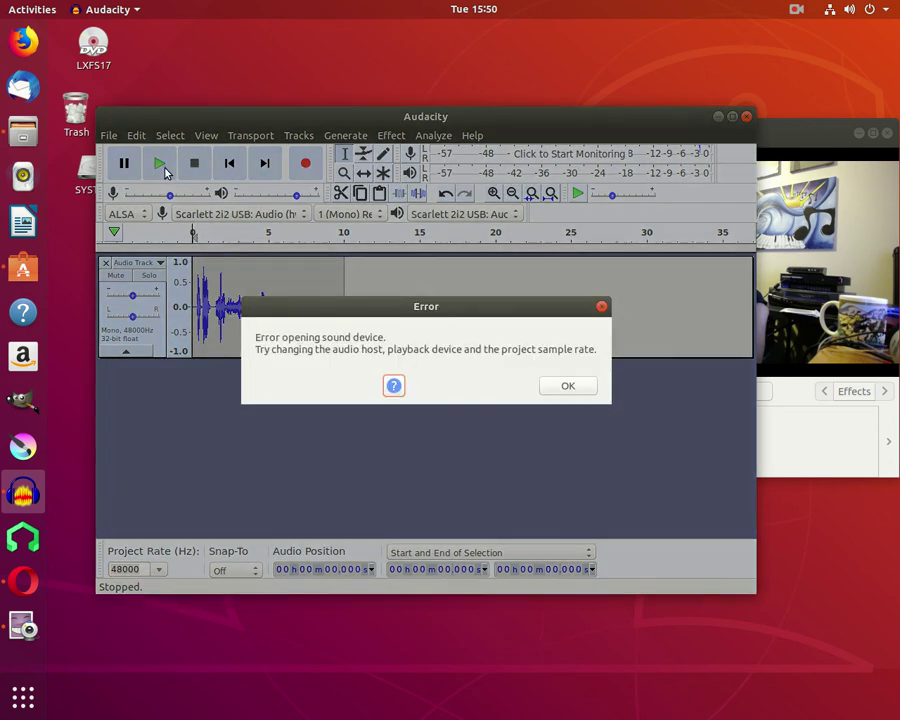
left_click(565, 388)
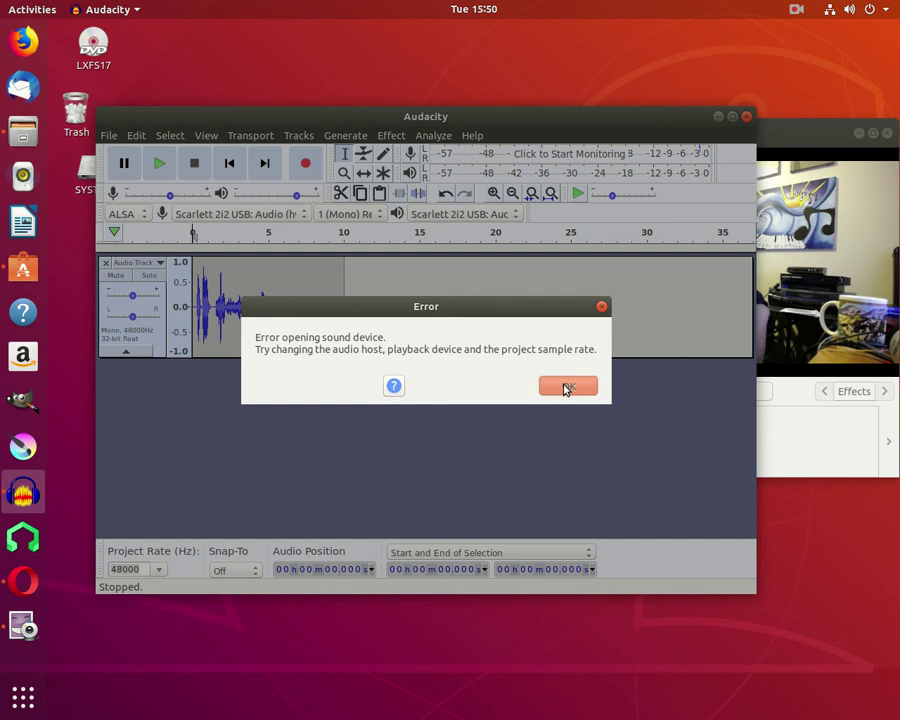
left_click(565, 388)
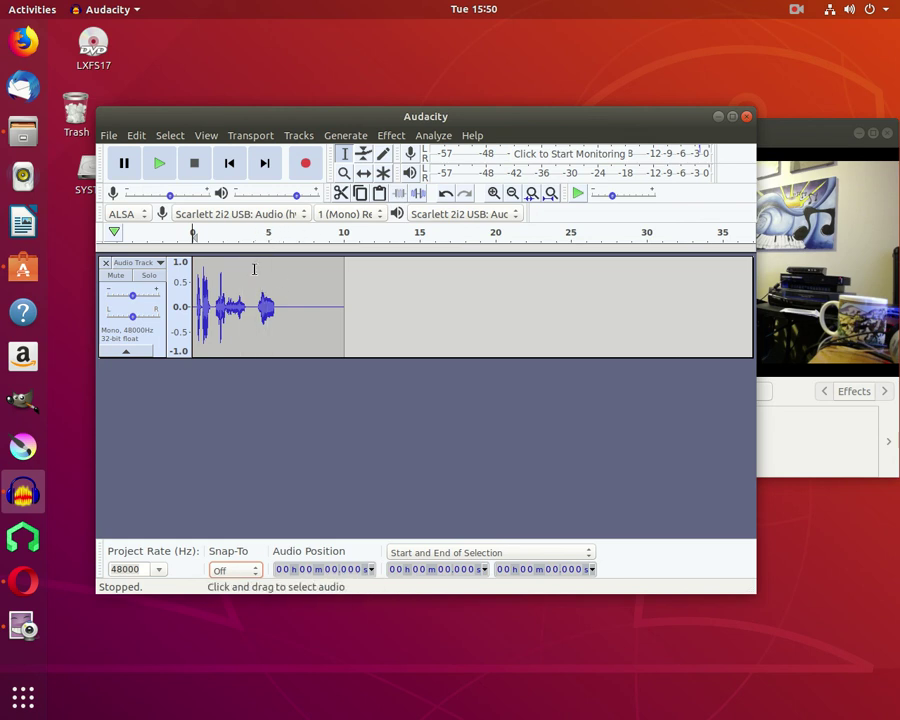
left_click(161, 165)
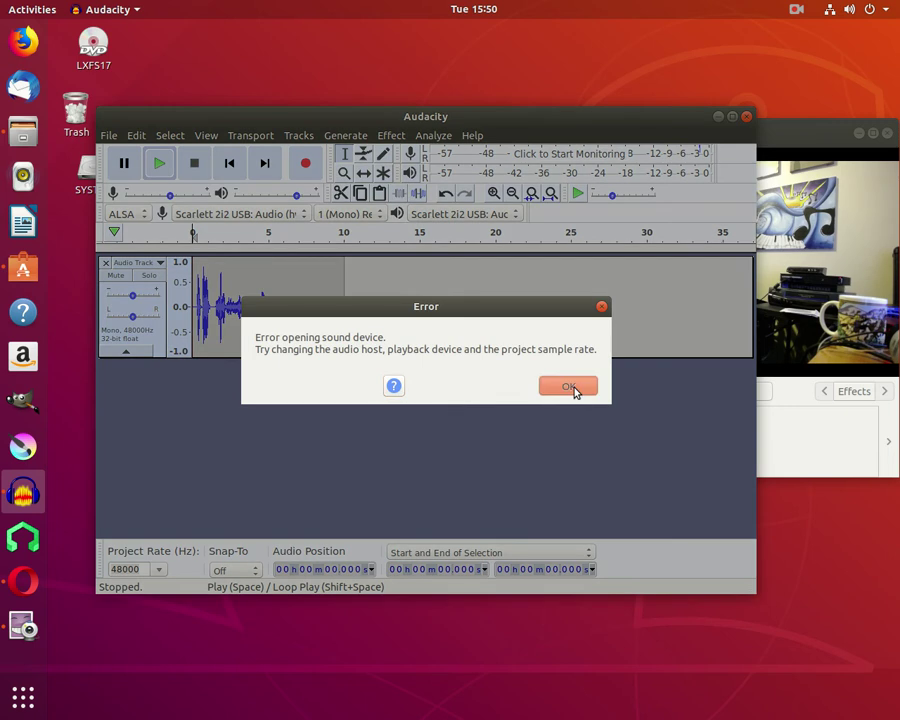
left_click(568, 387)
Remove the recorded audio track from the project and check the available playback devices without changing the selection.
left_click(107, 265)
left_click(443, 214)
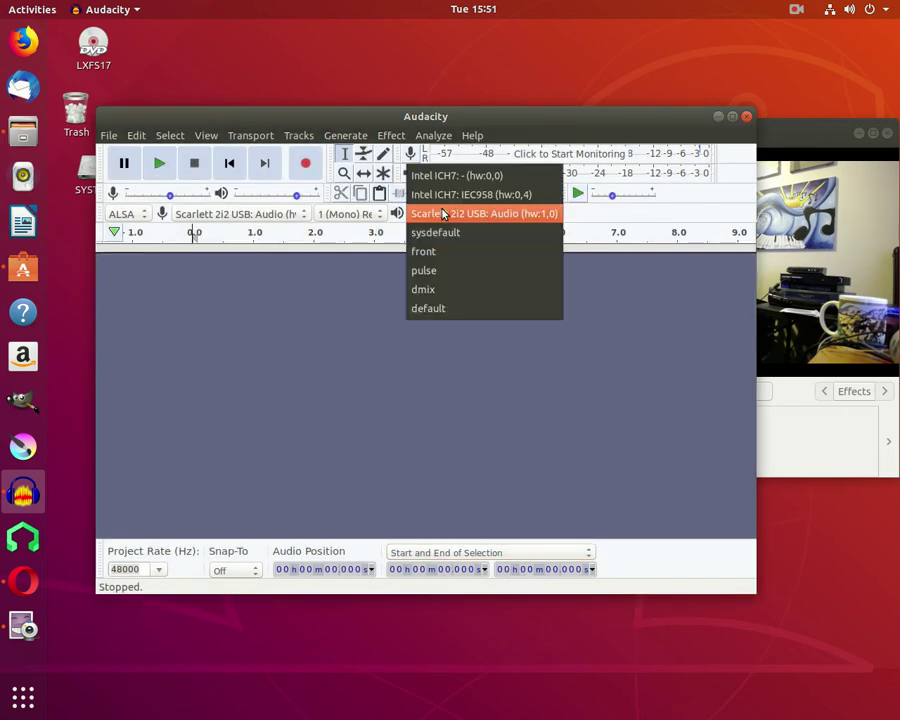
left_click(298, 224)
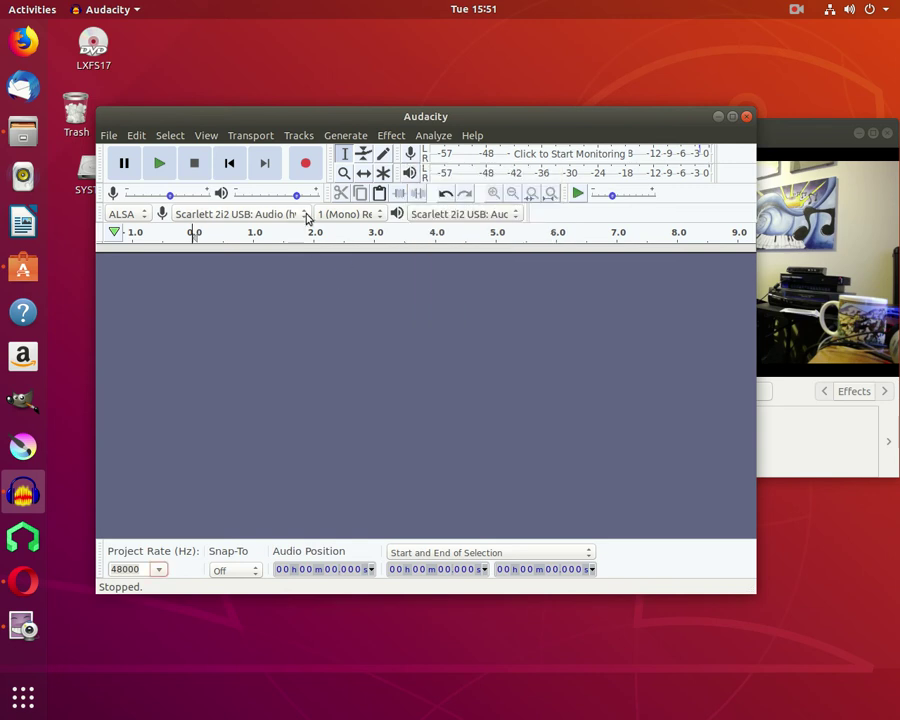
Review the available ALSA recording devices and set the recording device to pulse: Mic:0.
left_click(304, 214)
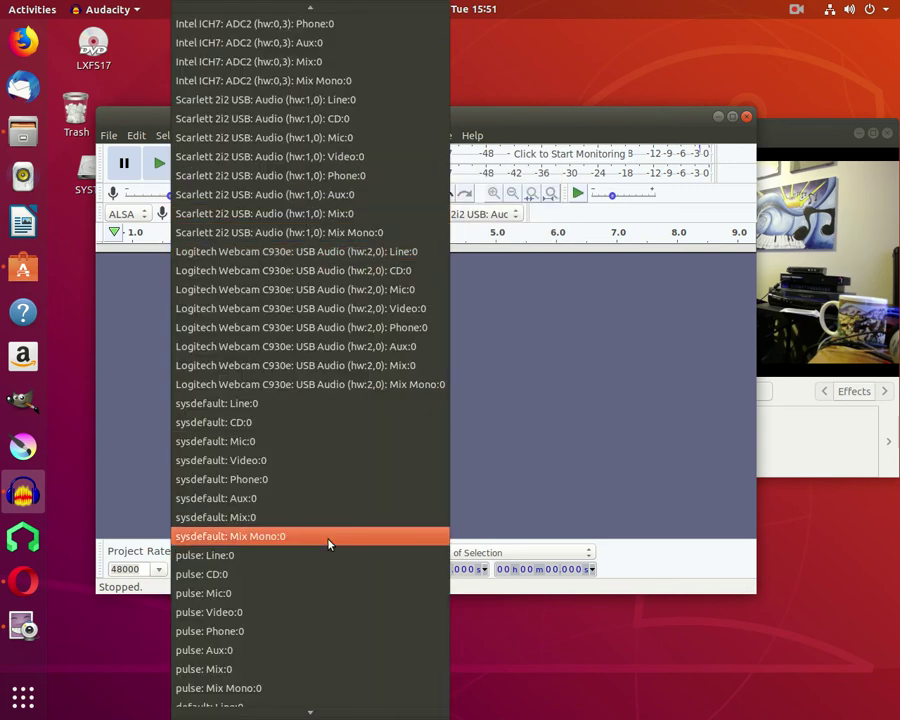
scroll(300, 403, "up", 3)
scroll(305, 405, "up", 8)
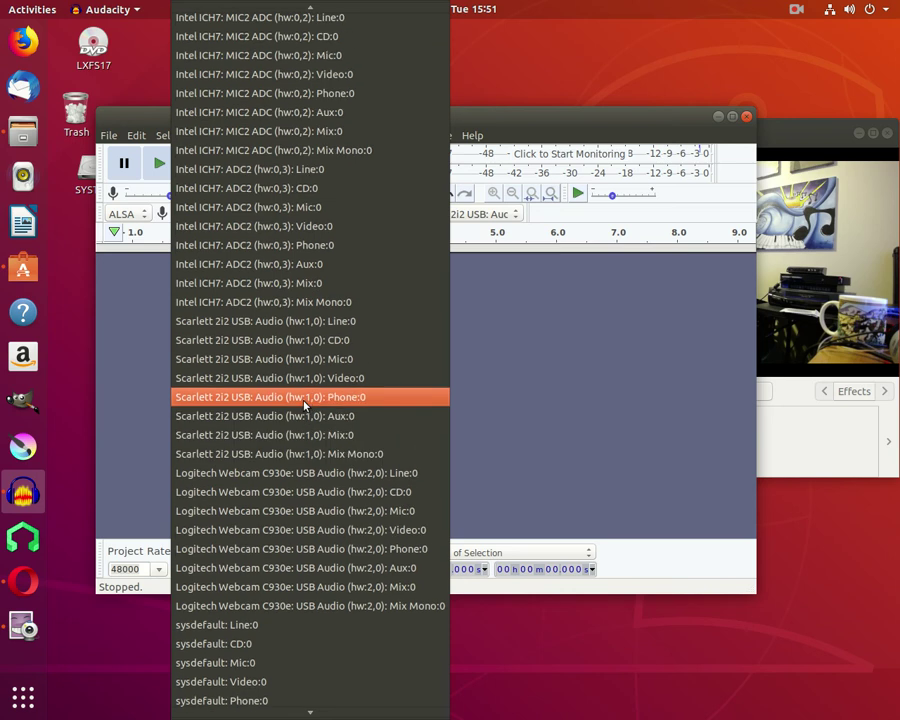
scroll(305, 404, "up", 5)
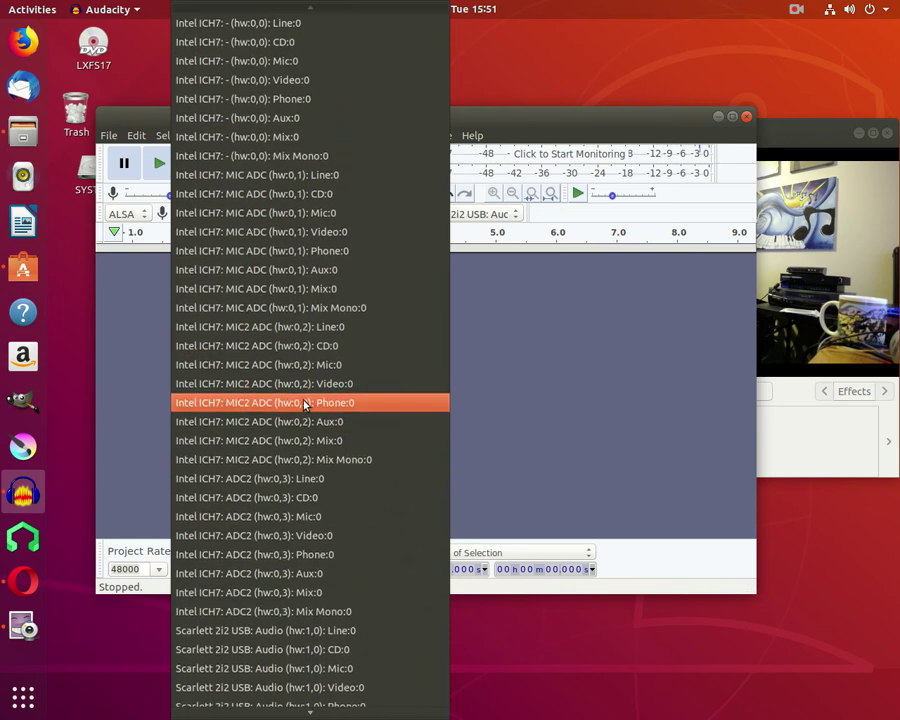
scroll(310, 400, "down", 10)
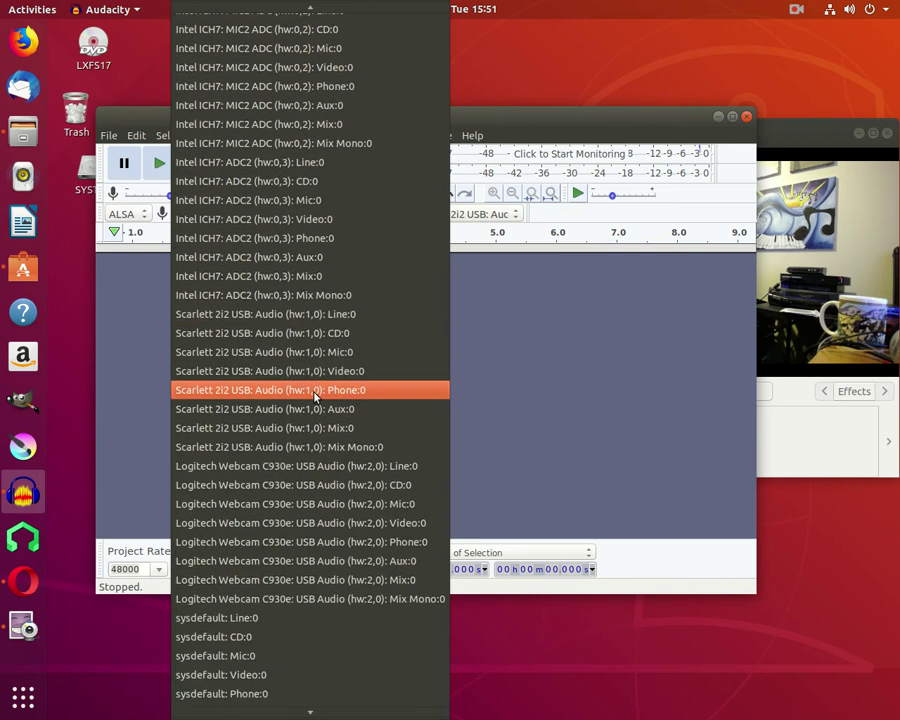
scroll(300, 615, "down", 8)
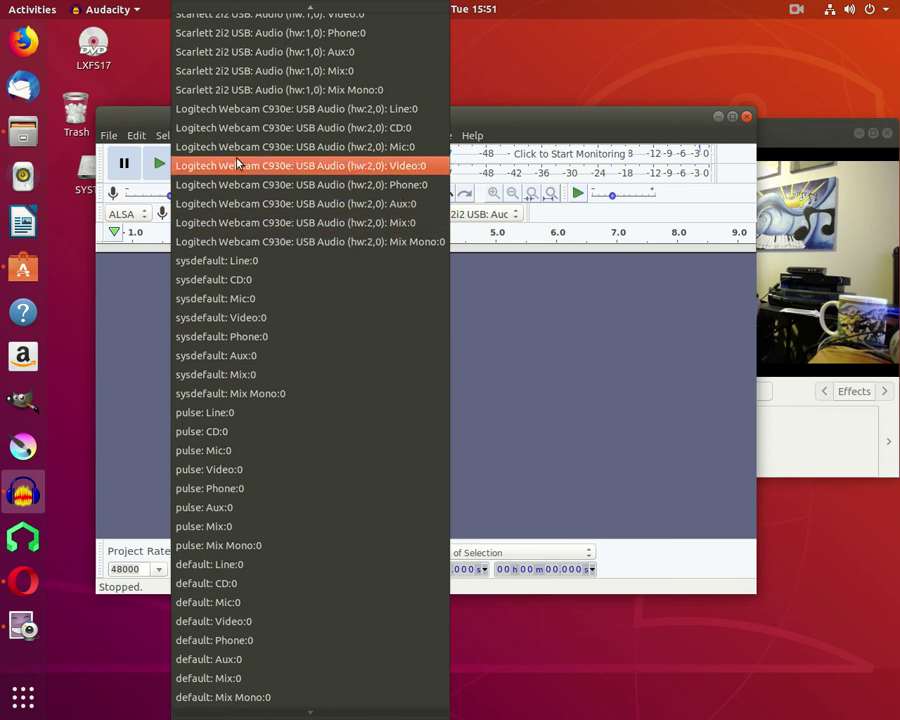
scroll(253, 272, "up", 1)
scroll(265, 372, "up", 2)
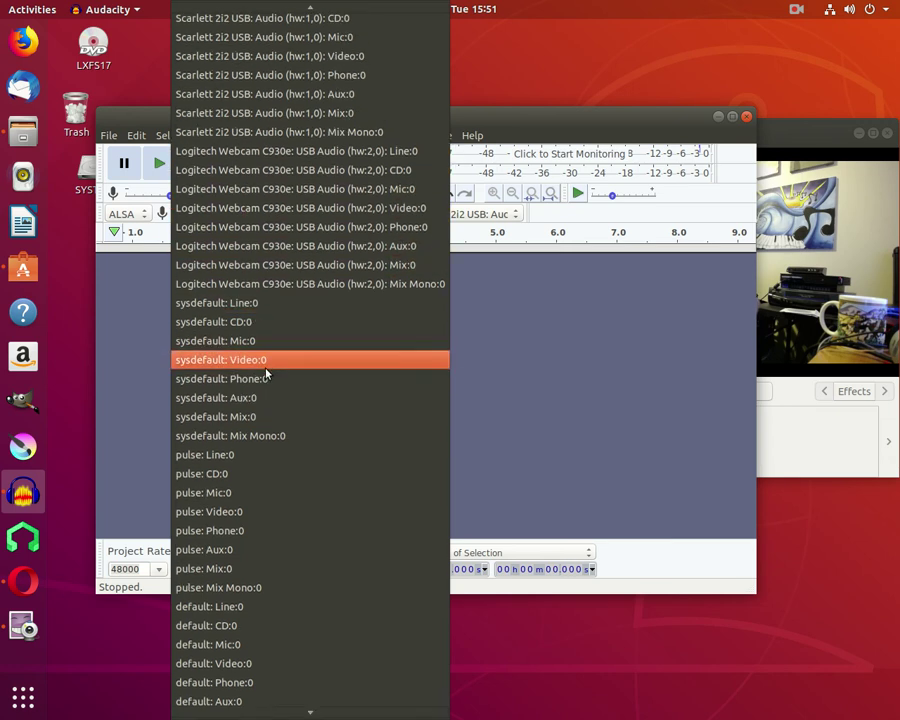
scroll(264, 364, "up", 2)
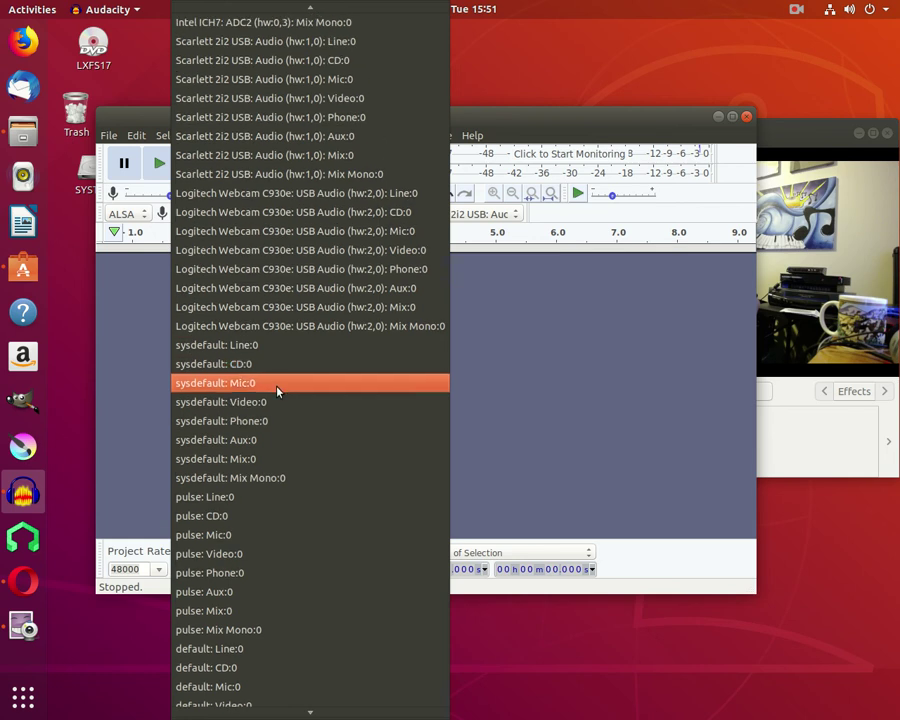
scroll(277, 390, "up", 2)
scroll(277, 392, "up", 18)
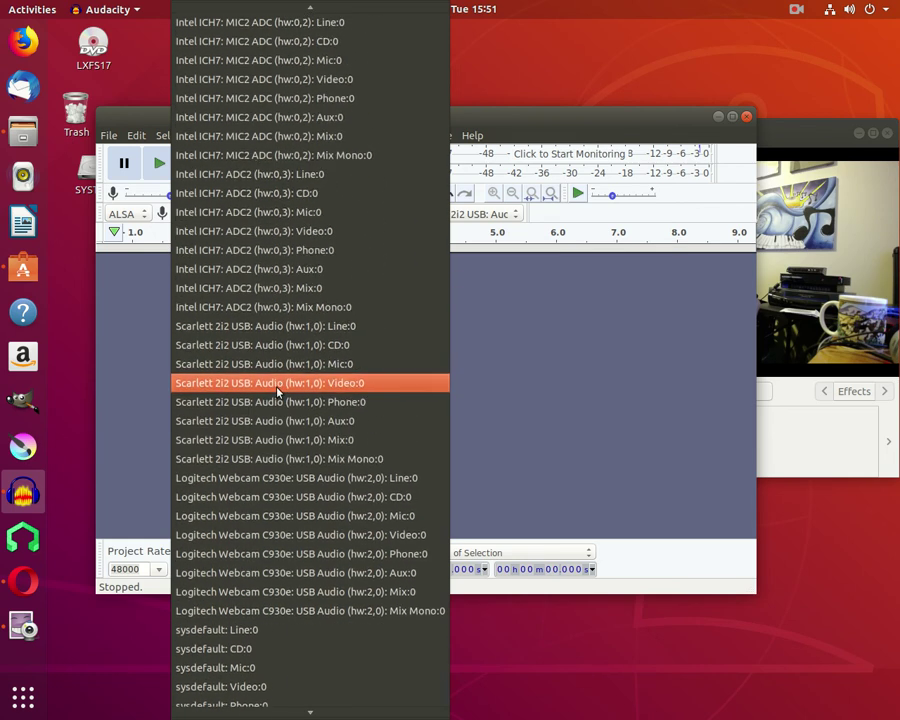
scroll(278, 392, "up", 5)
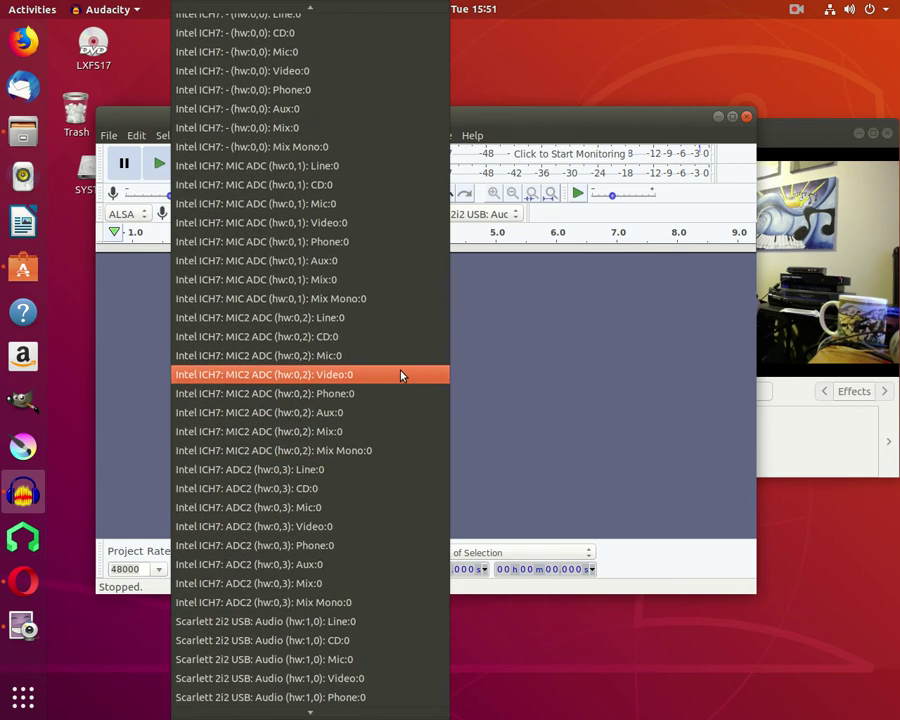
scroll(351, 415, "down", 6)
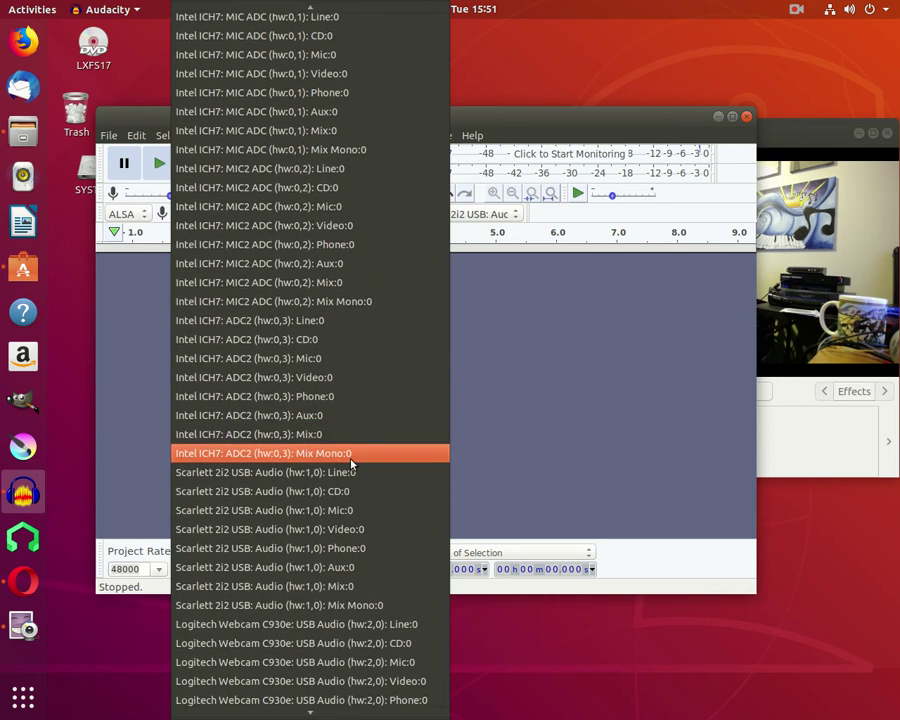
scroll(350, 452, "down", 8)
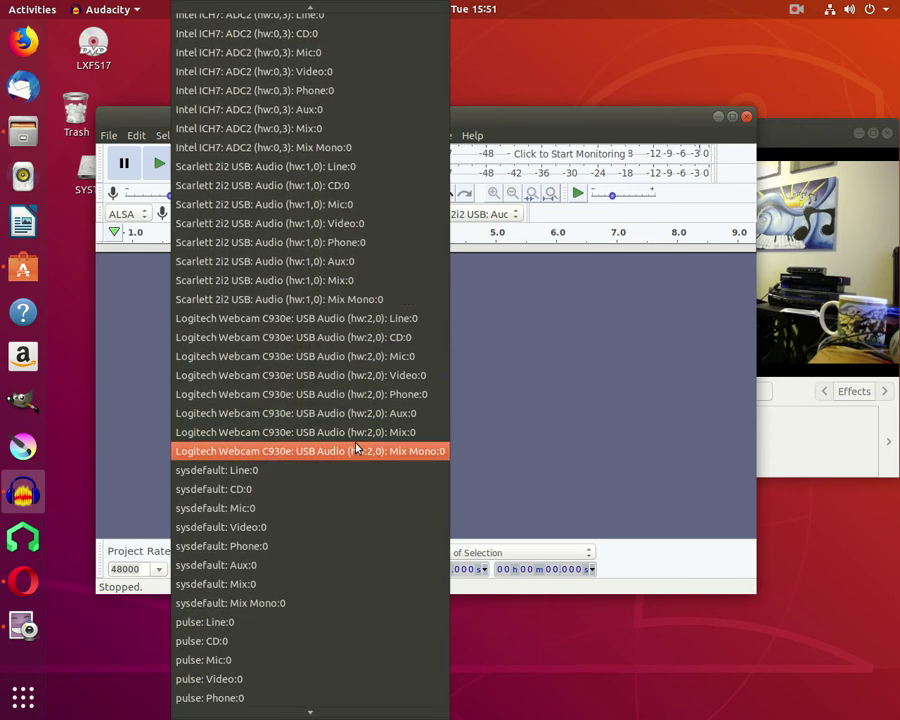
scroll(357, 446, "down", 4)
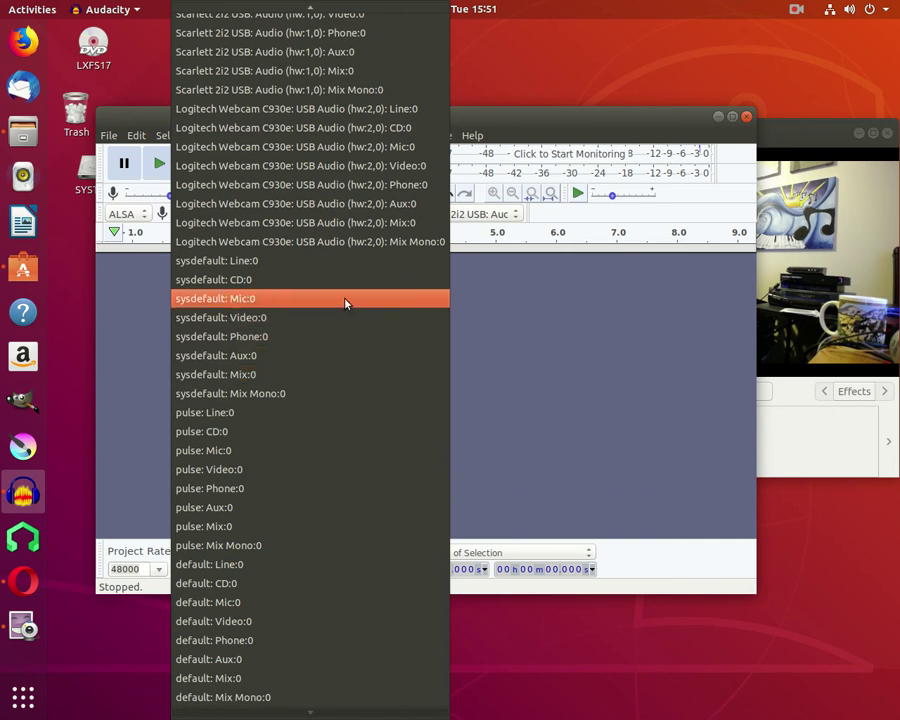
scroll(345, 302, "up", 3)
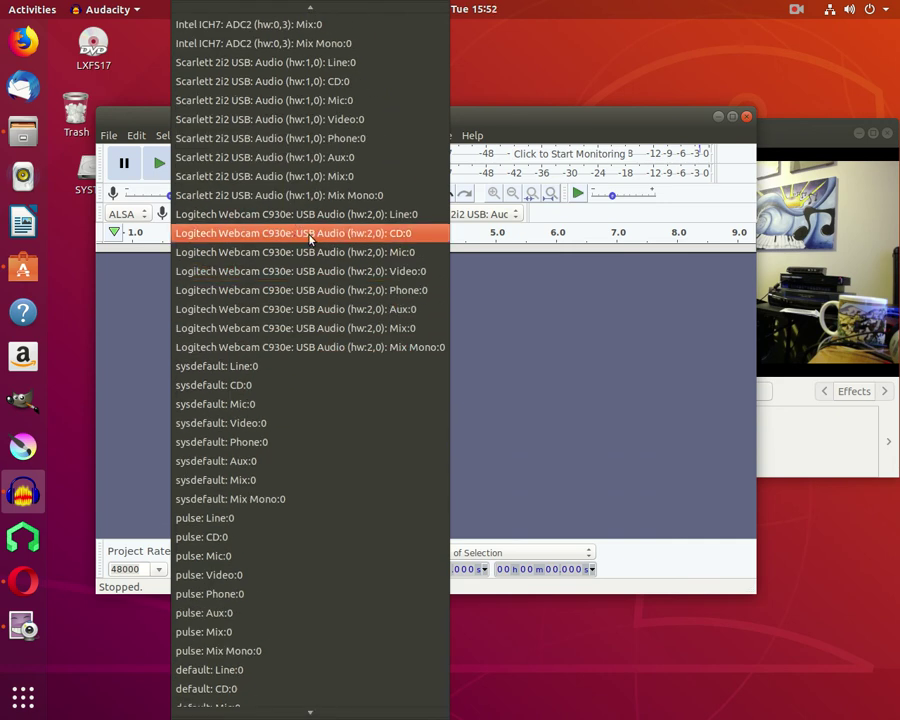
scroll(326, 325, "down", 3)
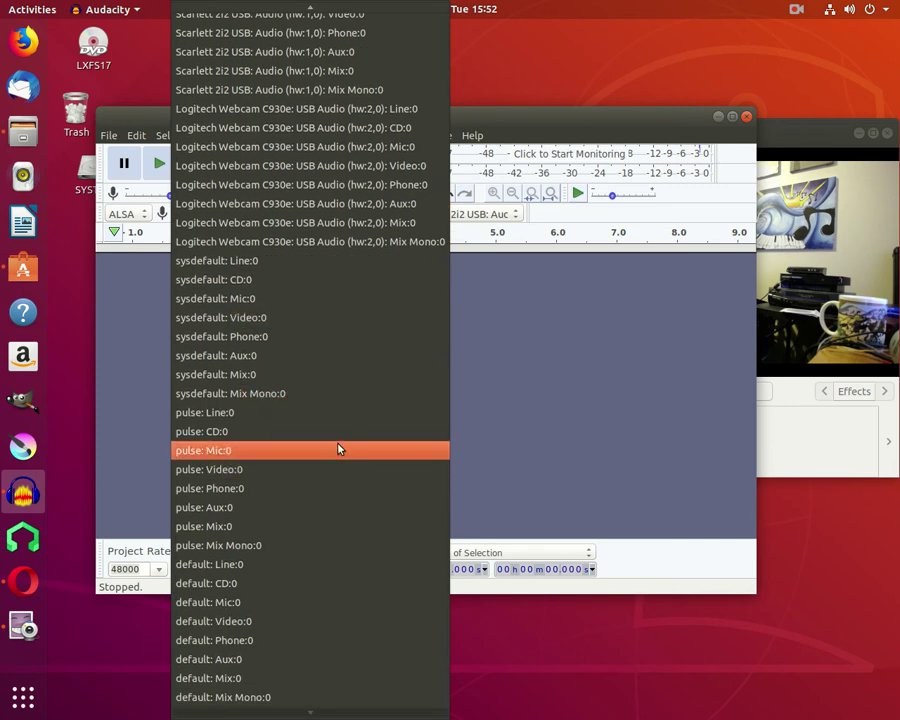
key("Escape")
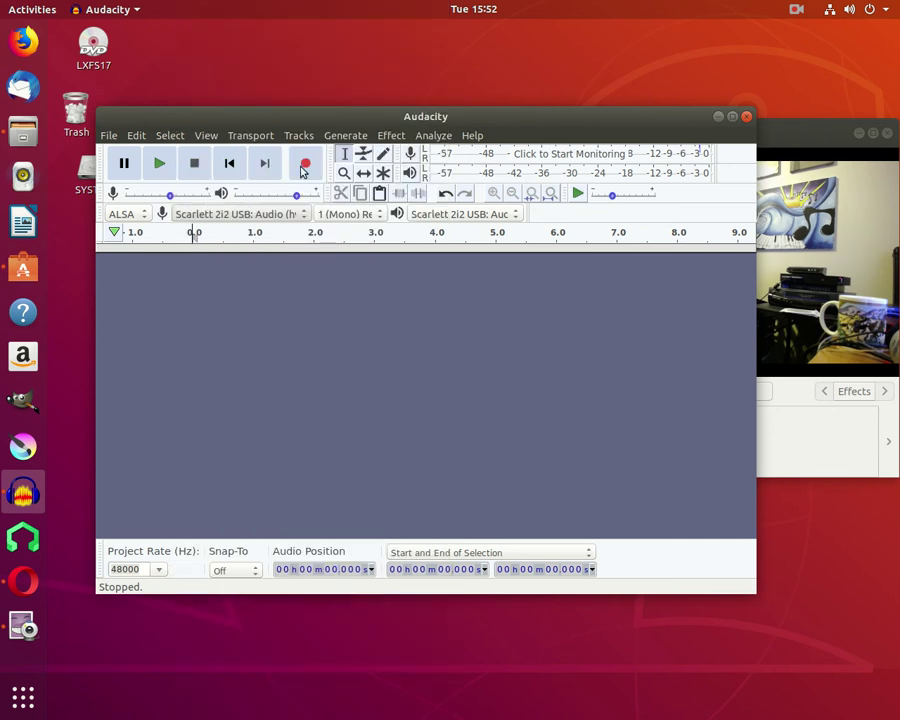
Record a mono test clip of about 6 seconds on a new audio track and stop the recording.
key("r")
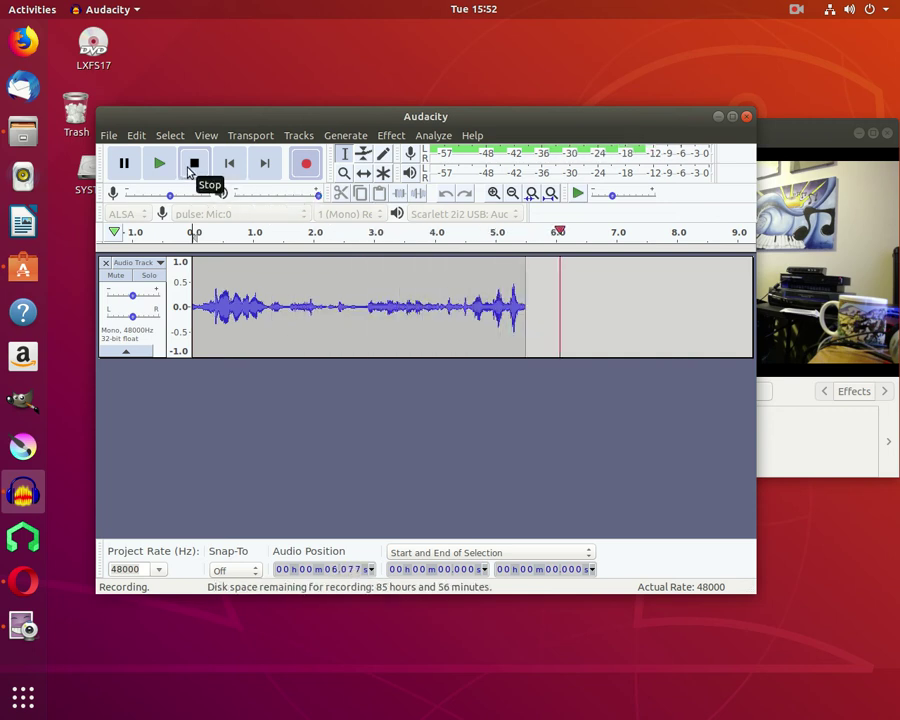
left_click(192, 165)
left_click(617, 297)
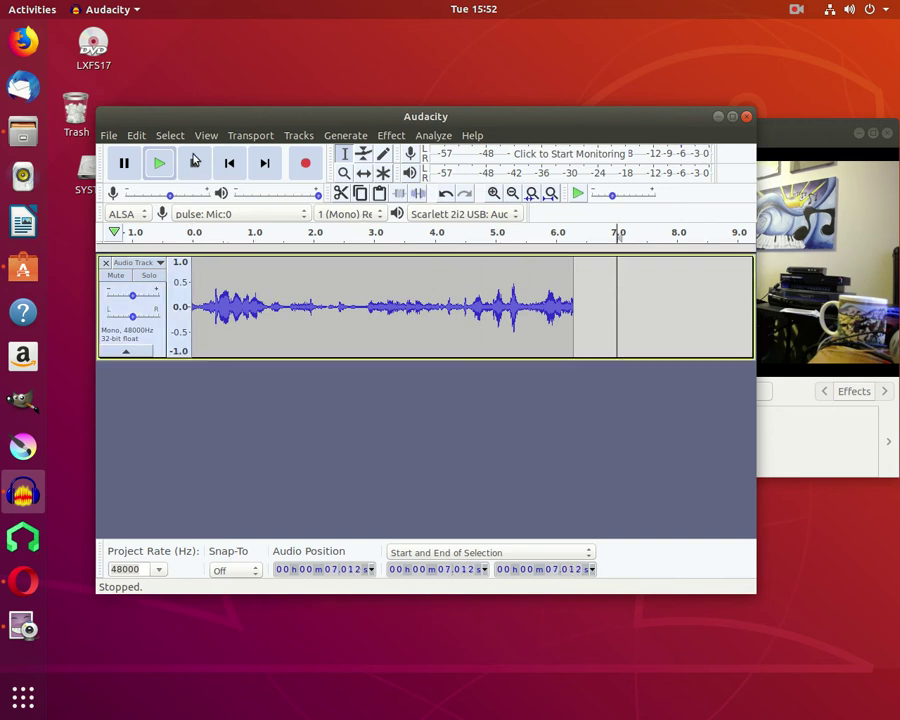
Try to play the recorded test clip from its start and dismiss the sound device error.
left_click(229, 163)
left_click(162, 163)
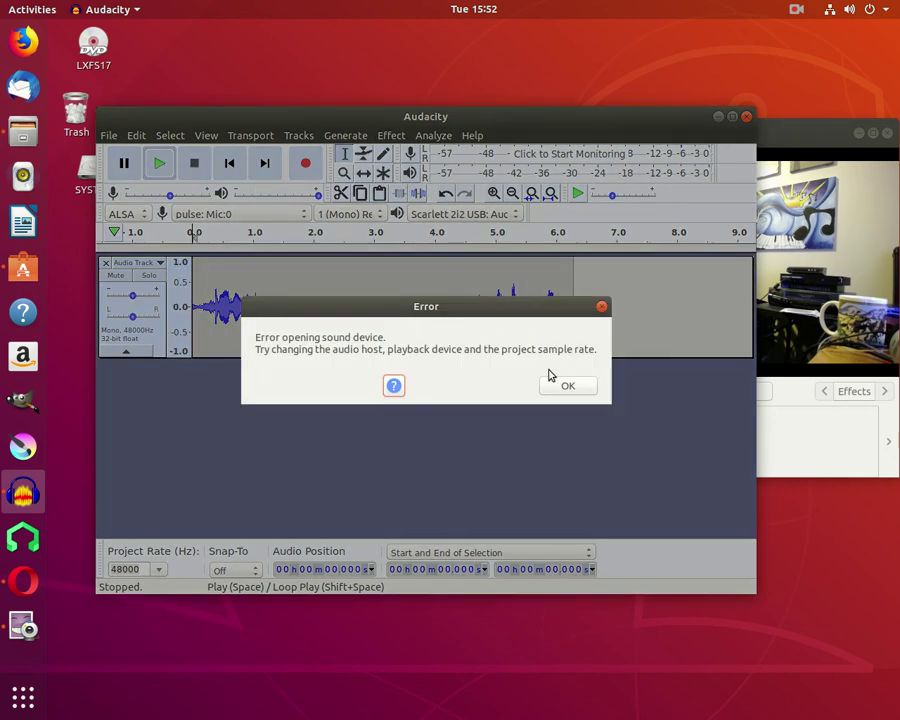
left_click(570, 388)
Set the playback device to Intel ICH7: - (hw:0,0) and play the recorded clip from its start twice.
left_click(462, 215)
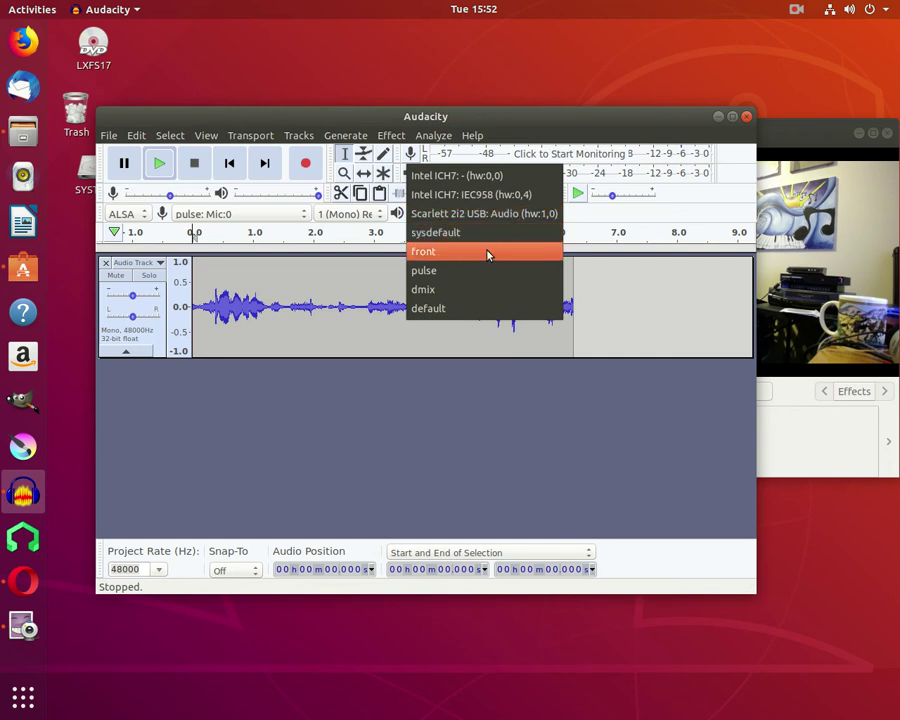
left_click(486, 179)
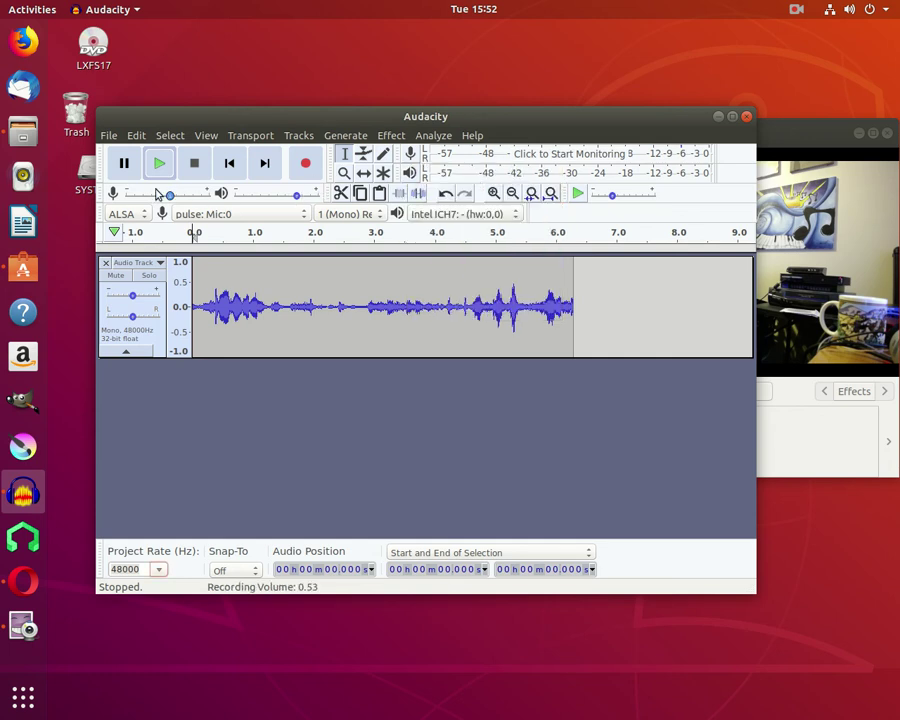
left_click(159, 163)
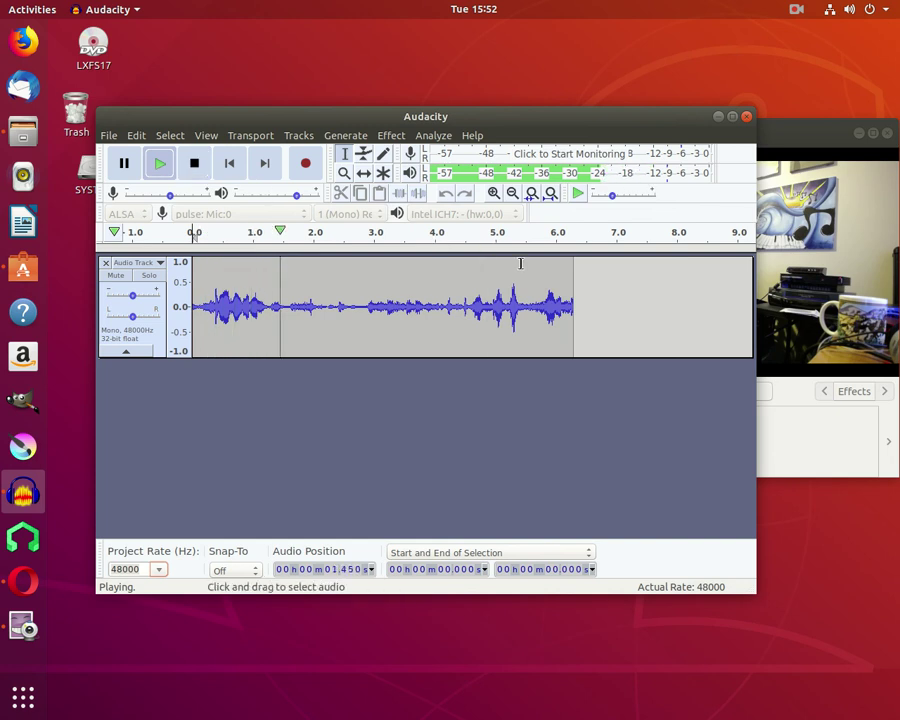
left_click(193, 163)
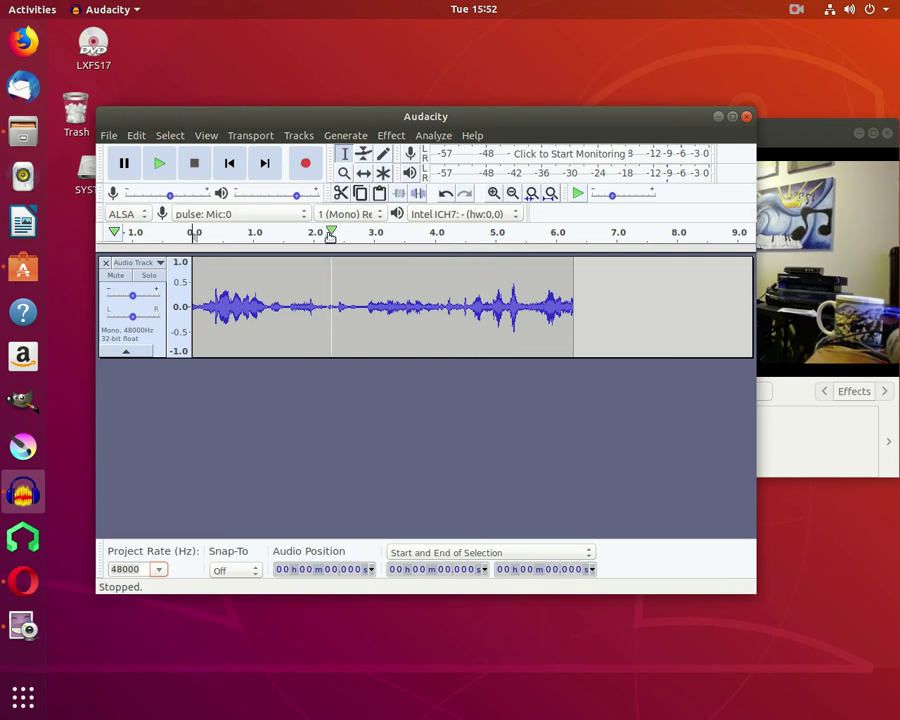
left_click(170, 176)
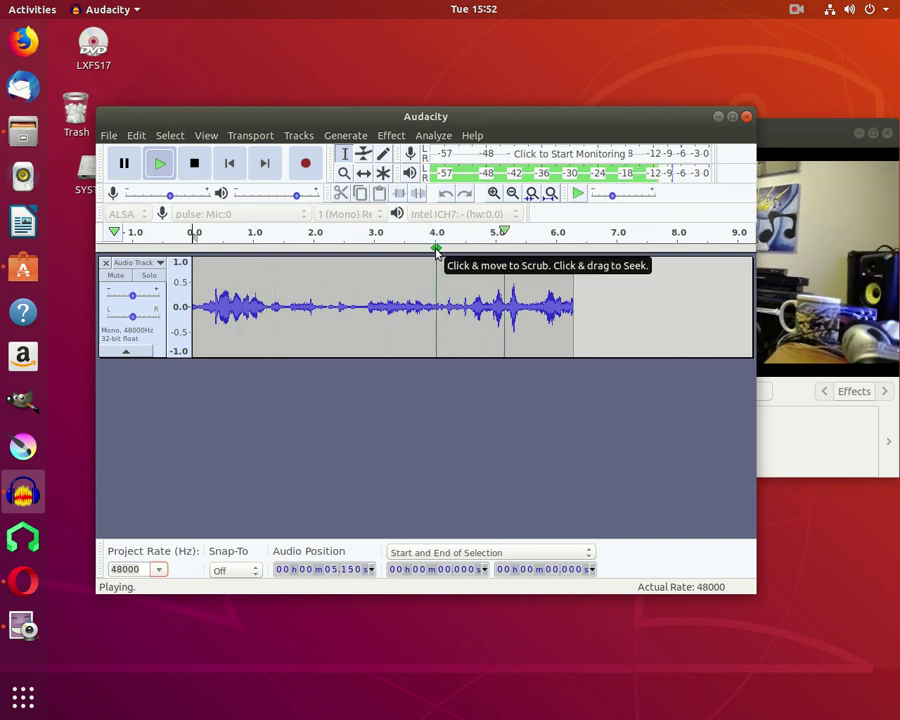
Remove the recorded clip's track and view the playback device choices, keeping the current device.
left_click(105, 264)
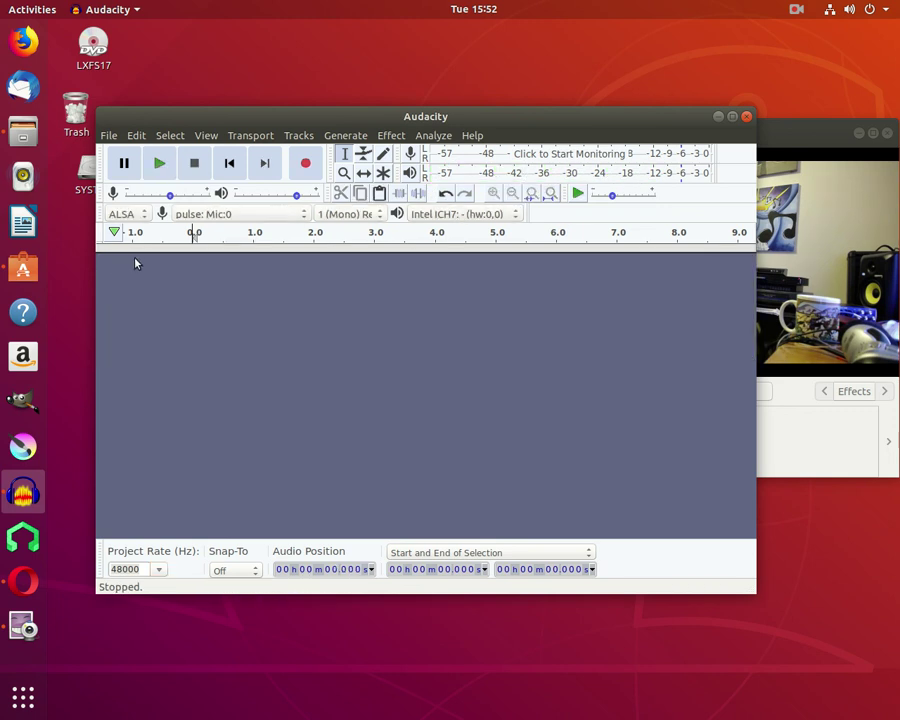
left_click(466, 214)
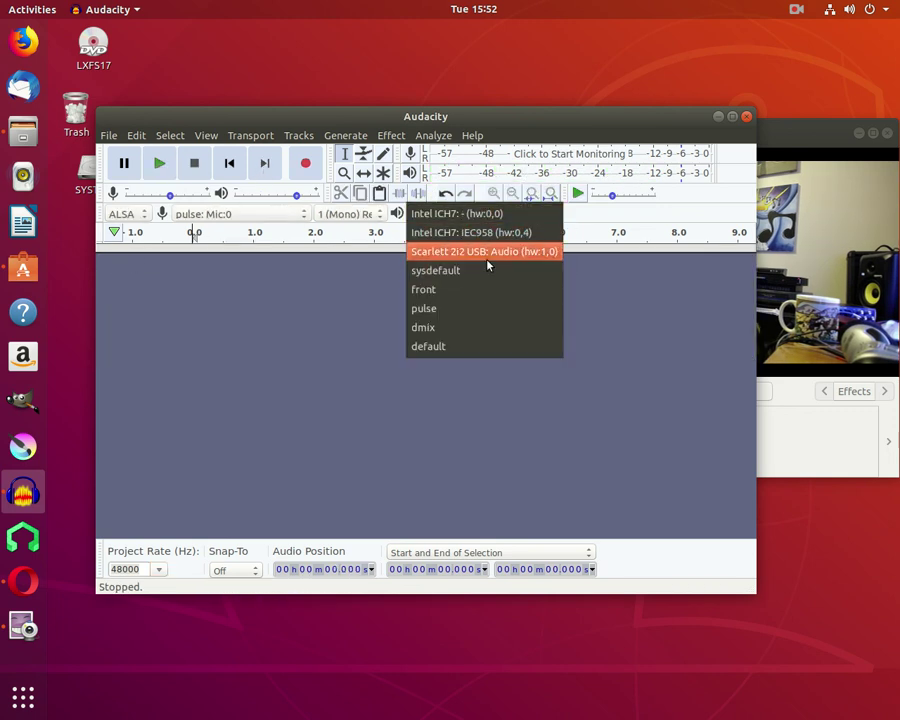
left_click(291, 291)
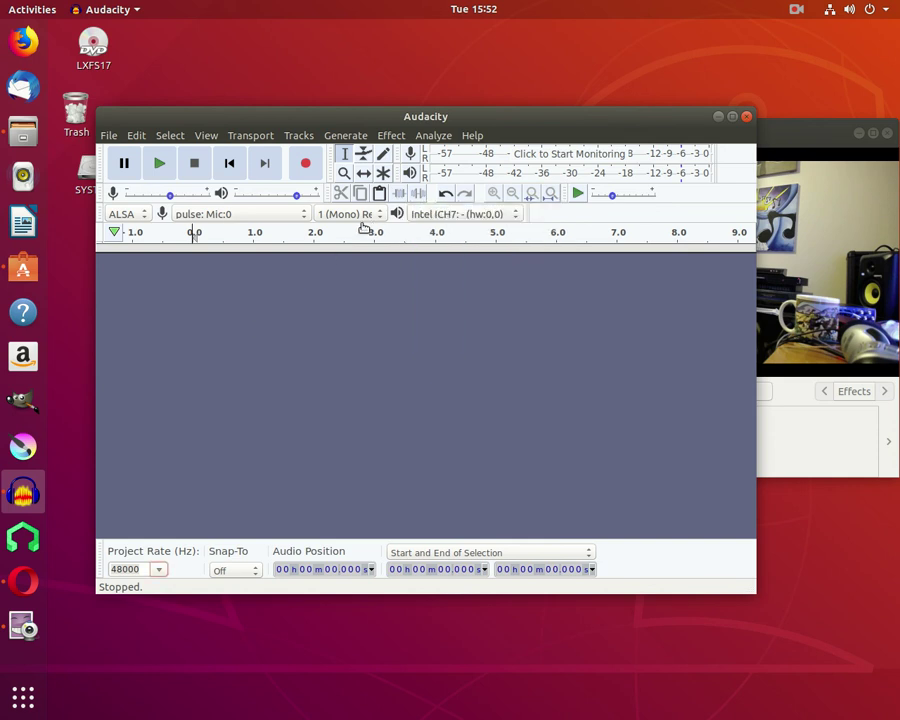
Look through the available recording devices and set the recording device to pulse: Mix:0.
left_click(297, 217)
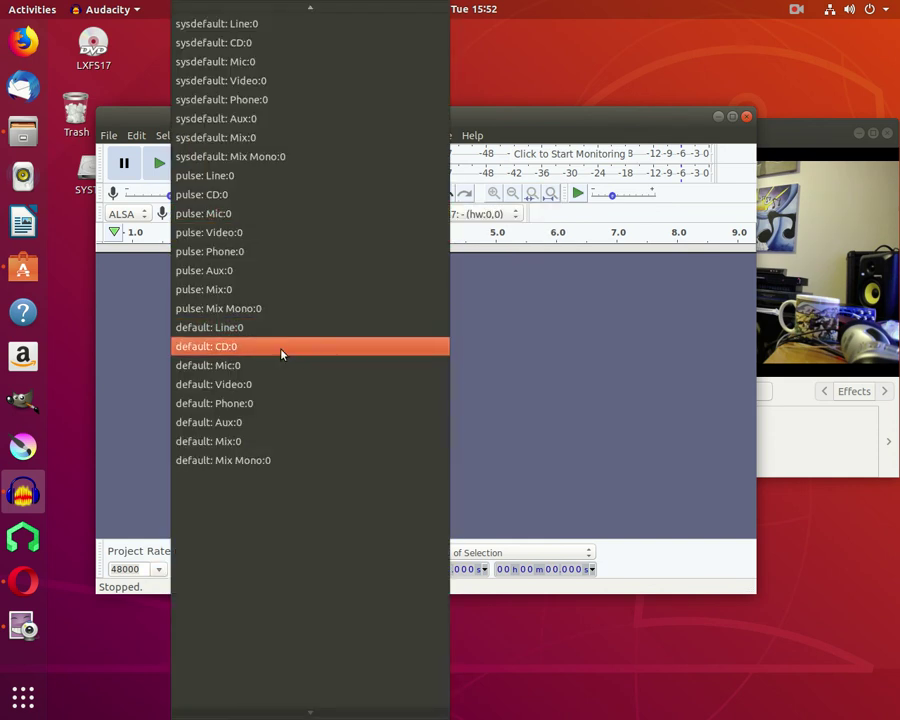
scroll(282, 350, "up", 1)
scroll(281, 237, "up", 7)
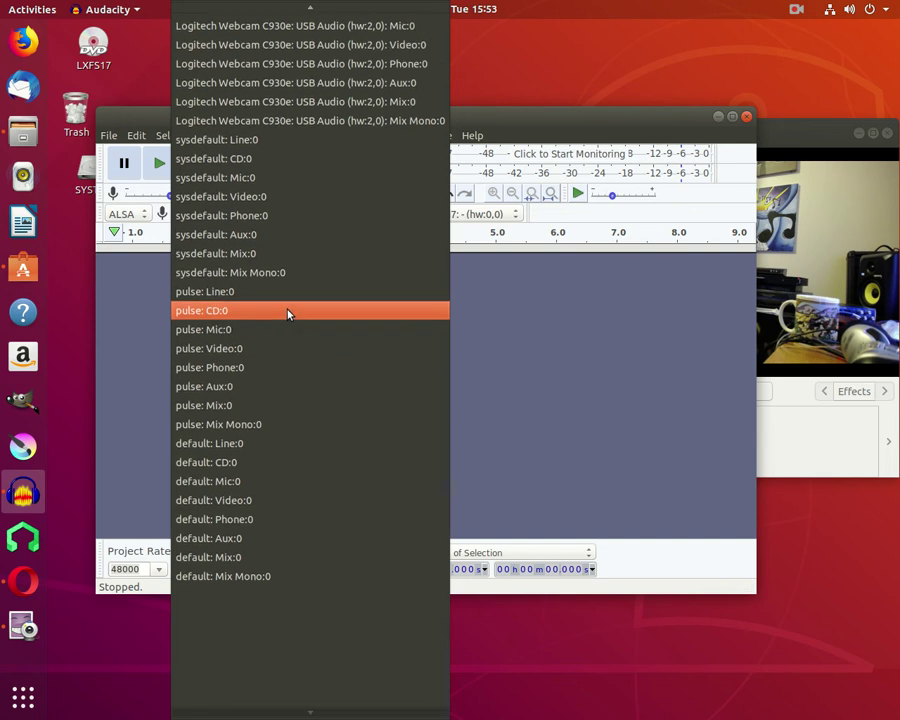
scroll(292, 302, "up", 7)
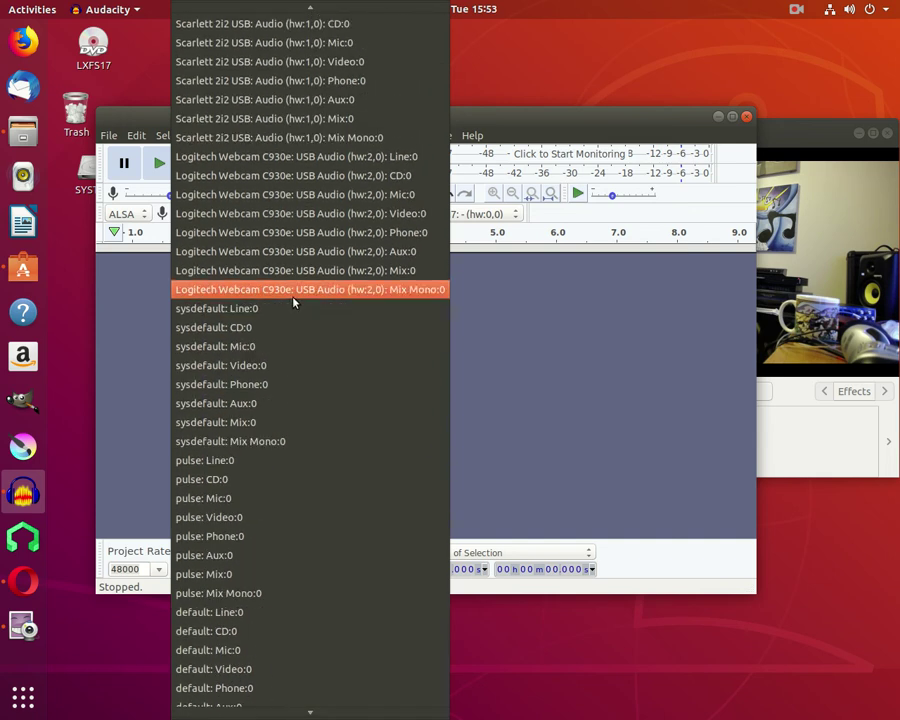
scroll(240, 230, "up", 1)
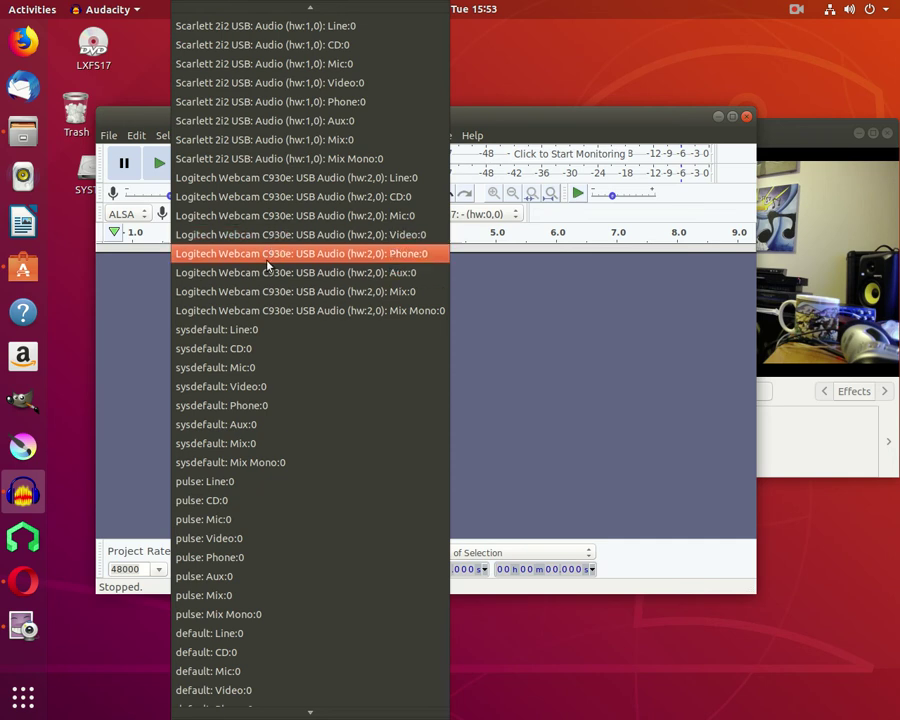
scroll(263, 303, "up", 2)
scroll(263, 303, "up", 8)
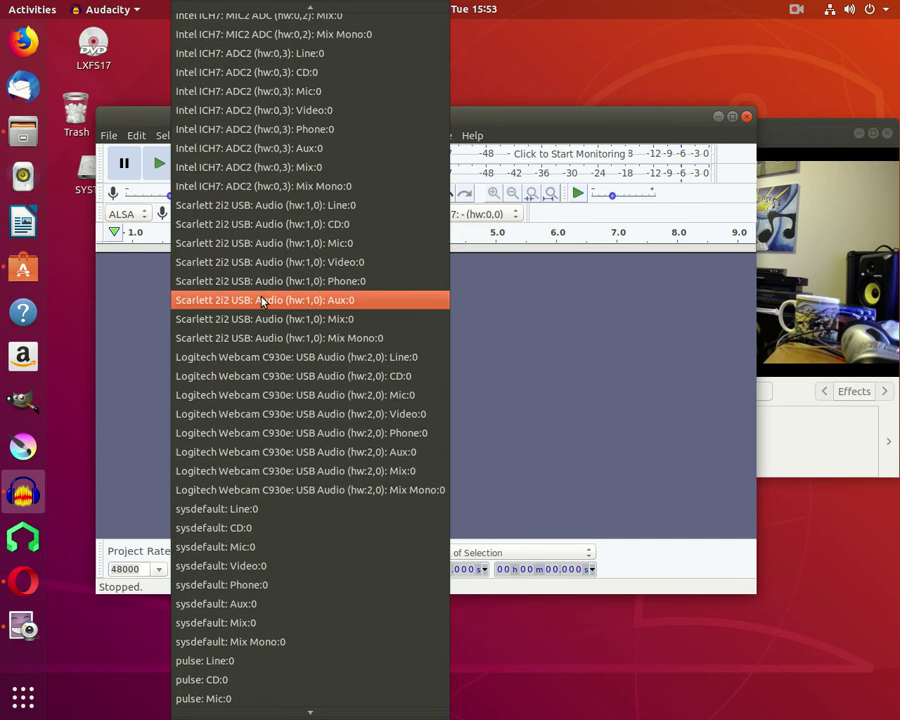
scroll(263, 377, "up", 15)
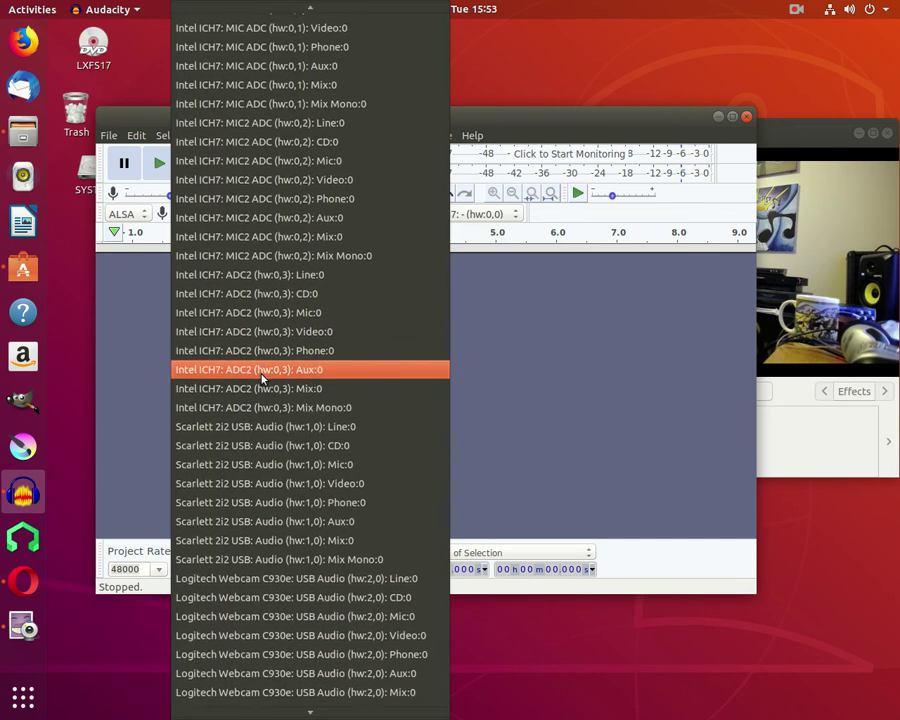
scroll(263, 377, "up", 7)
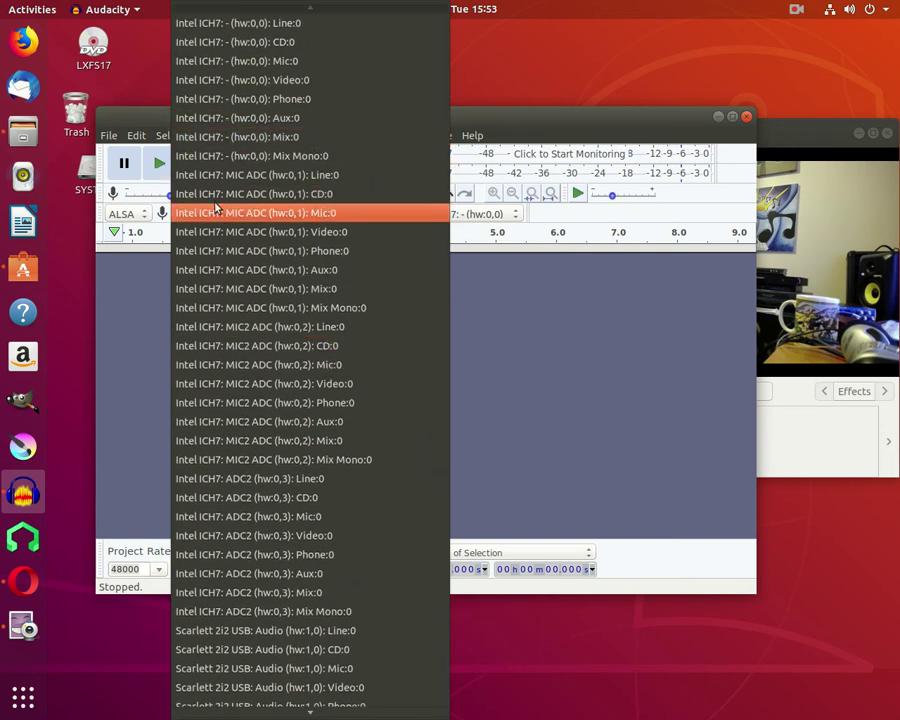
scroll(268, 235, "down", 10)
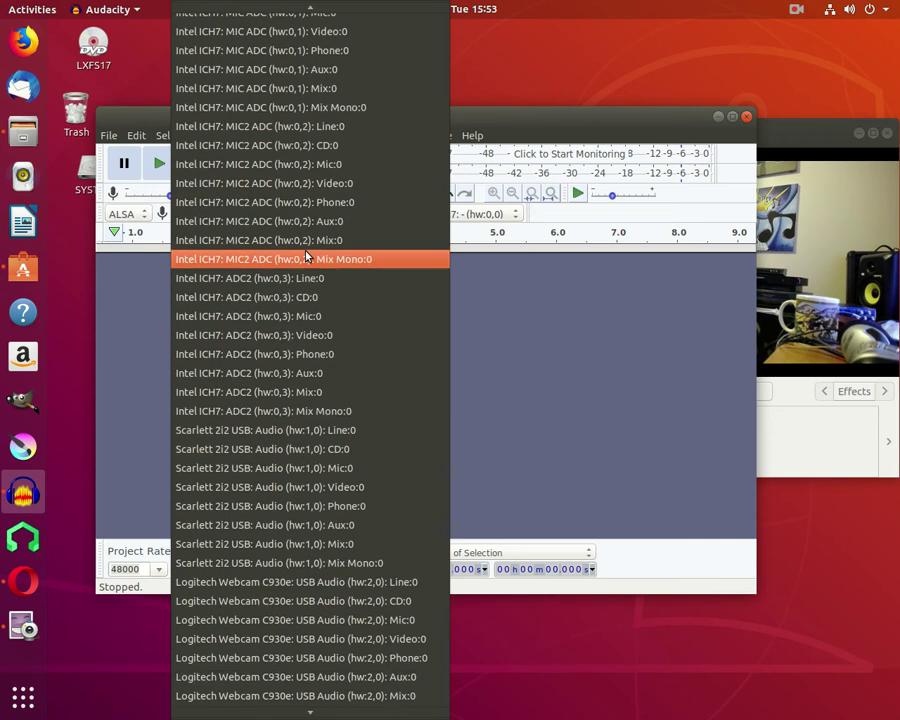
scroll(335, 518, "down", 12)
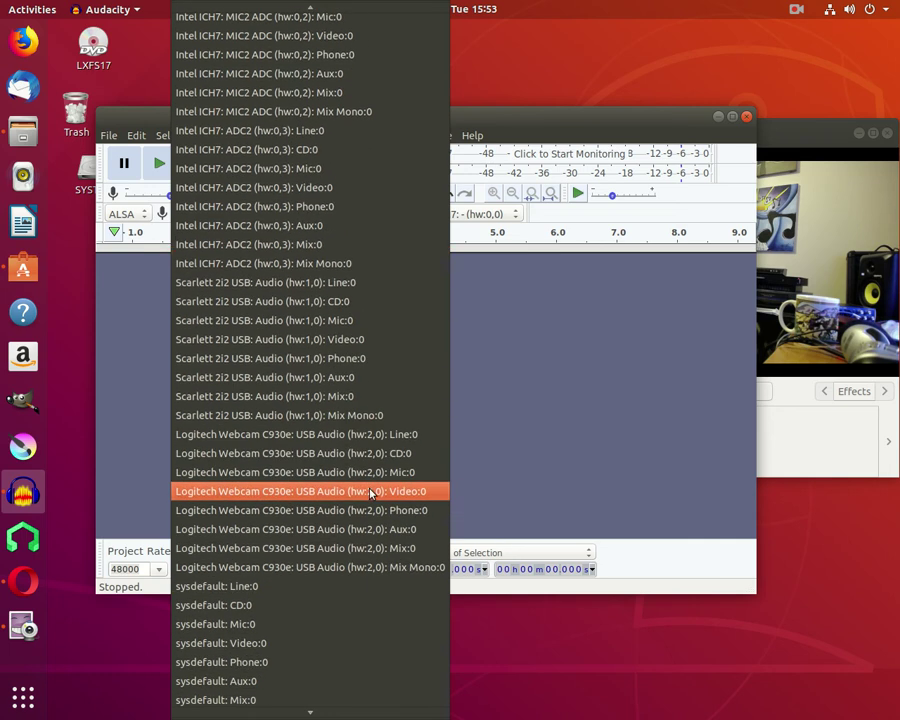
scroll(373, 493, "down", 13)
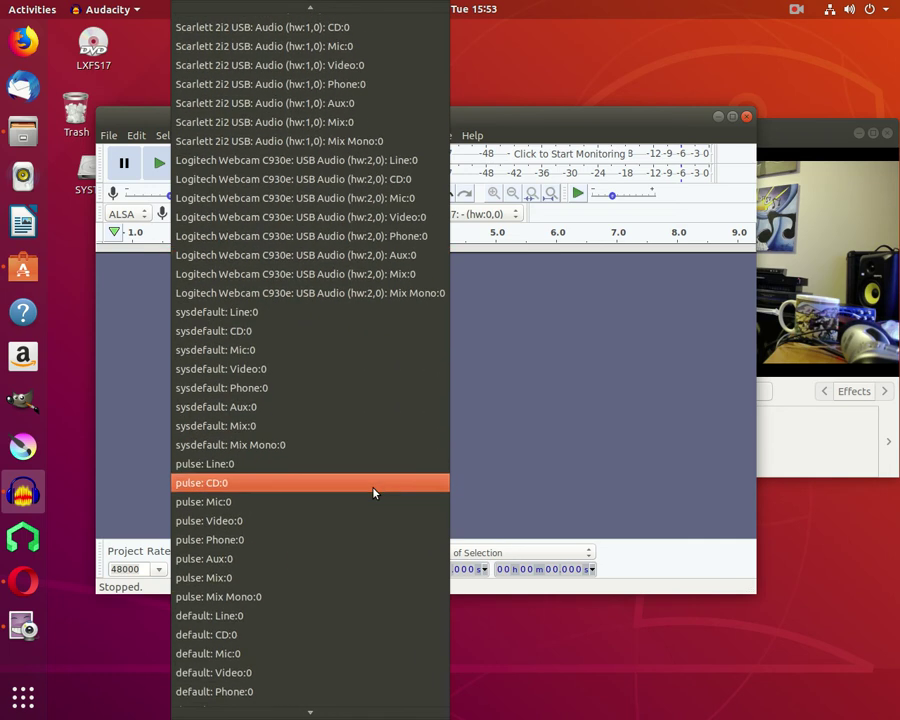
scroll(373, 493, "down", 1)
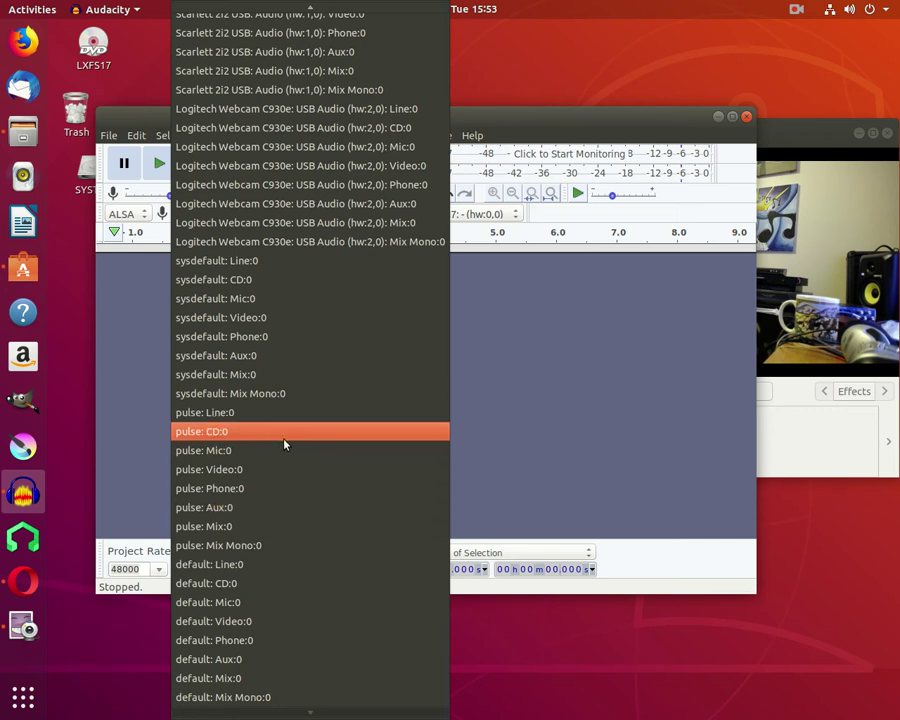
left_click(241, 527)
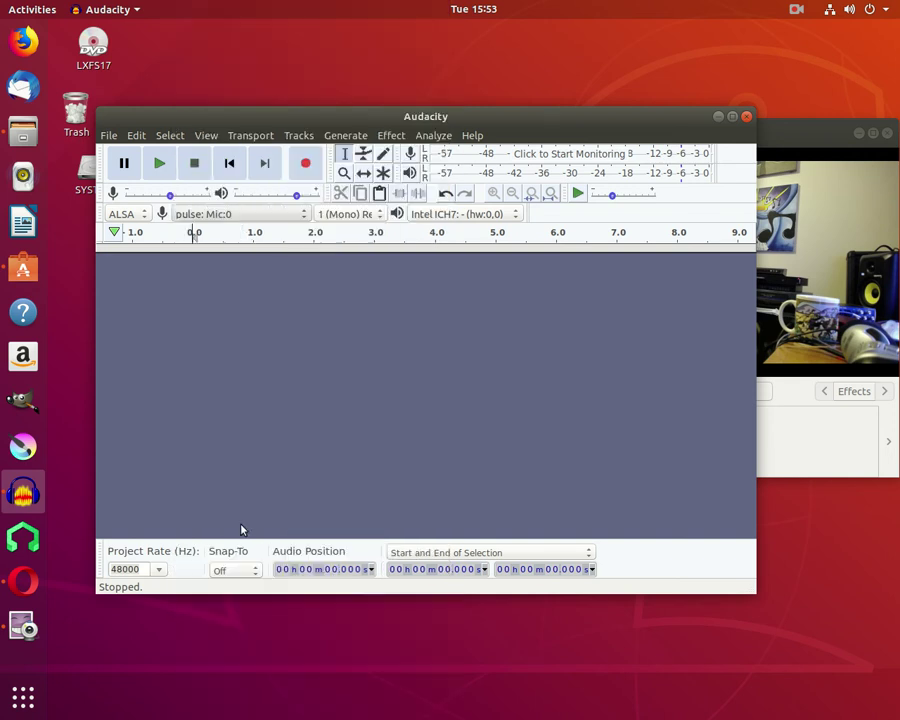
Record a mono test clip of about 3 seconds and play it back from its start.
left_click(305, 164)
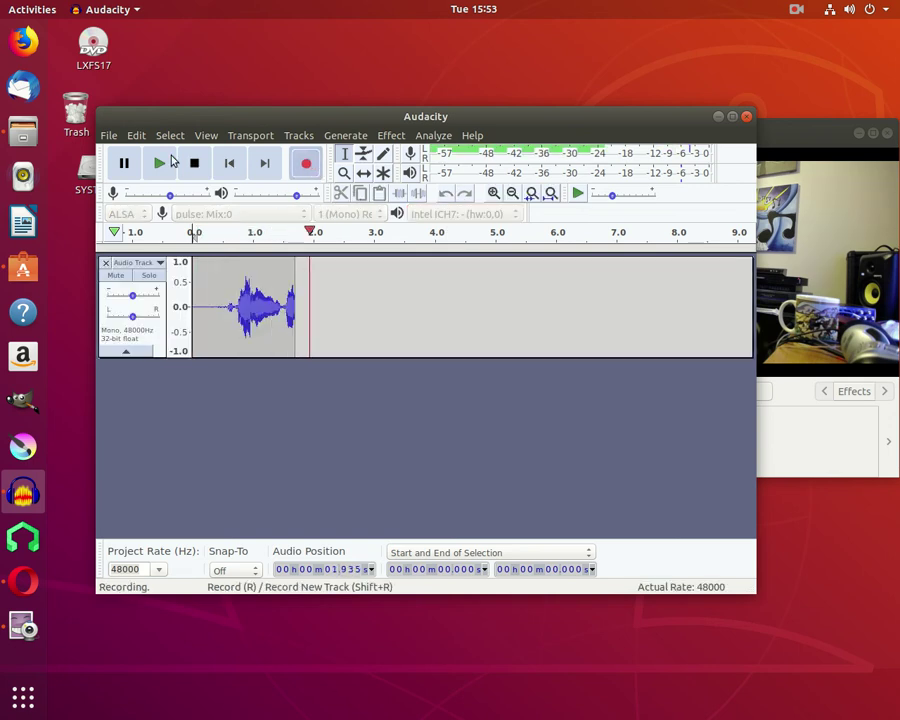
left_click(195, 162)
left_click(161, 164)
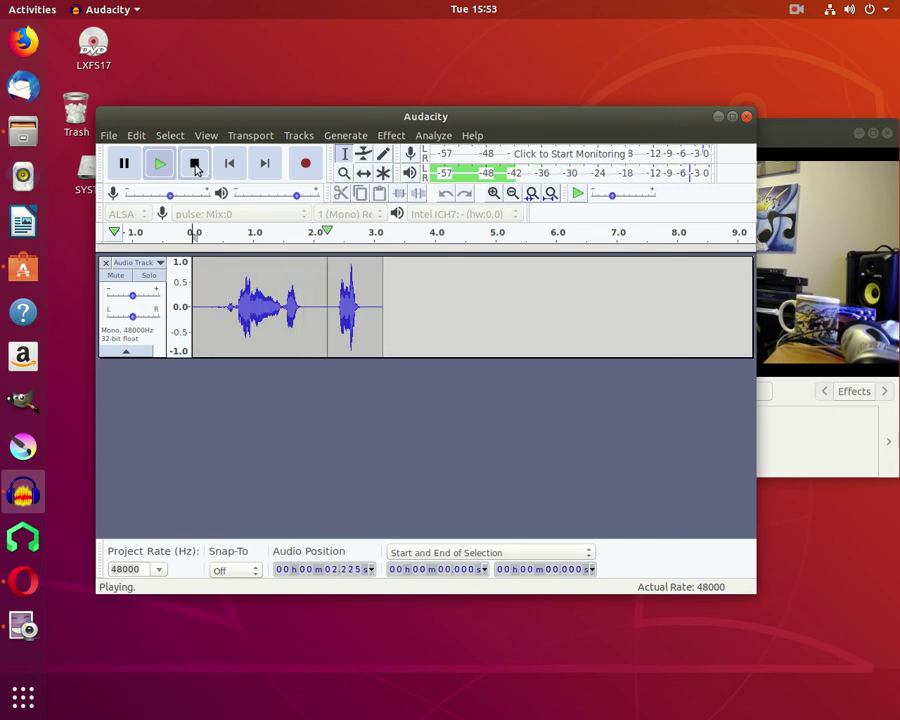
Remove the recorded clip's track and set the recording device to sysdefault: Mix:0.
left_click(107, 264)
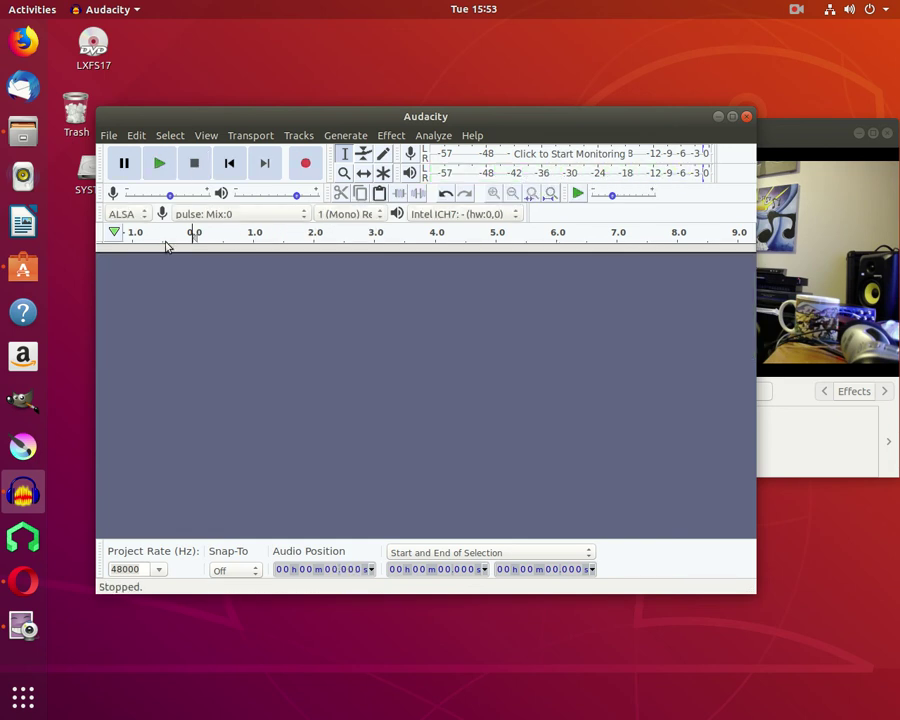
left_click(226, 218)
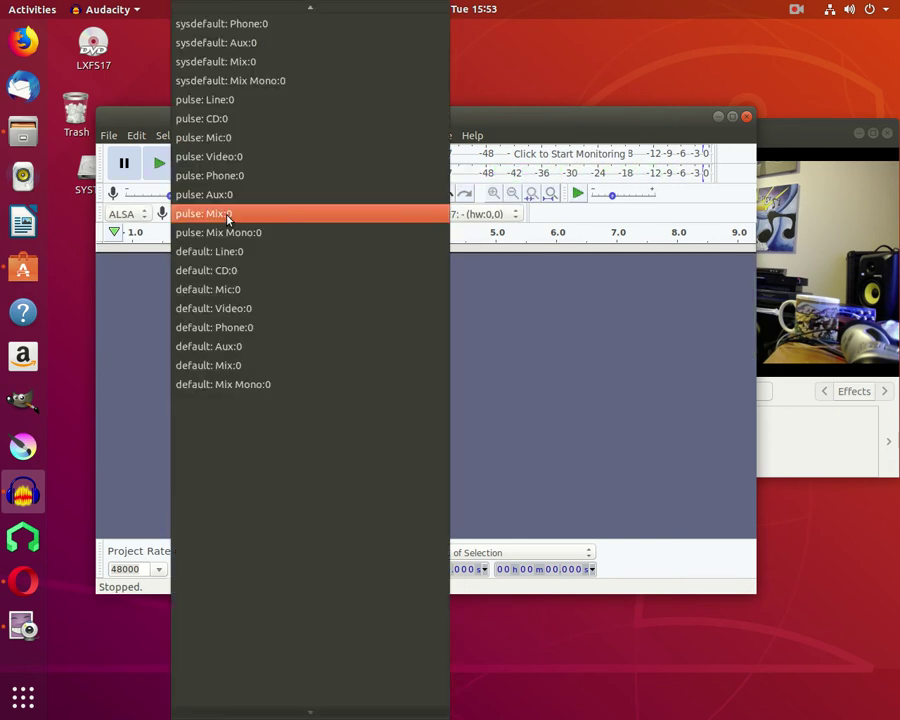
left_click(544, 308)
left_click(258, 215)
scroll(258, 218, "up", 3)
scroll(258, 218, "up", 4)
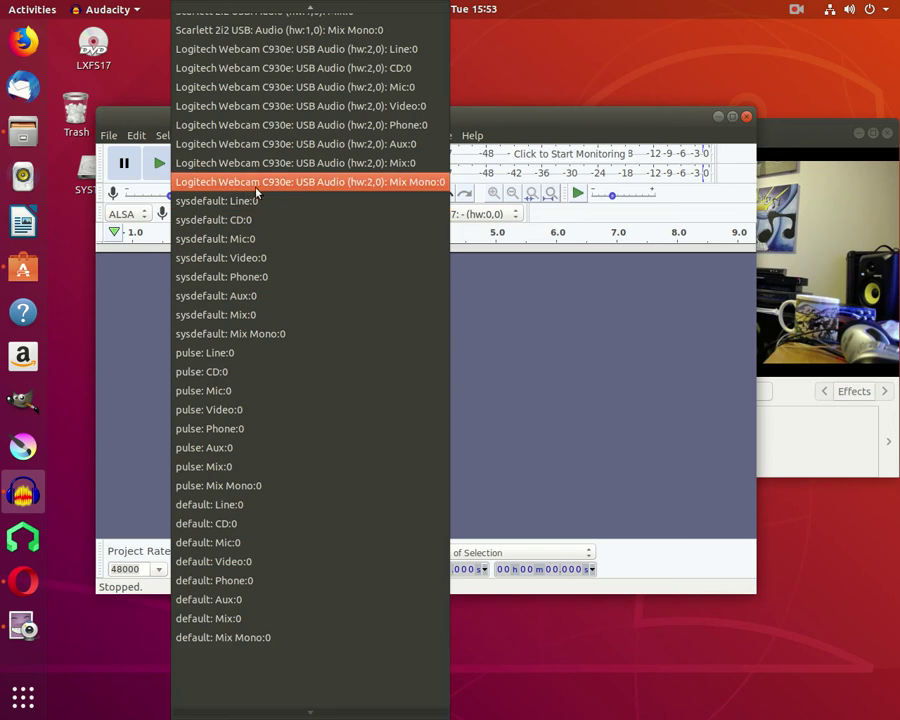
left_click(319, 315)
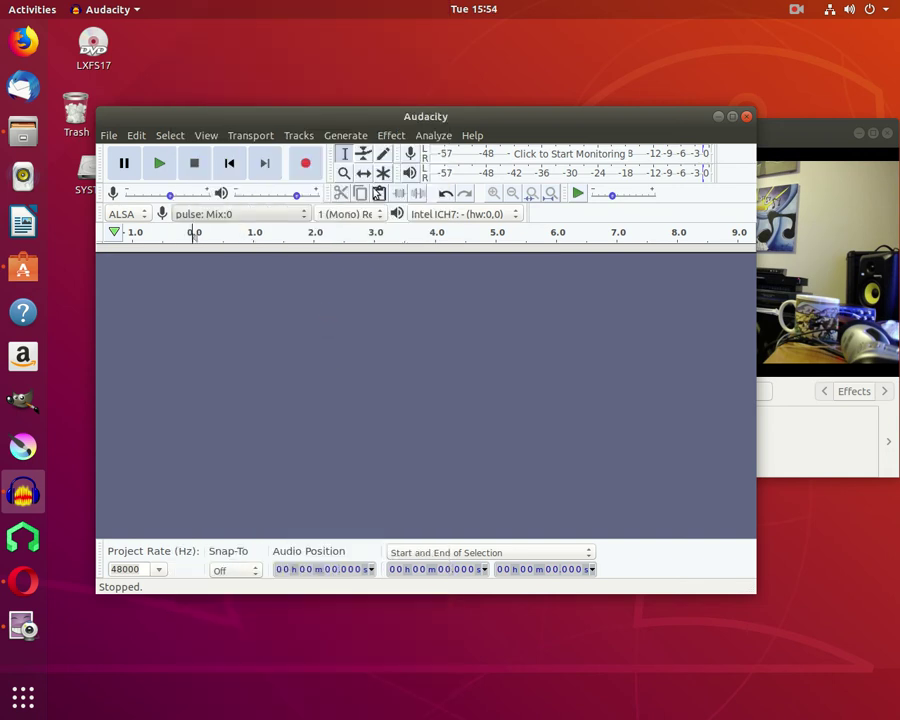
Record a mono test clip of about 19 seconds and remove its track after stopping the recording.
left_click(300, 161)
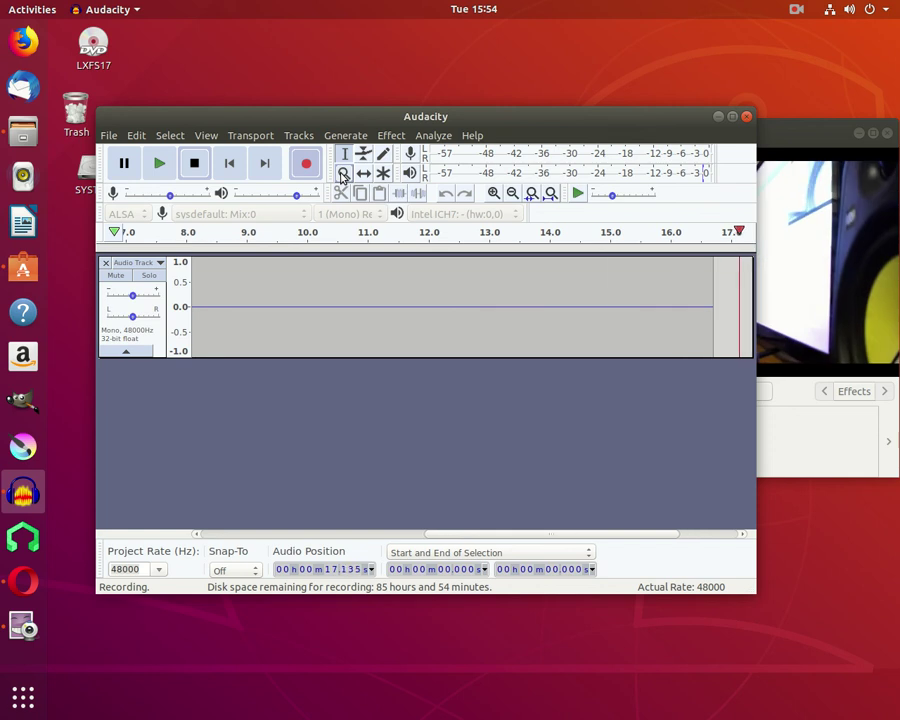
left_click(194, 163)
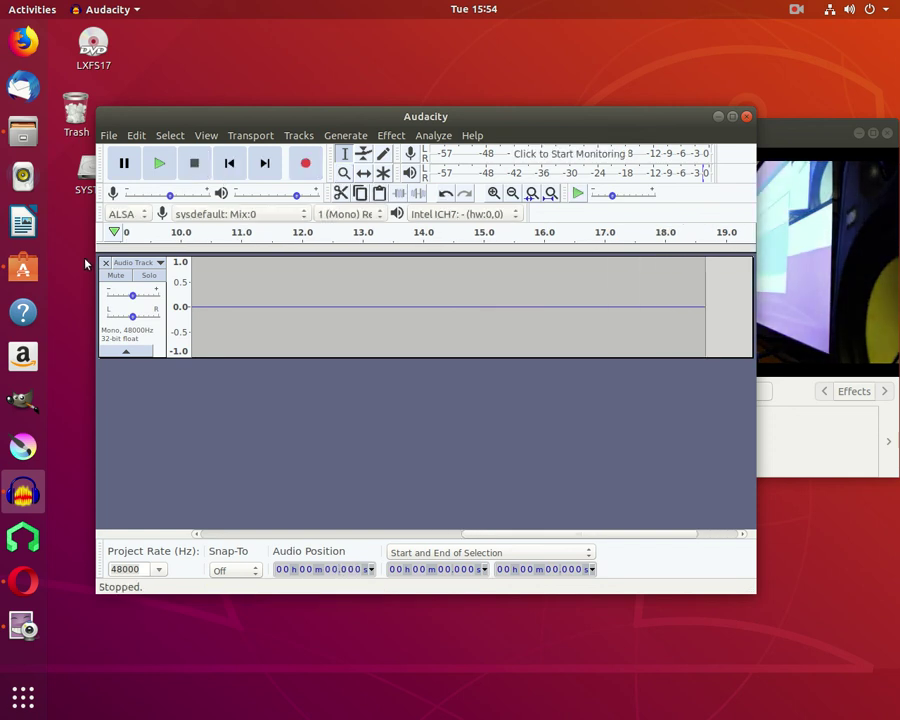
left_click(105, 262)
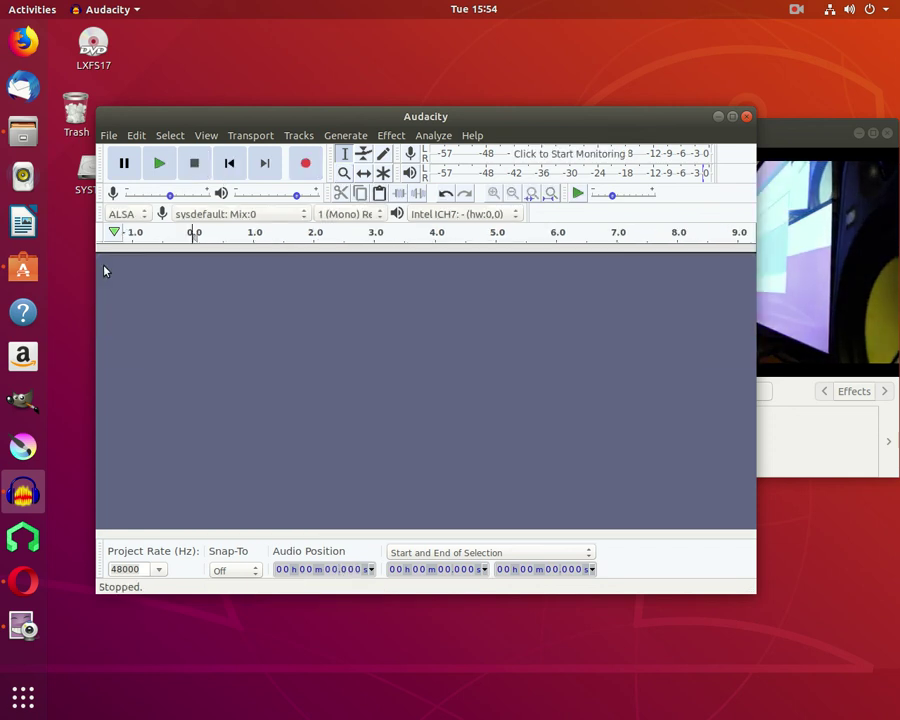
Review the recording device choices and set the recording device to Intel ICH7: MIC ADC (hw:0,1): Mix Mono:0.
left_click(295, 214)
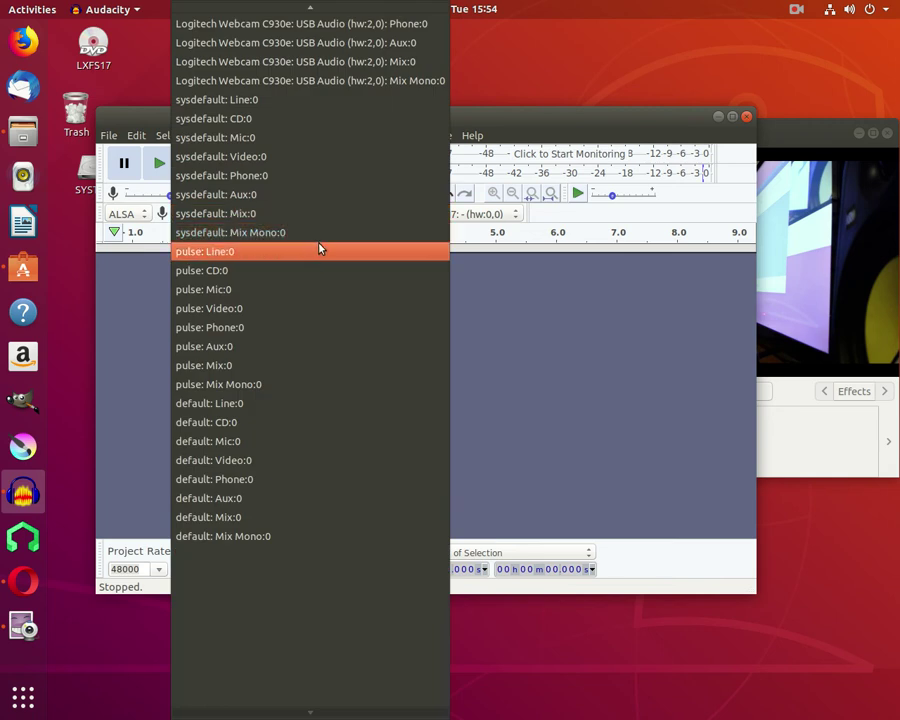
scroll(310, 240, "up", 3)
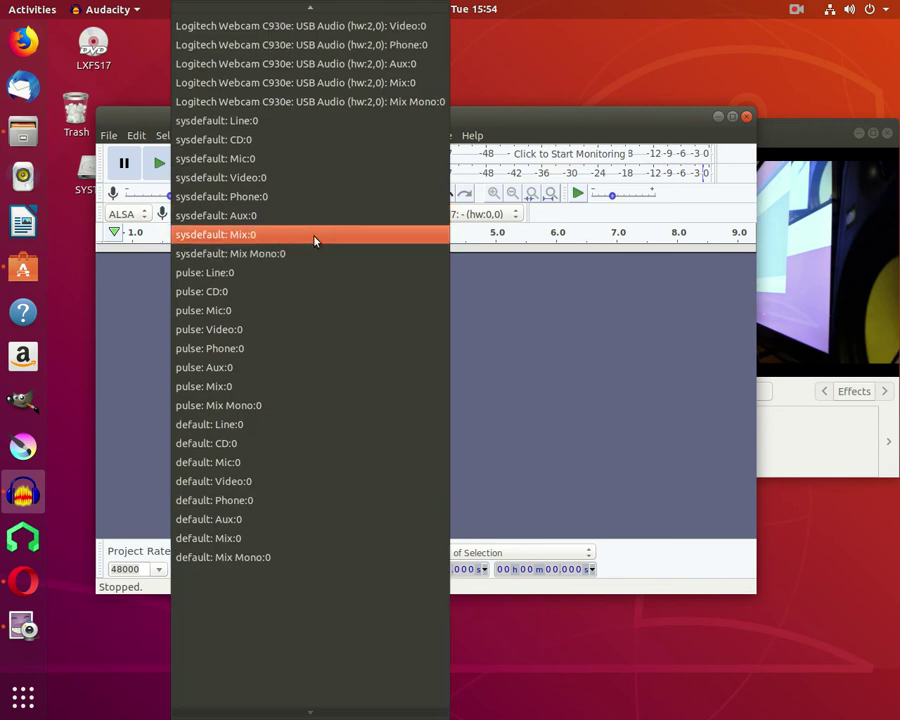
scroll(307, 244, "up", 6)
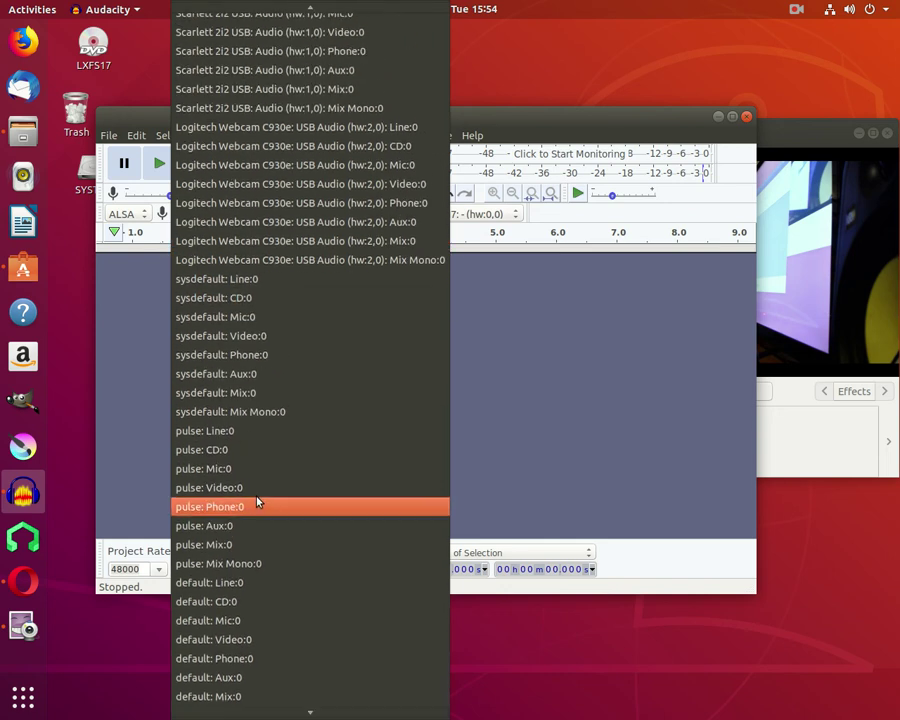
scroll(260, 488, "up", 3)
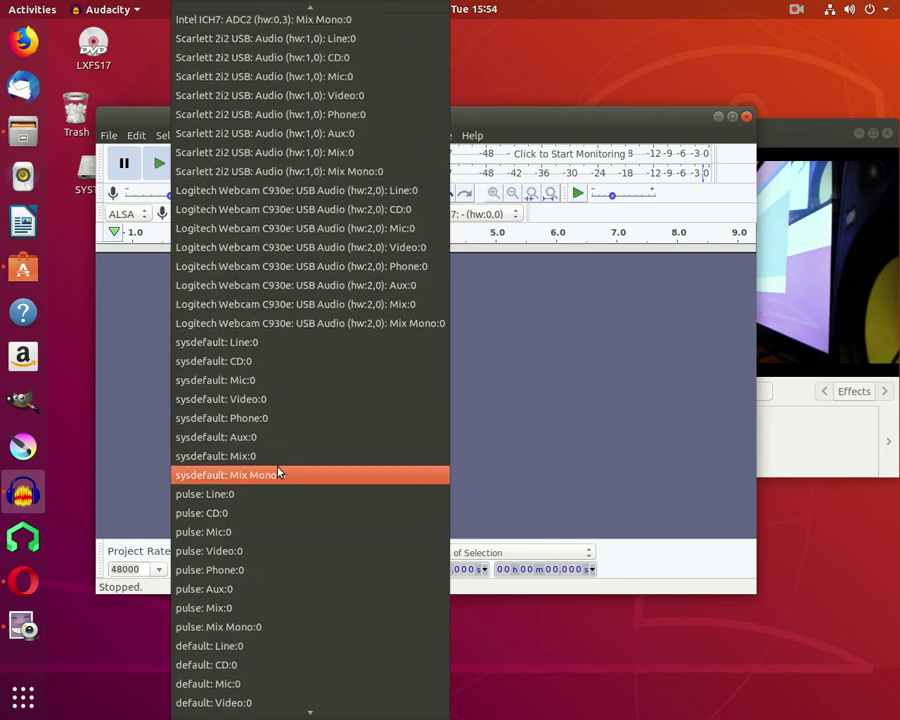
scroll(278, 470, "up", 1)
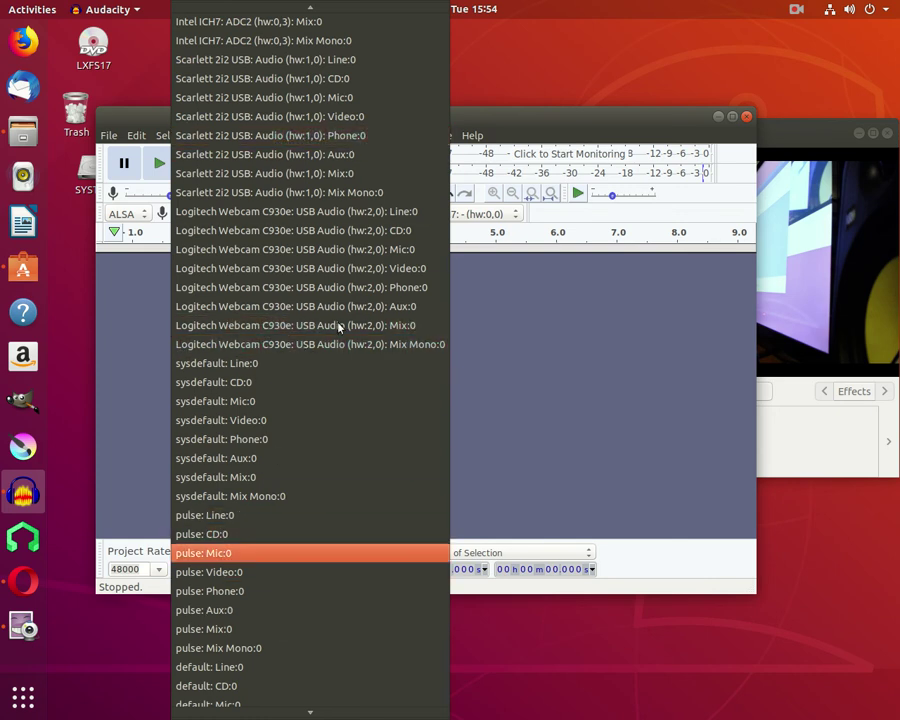
scroll(307, 231, "up", 10)
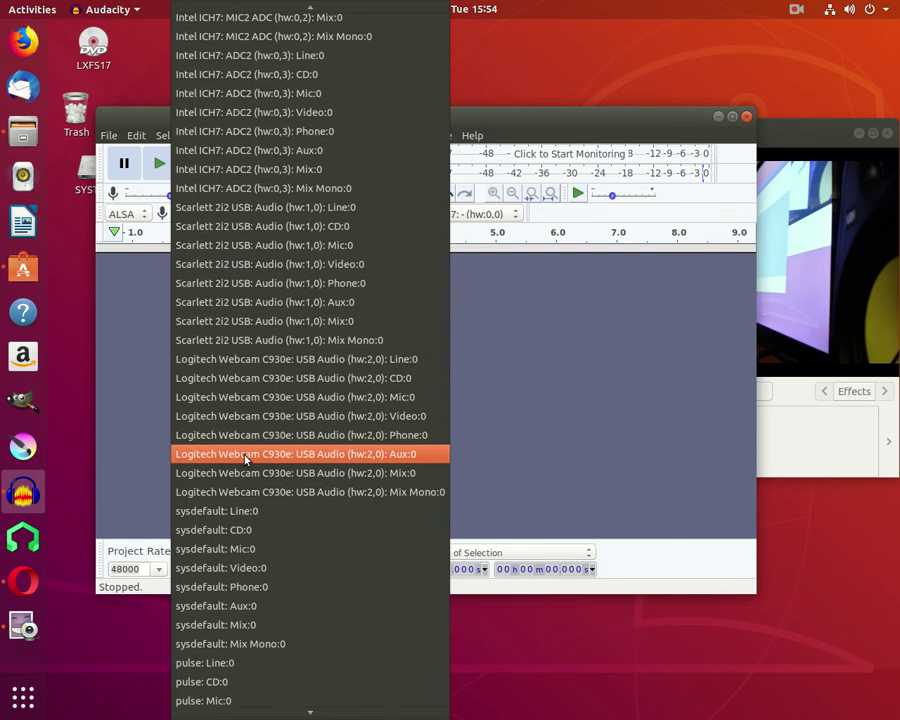
scroll(222, 490, "up", 9)
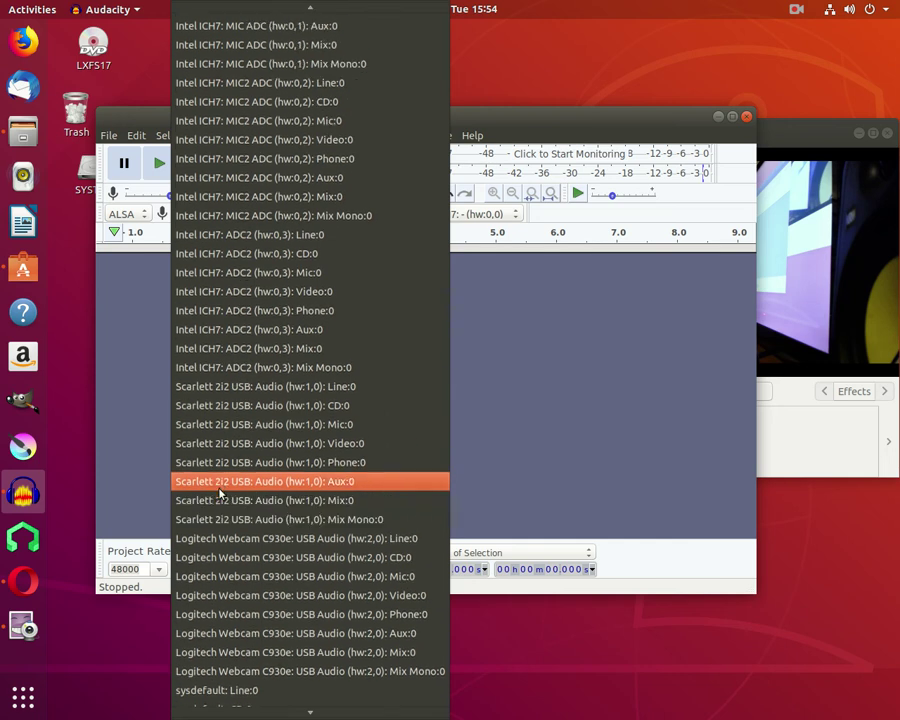
scroll(224, 492, "up", 10)
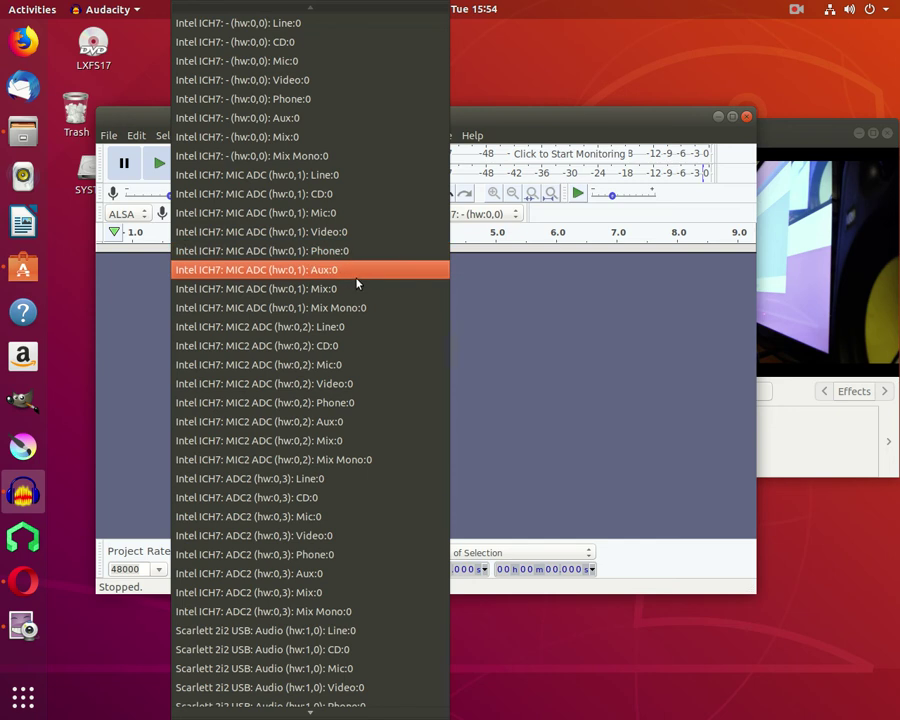
scroll(291, 394, "down", 1)
scroll(291, 394, "down", 1)
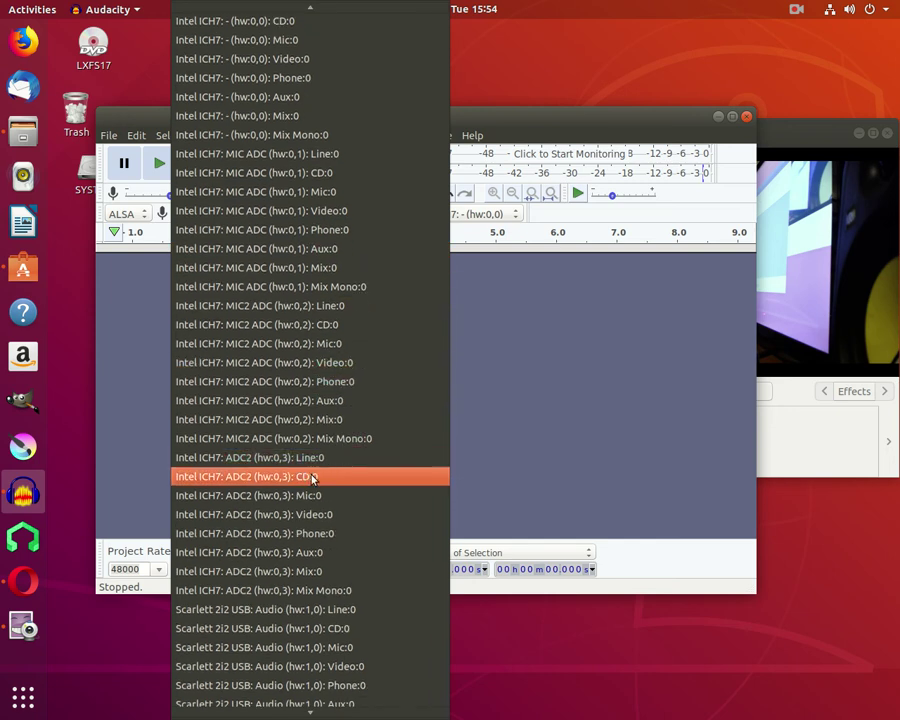
left_click(396, 290)
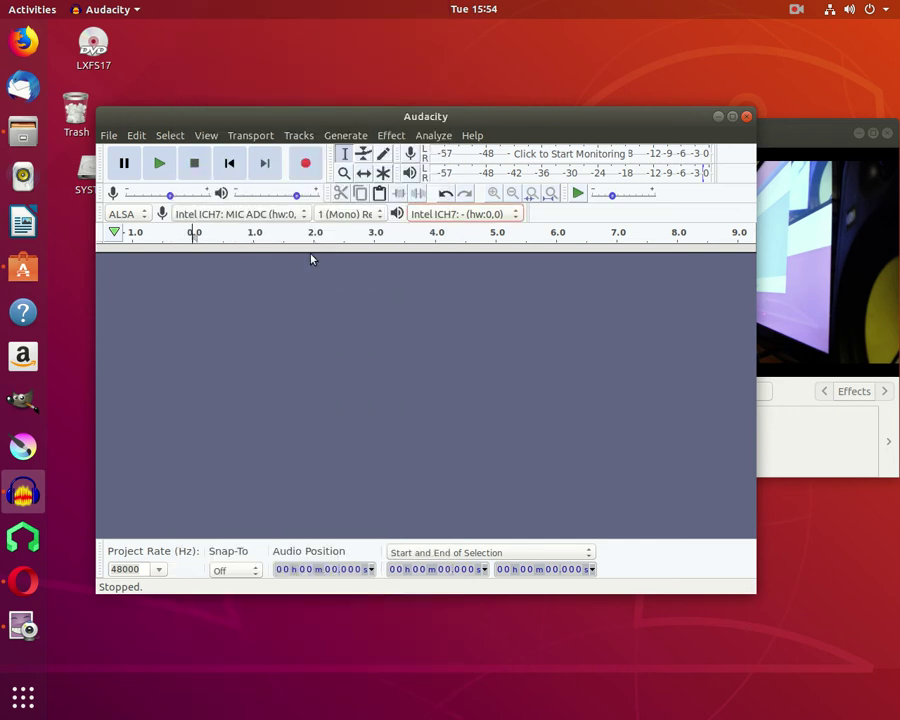
Try to record a mono test clip from the Intel ICH7 microphone input, stop, and remove its track.
left_click(307, 164)
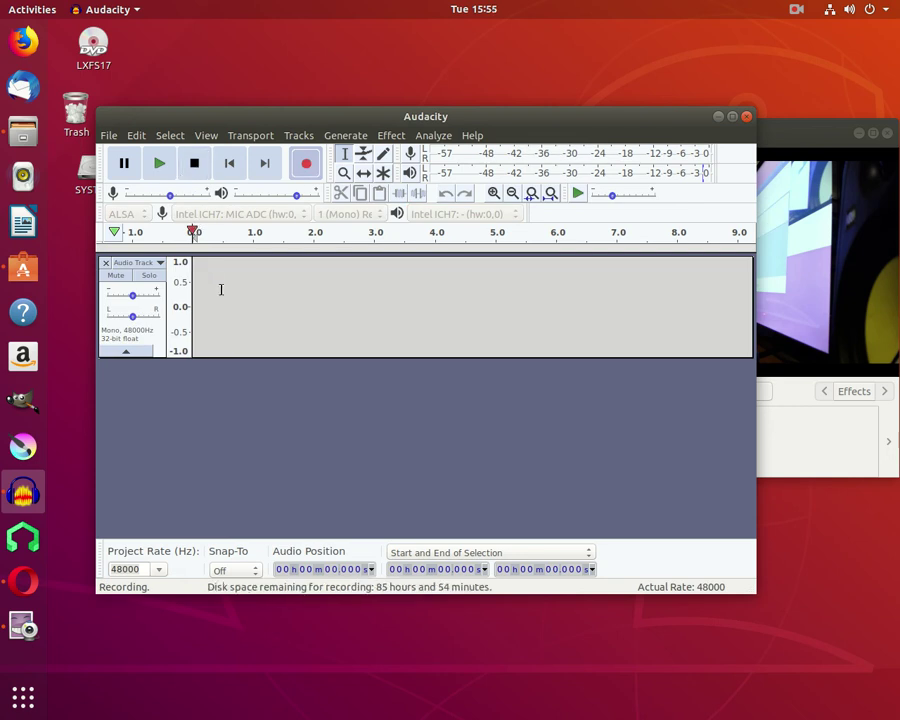
left_click(193, 174)
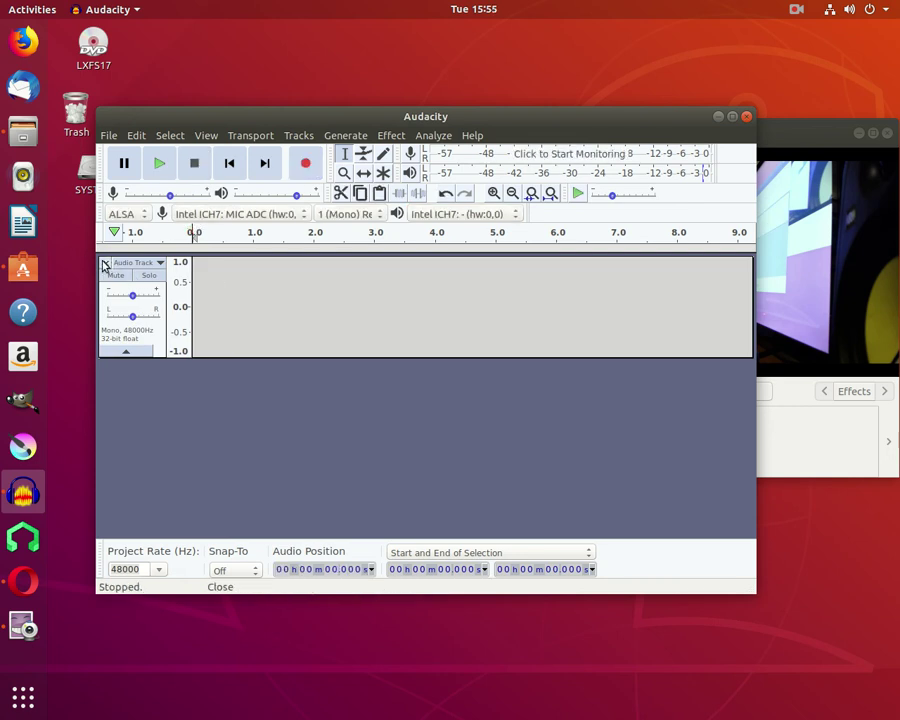
left_click(105, 263)
Set the recording device to Intel ICH7: MIC ADC (hw:0,1): Mix:0, try a test recording, stop it and remove its track.
left_click(224, 216)
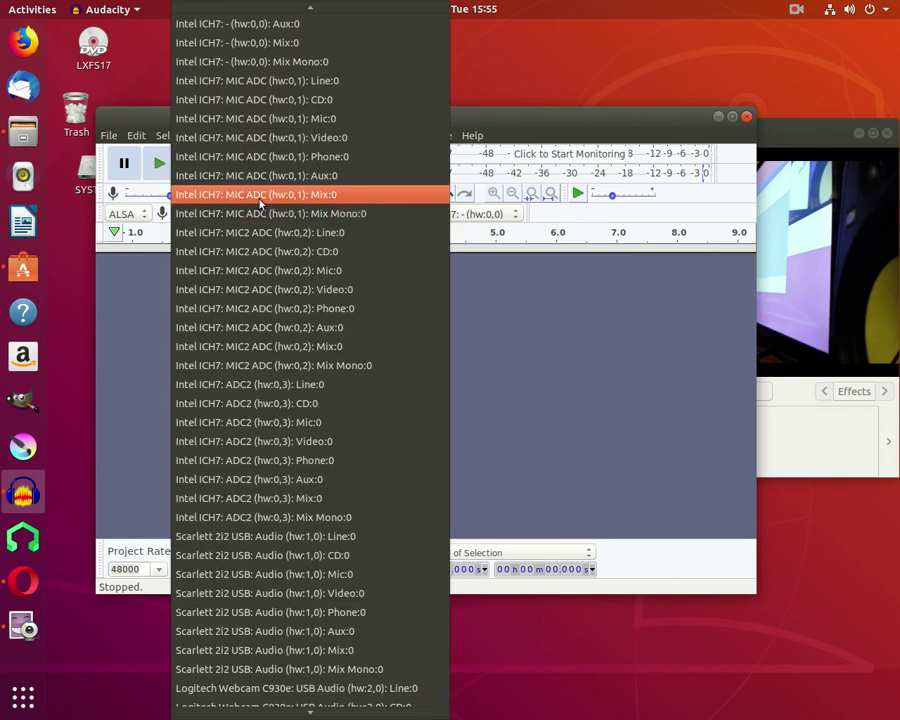
left_click(259, 199)
left_click(307, 165)
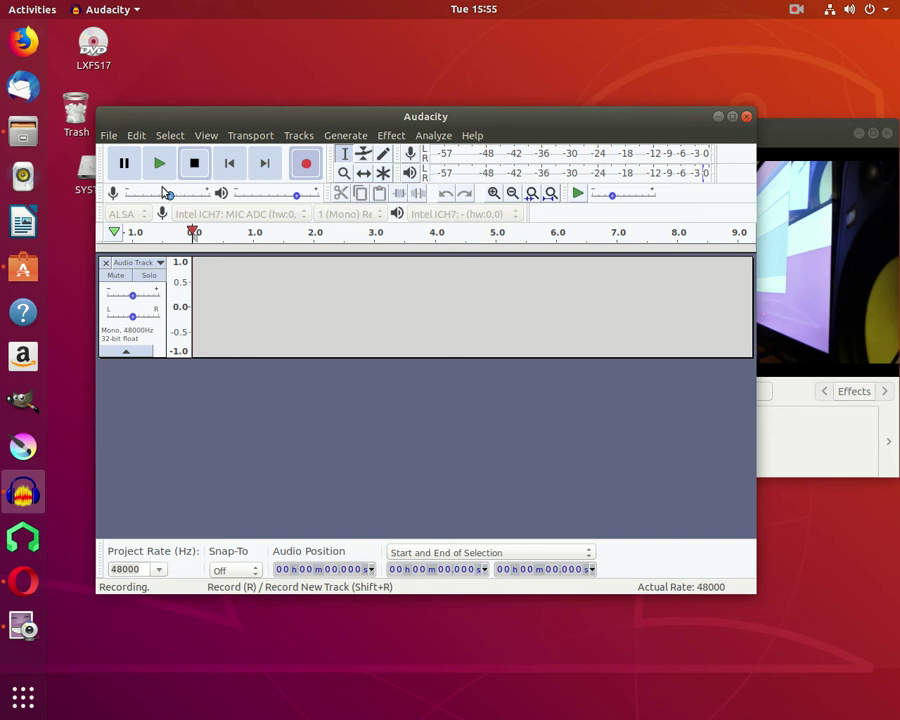
left_click(190, 164)
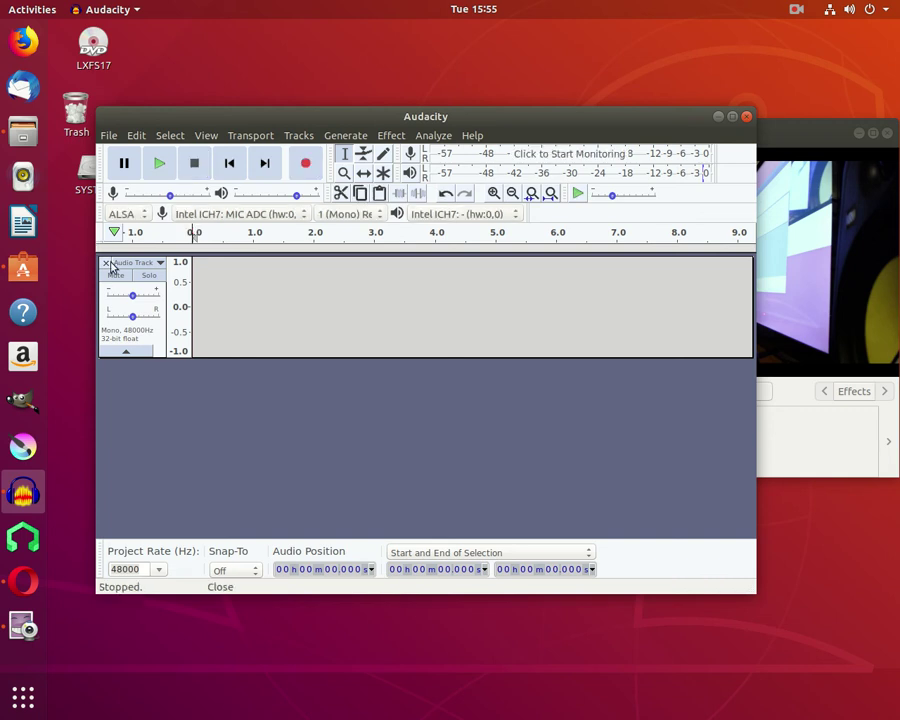
left_click(107, 264)
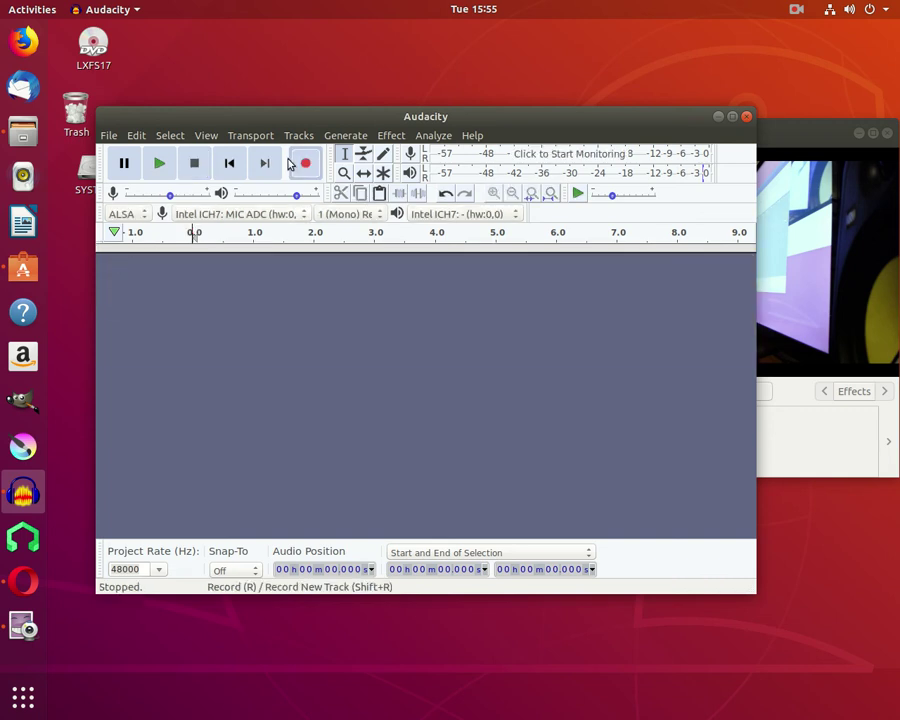
Record a mono test clip of about 11 seconds from Intel ICH7: - (hw:0,0): Mix:0 and remove its track after stopping.
left_click(265, 214)
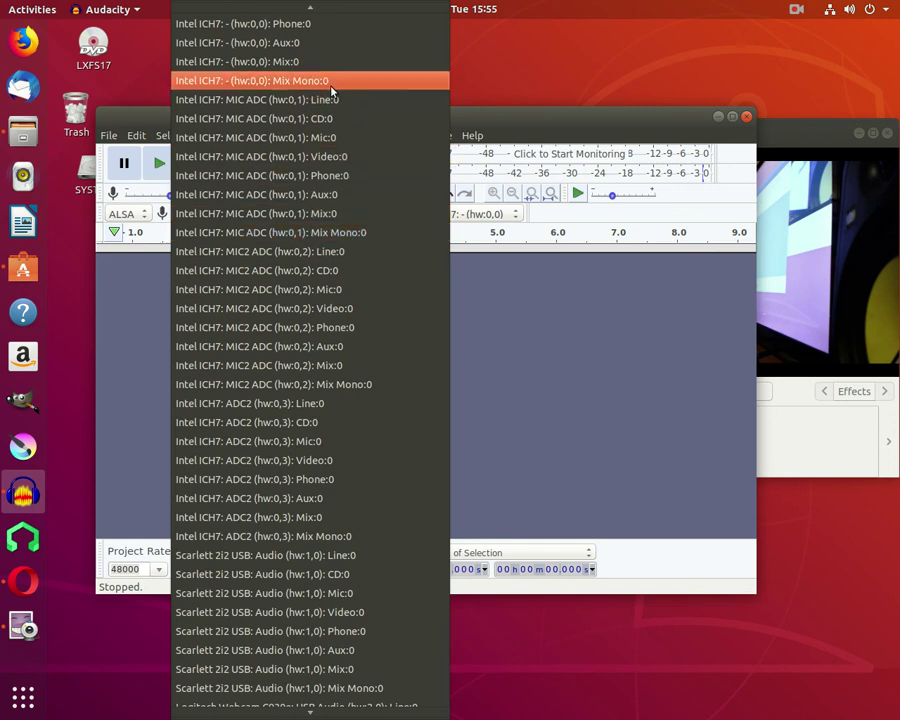
left_click(340, 61)
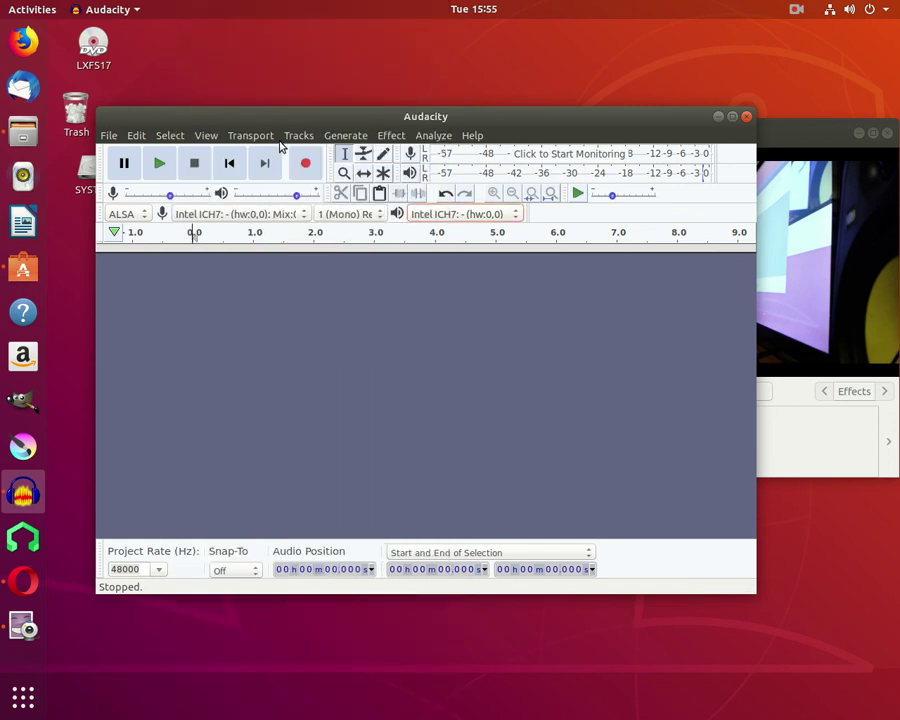
left_click(305, 164)
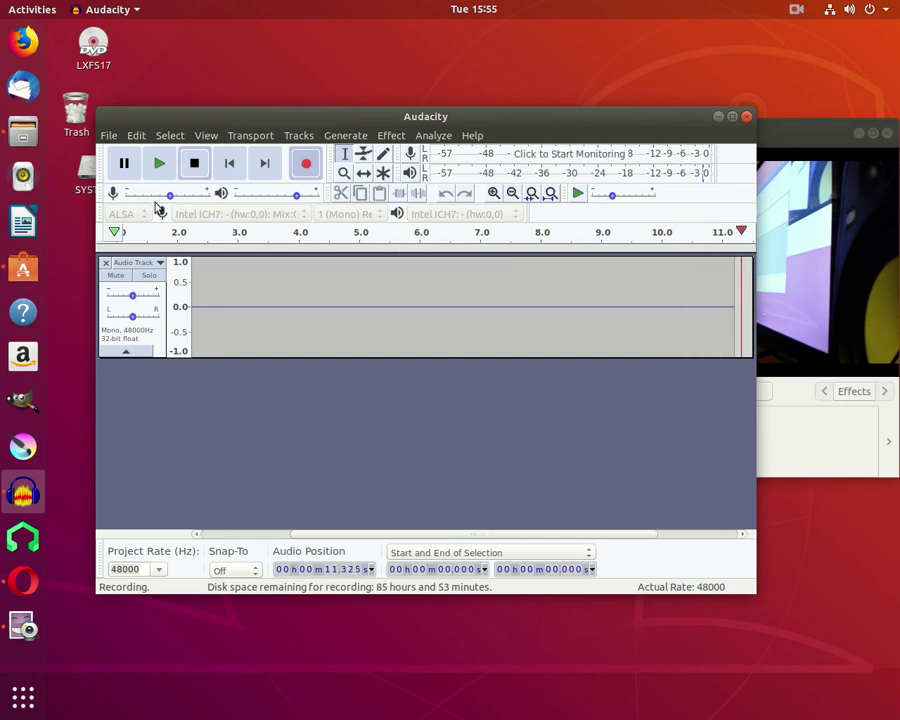
left_click(188, 168)
left_click(105, 262)
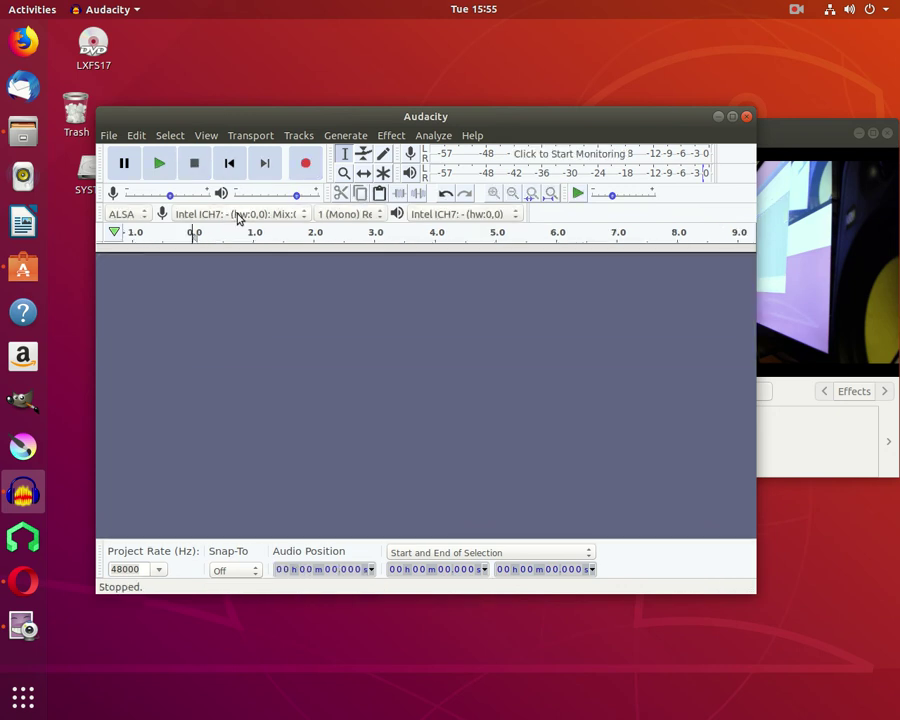
Set the recording device to Intel ICH7: MIC2 ADC (hw:0,2): Mix:0, try a test recording, stop it and remove its track.
left_click(238, 218)
scroll(333, 595, "up", 5)
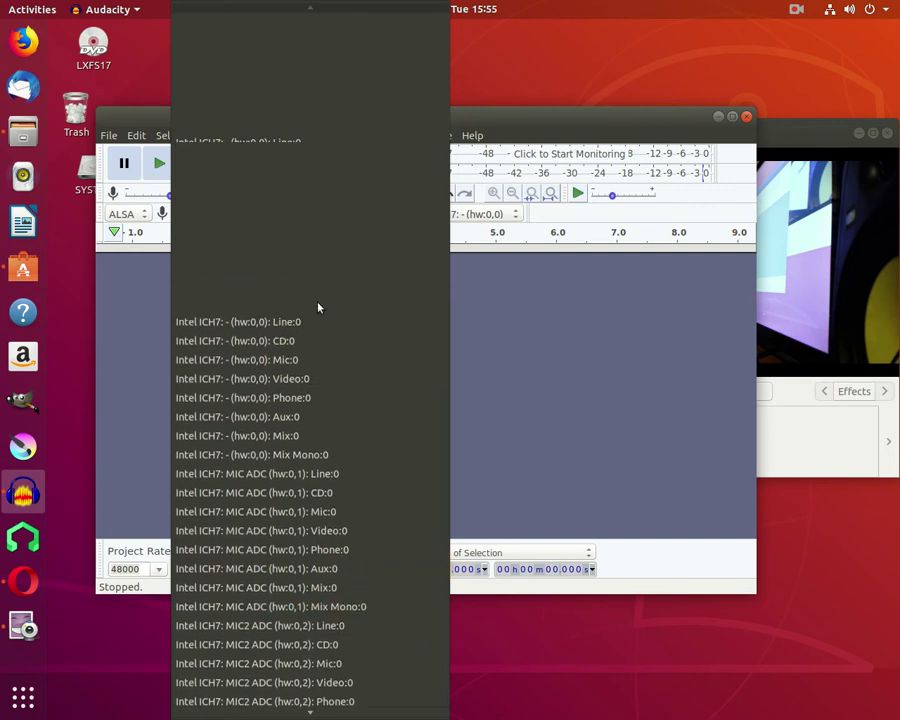
scroll(318, 307, "up", 1)
scroll(365, 614, "down", 4)
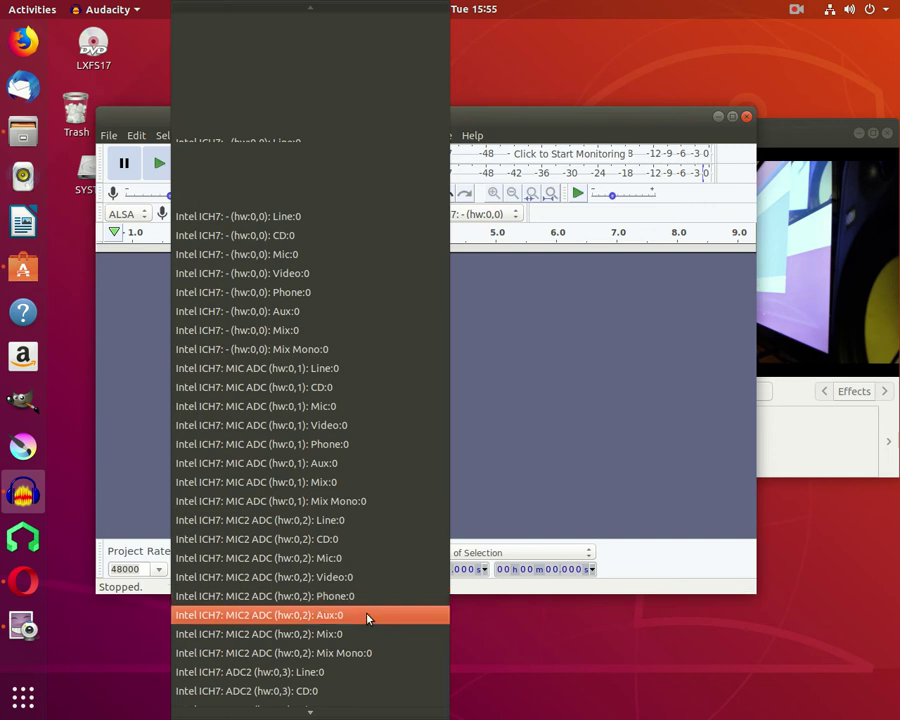
left_click(352, 634)
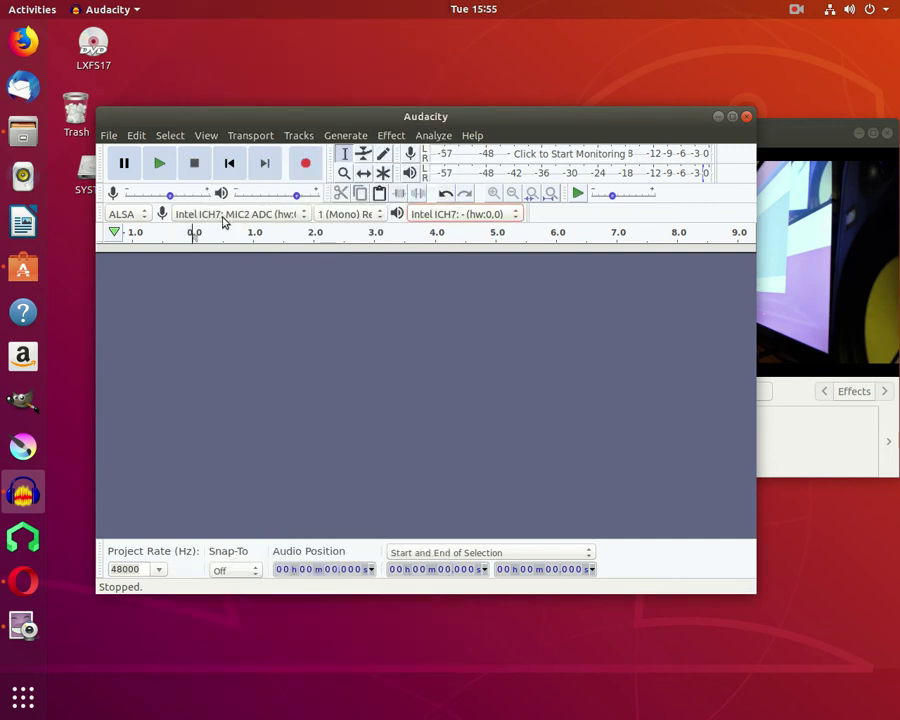
left_click(303, 165)
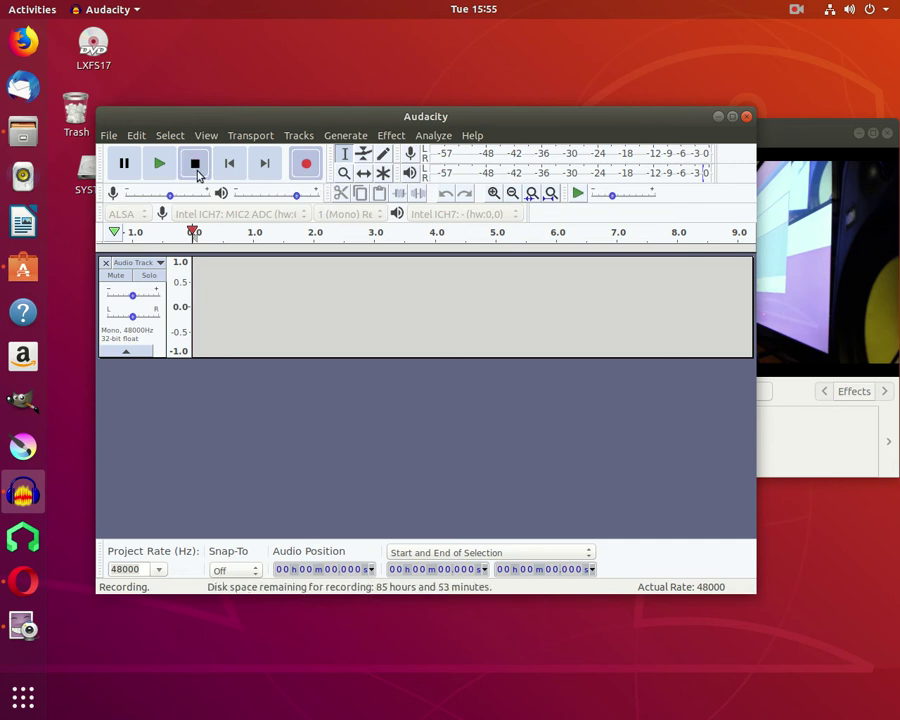
left_click(196, 165)
left_click(106, 263)
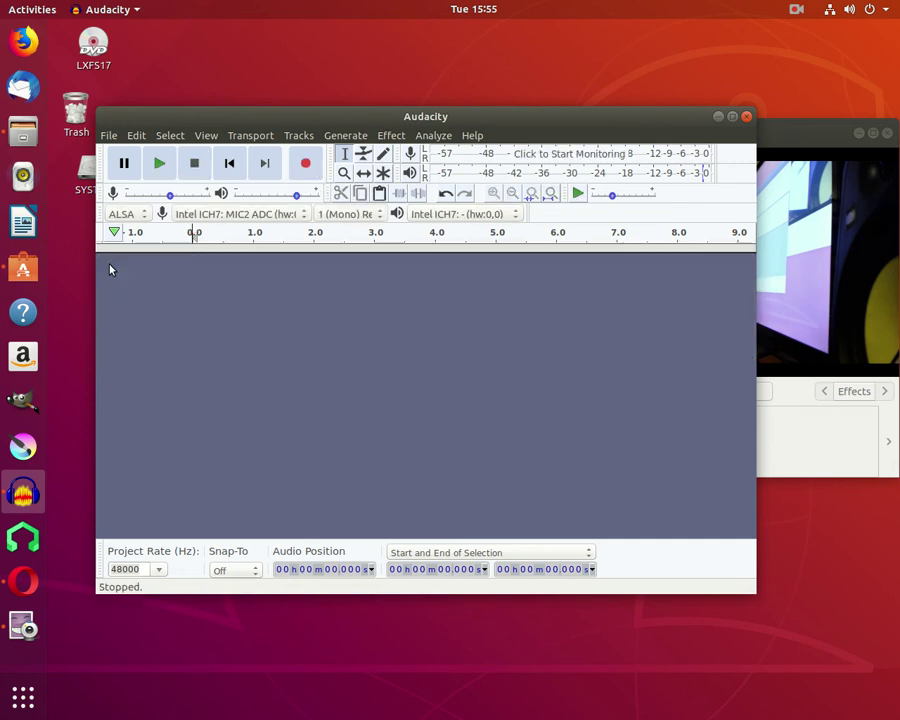
Set the recording device to Intel ICH7: - (hw:0,0): Video:0 and record a mono test clip of about 2 seconds.
left_click(142, 215)
left_click(142, 220)
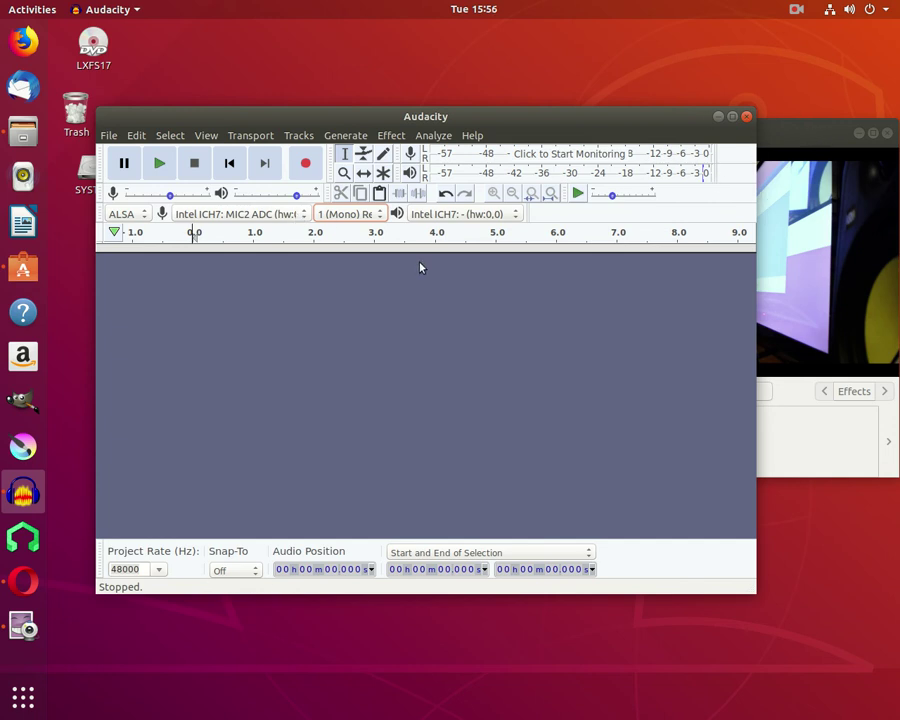
left_click(272, 220)
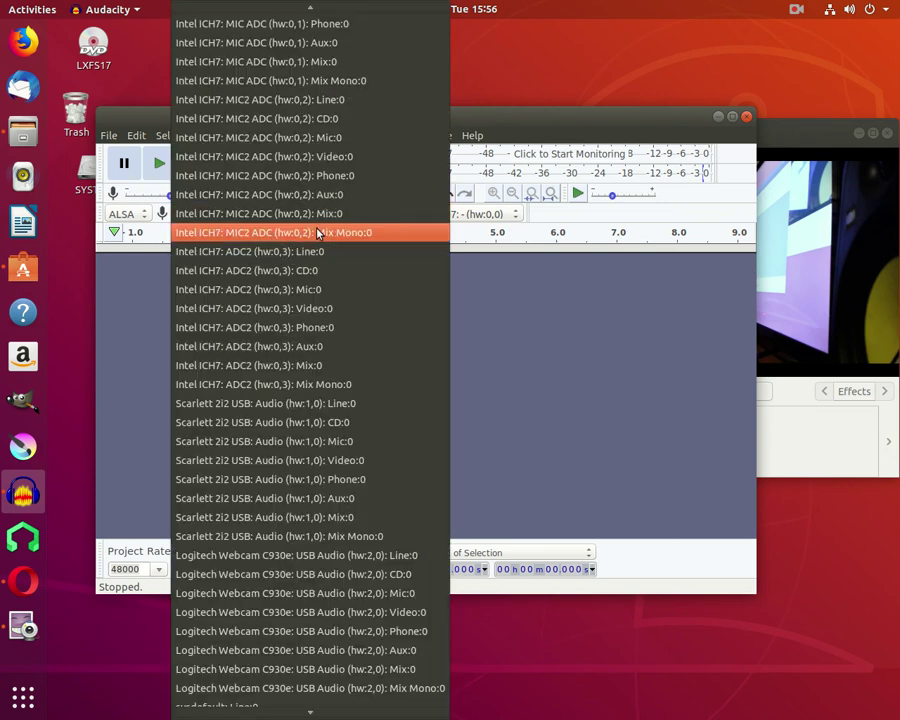
scroll(325, 252, "up", 5)
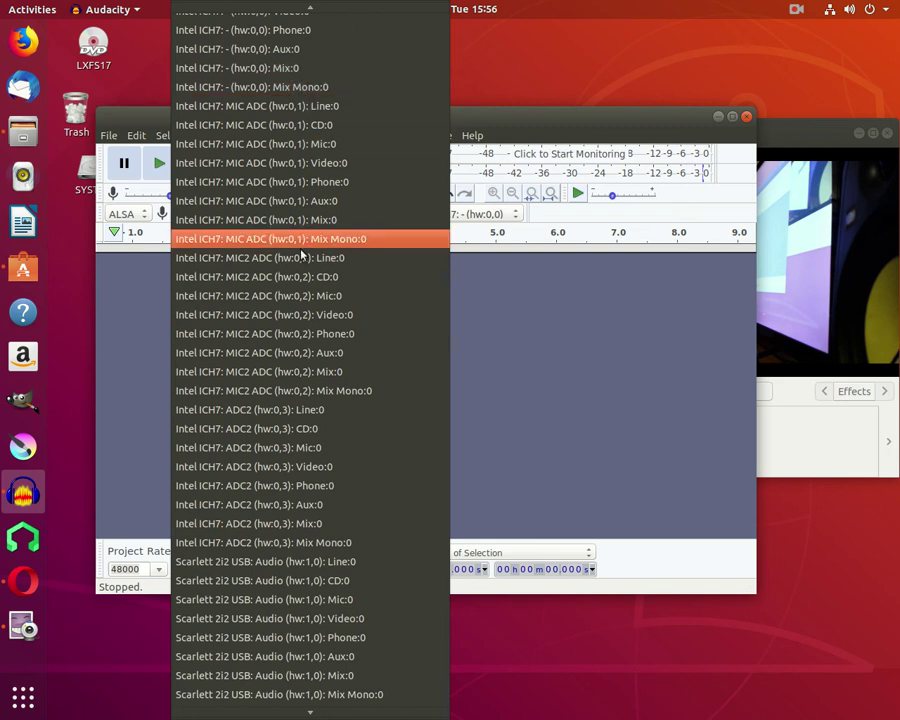
scroll(300, 258, "up", 2)
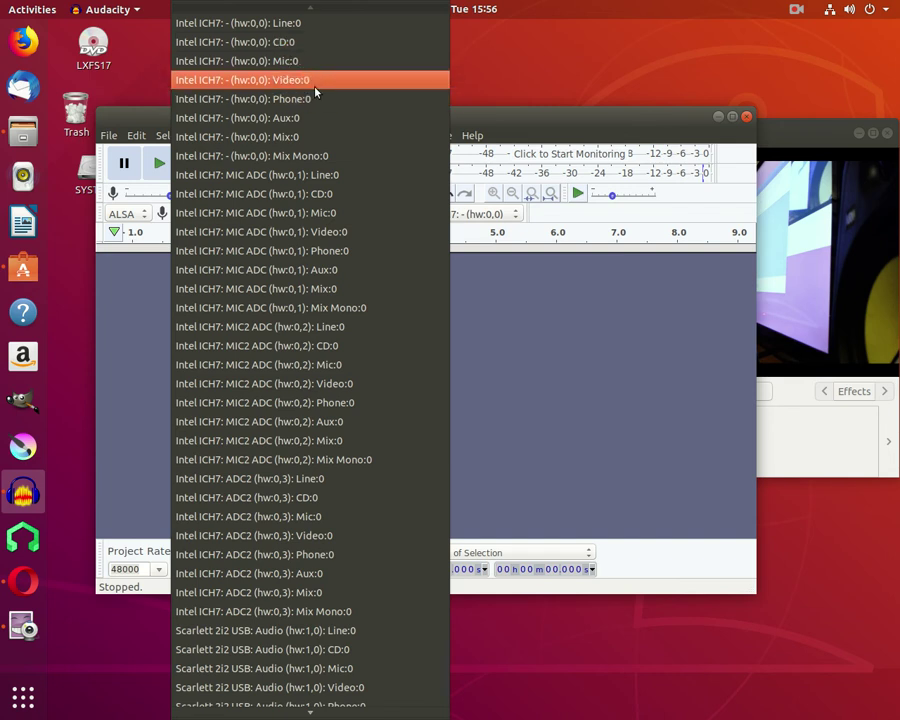
left_click(315, 90)
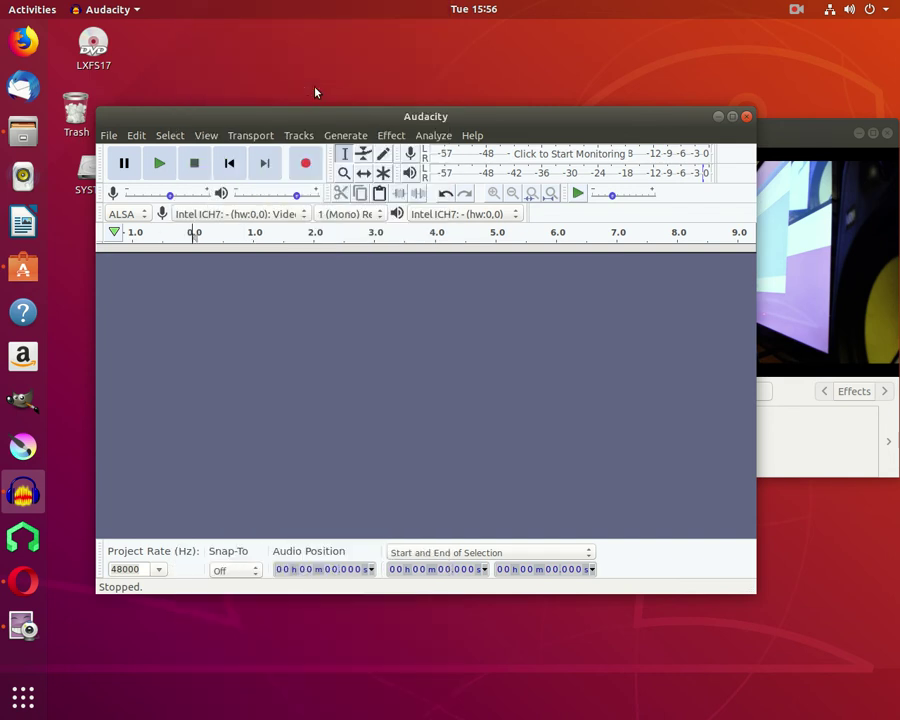
left_click(311, 176)
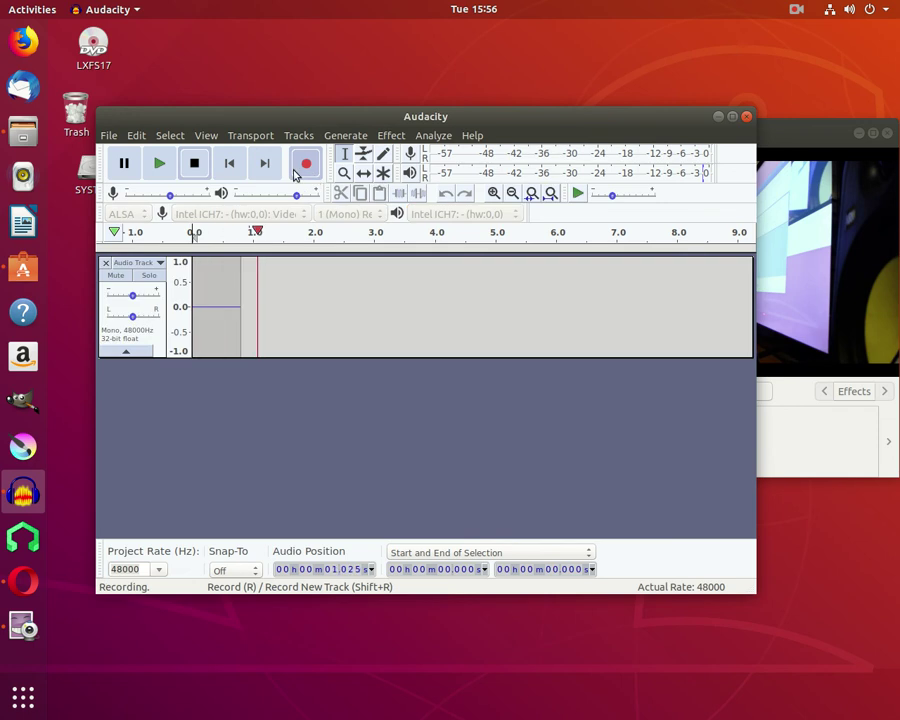
left_click(194, 163)
Switch the recording device to Intel ICH7: - (hw:0,0): Phone:0 and append a short test recording to the same track.
left_click(225, 213)
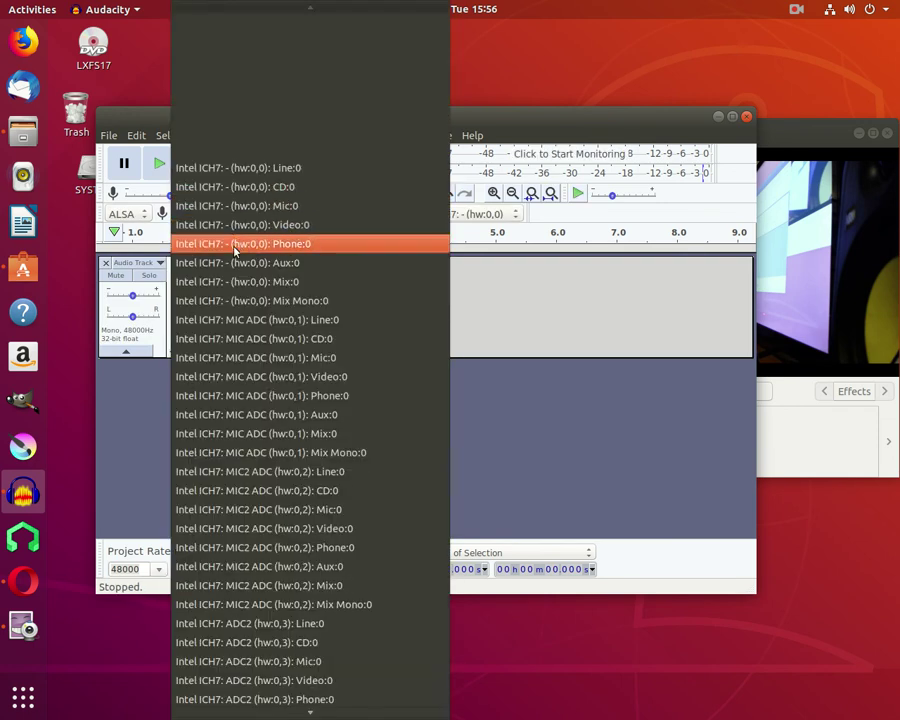
left_click(236, 243)
left_click(305, 170)
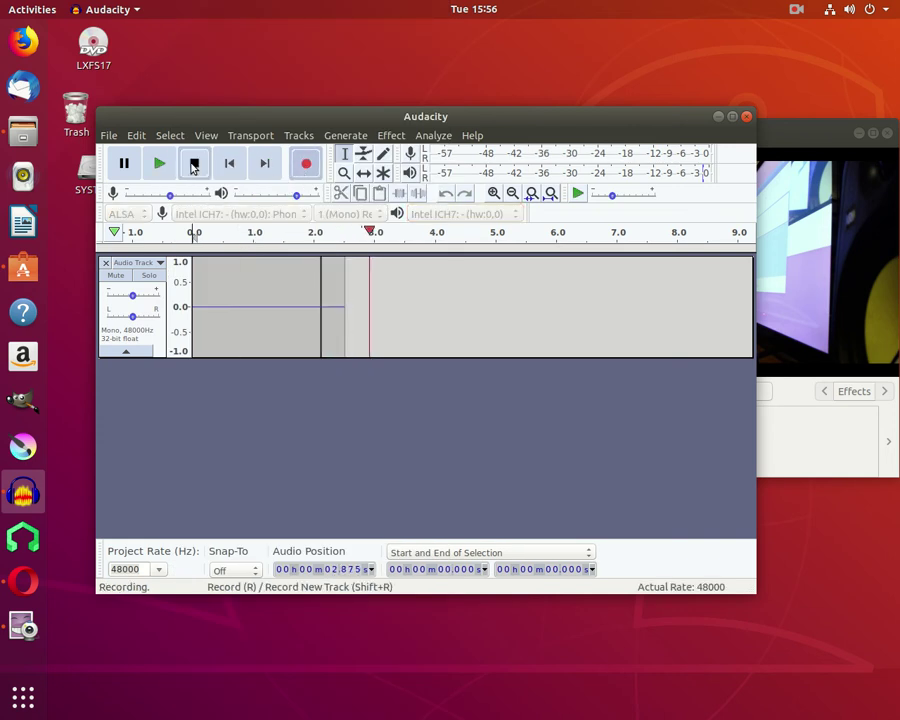
left_click(194, 163)
Switch the recording device to Intel ICH7: - (hw:0,0): Mix:0 and append another short test recording, ending at about 5 seconds.
left_click(258, 214)
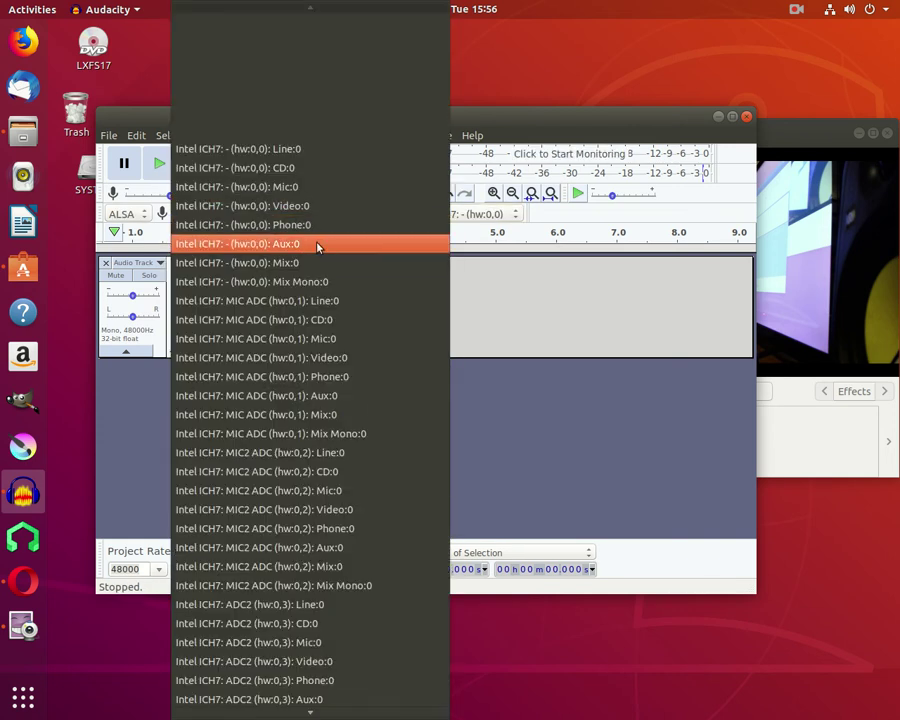
left_click(317, 262)
left_click(309, 170)
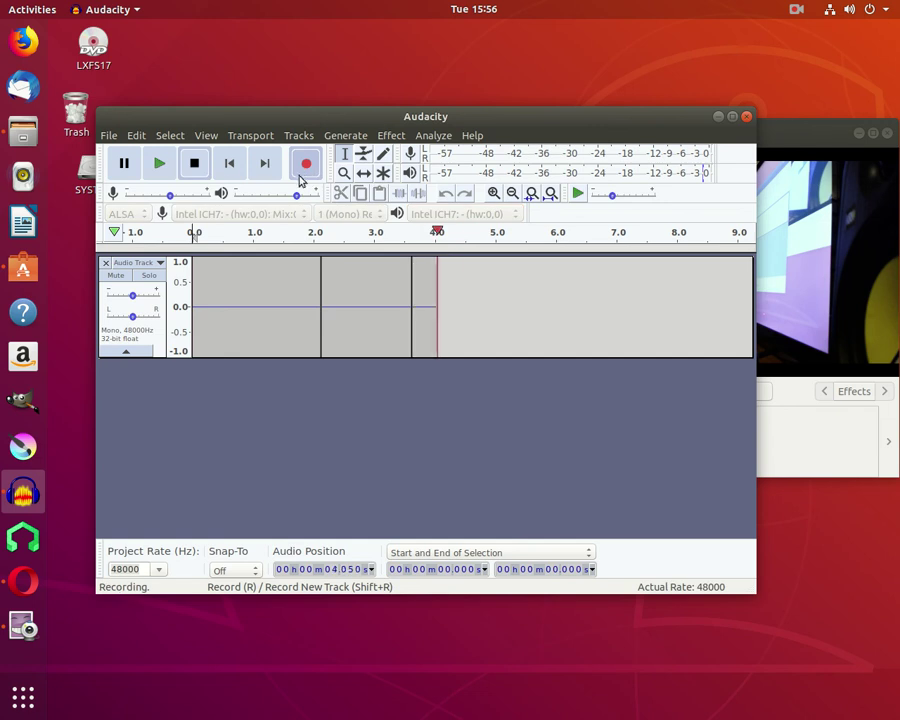
left_click(194, 165)
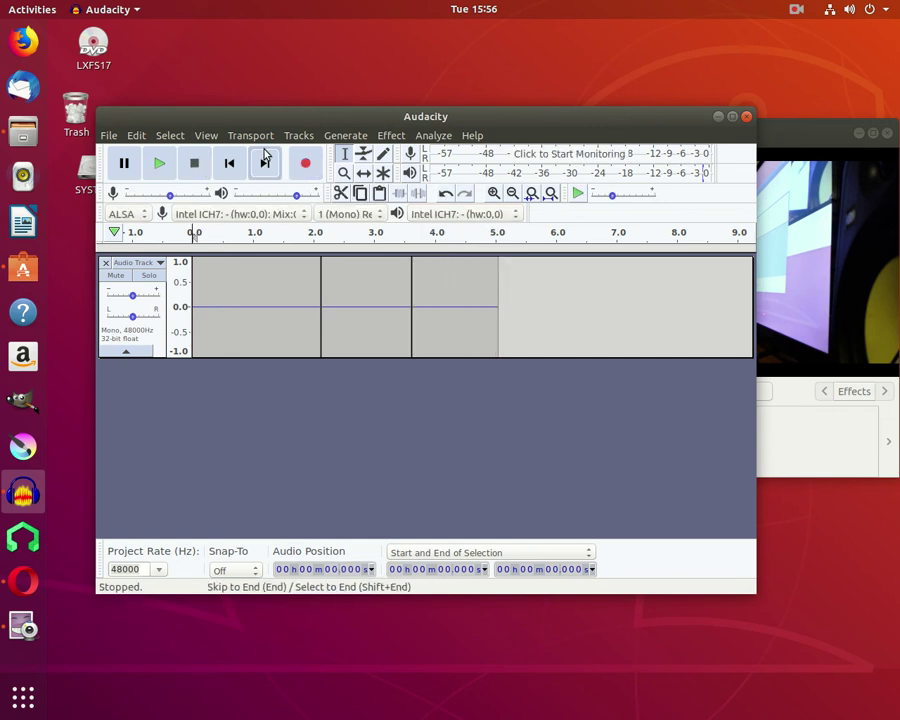
Enable "Always record on a new track" in the recording preferences and apply the change.
left_click(134, 136)
left_click(194, 368)
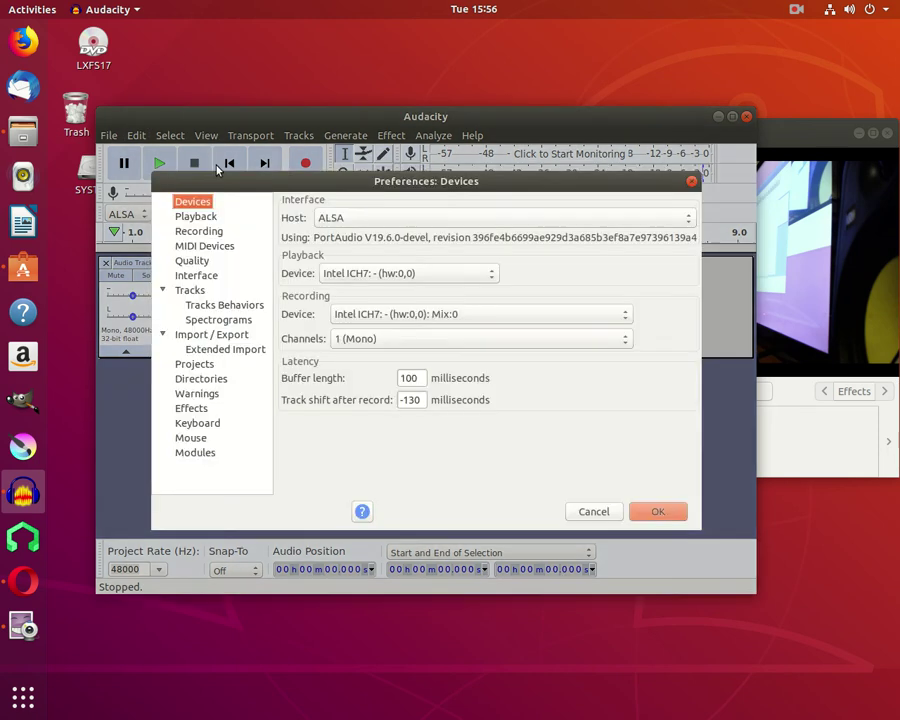
left_click(205, 234)
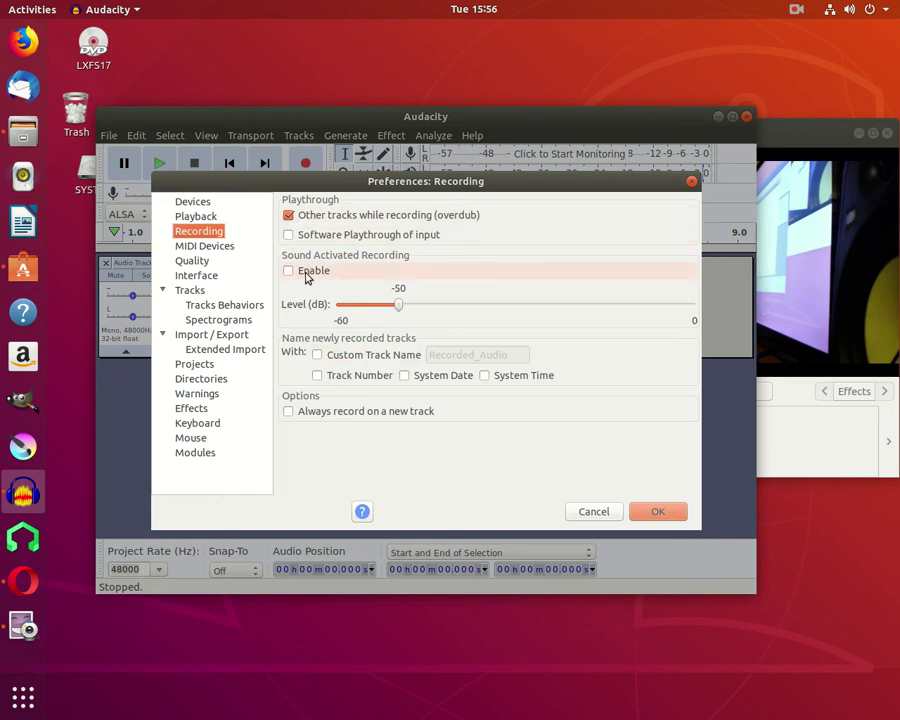
left_click(333, 410)
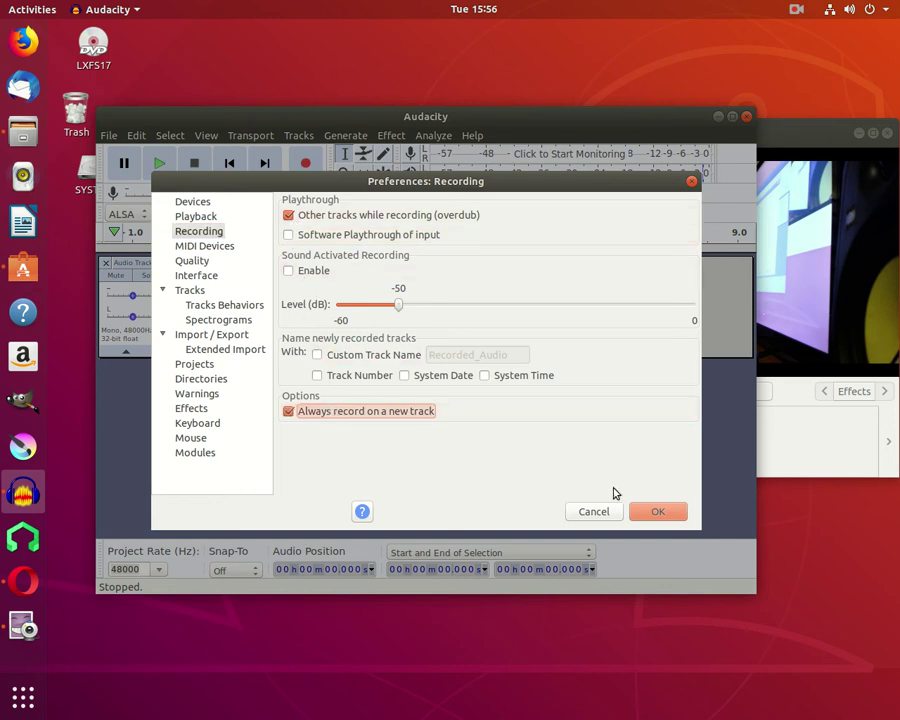
left_click(586, 509)
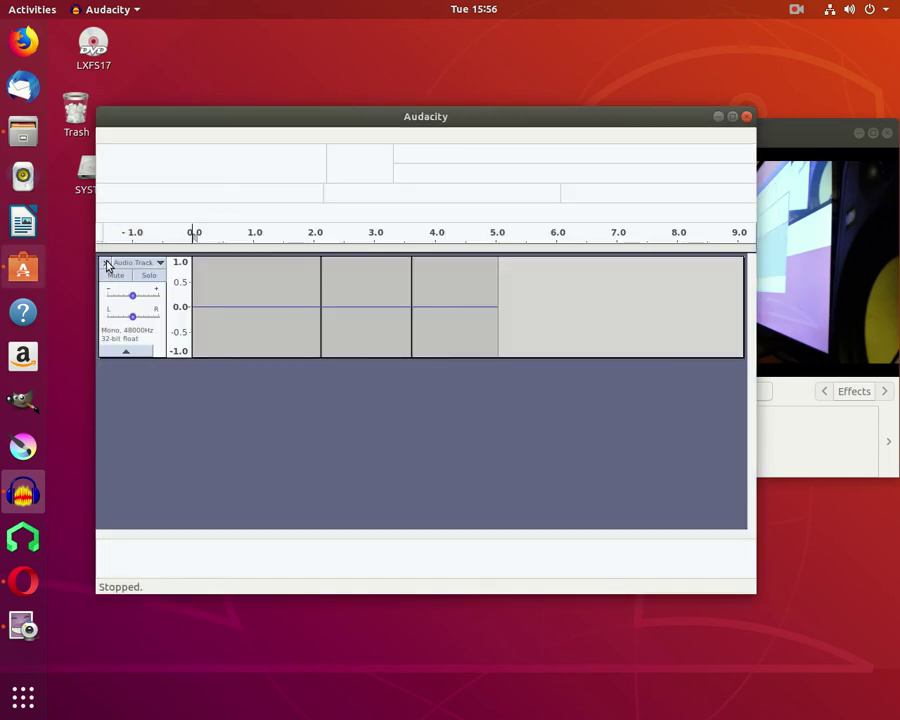
Remove the track with the three test clips and close the Cheese window.
left_click(105, 262)
left_click(247, 218)
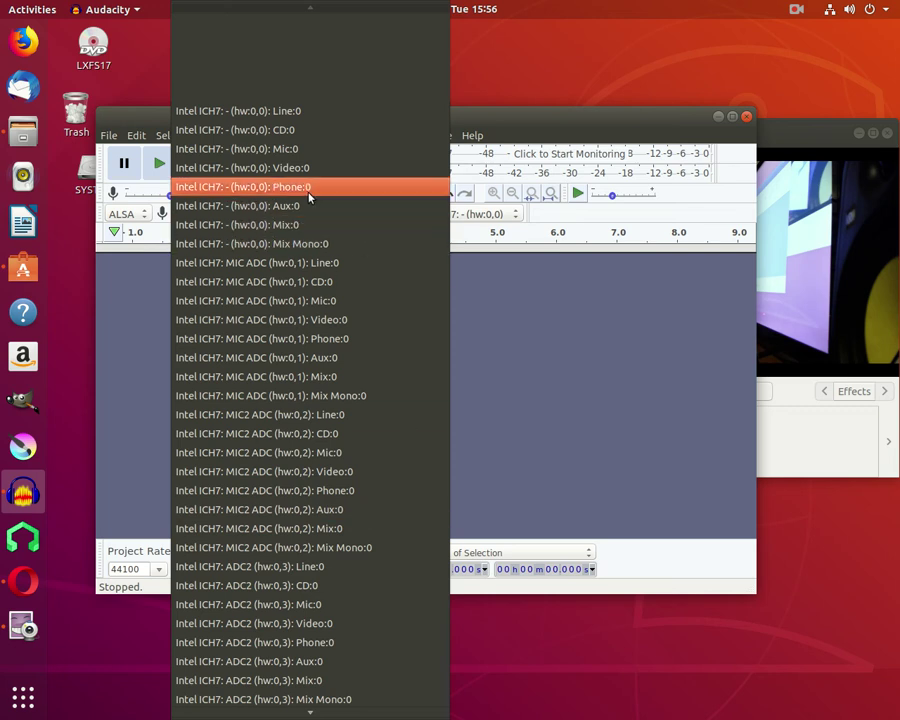
left_click(586, 212)
left_click(856, 150)
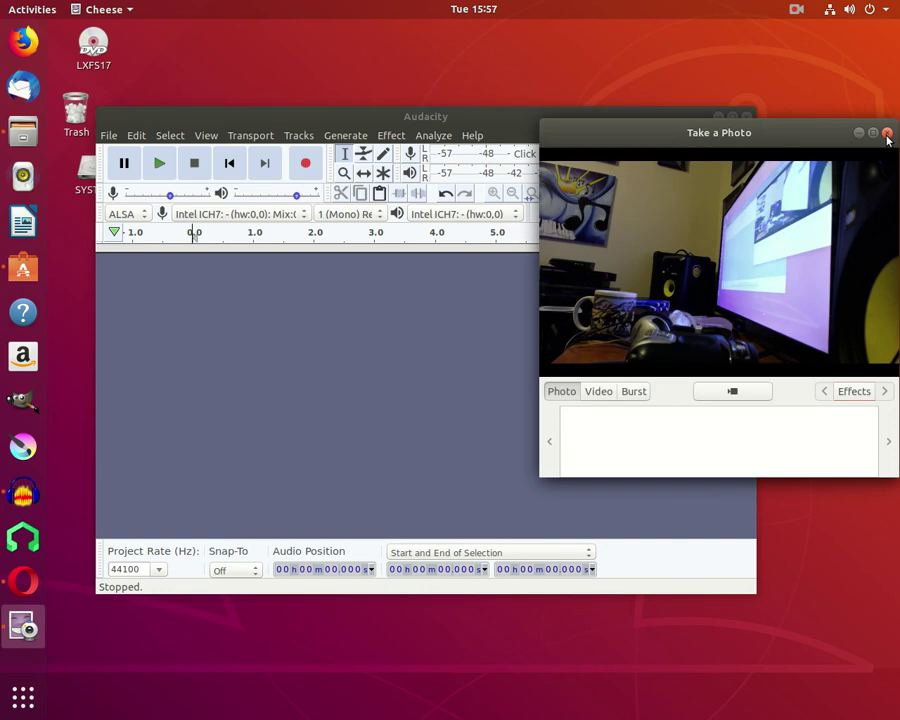
left_click(886, 135)
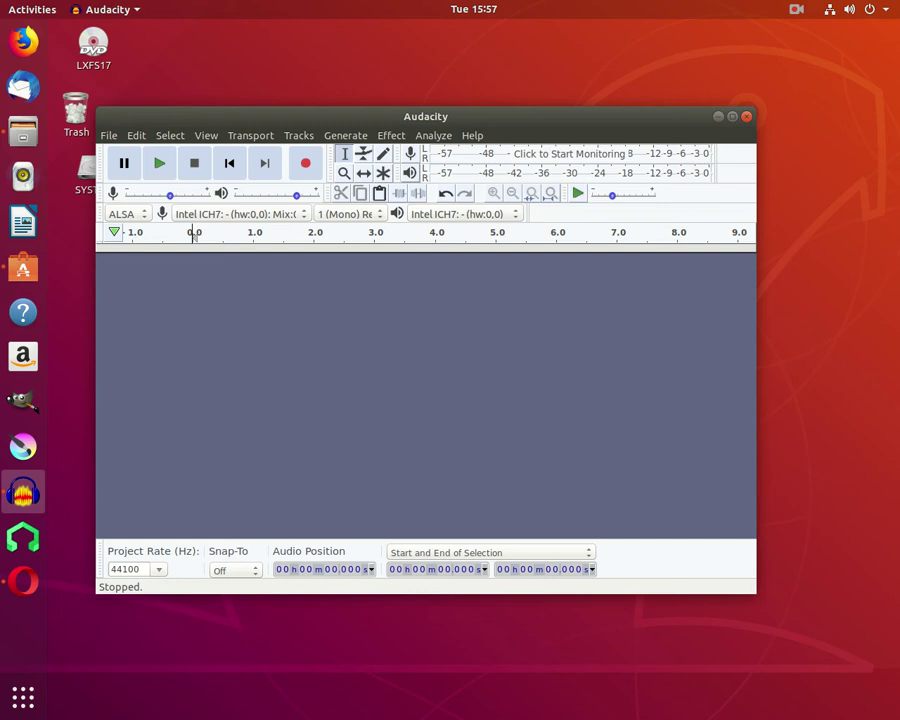
Set the recording device to Scarlett 2i2 USB: Audio (hw:1,0): Mix Mono:0, wait for Audacity to respond, and try to record a test clip.
left_click(238, 214)
scroll(348, 507, "down", 5)
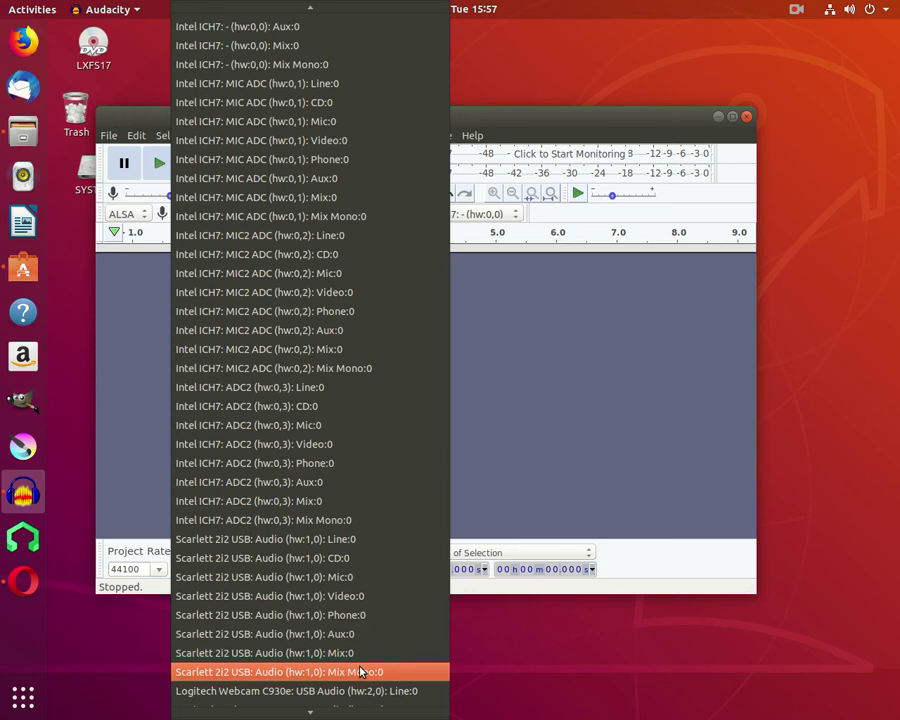
left_click(358, 672)
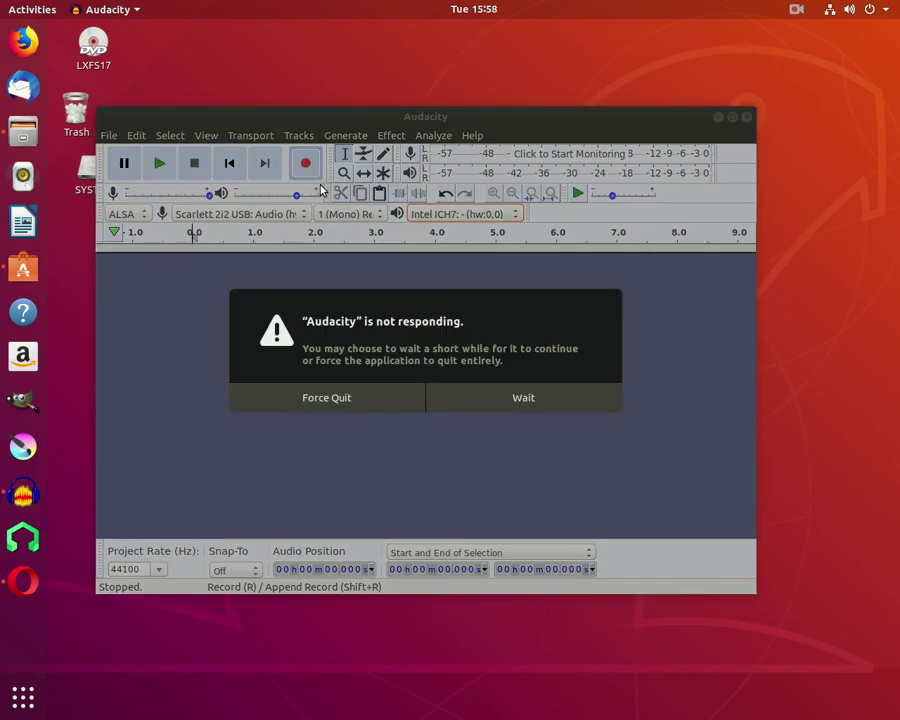
left_click(470, 396)
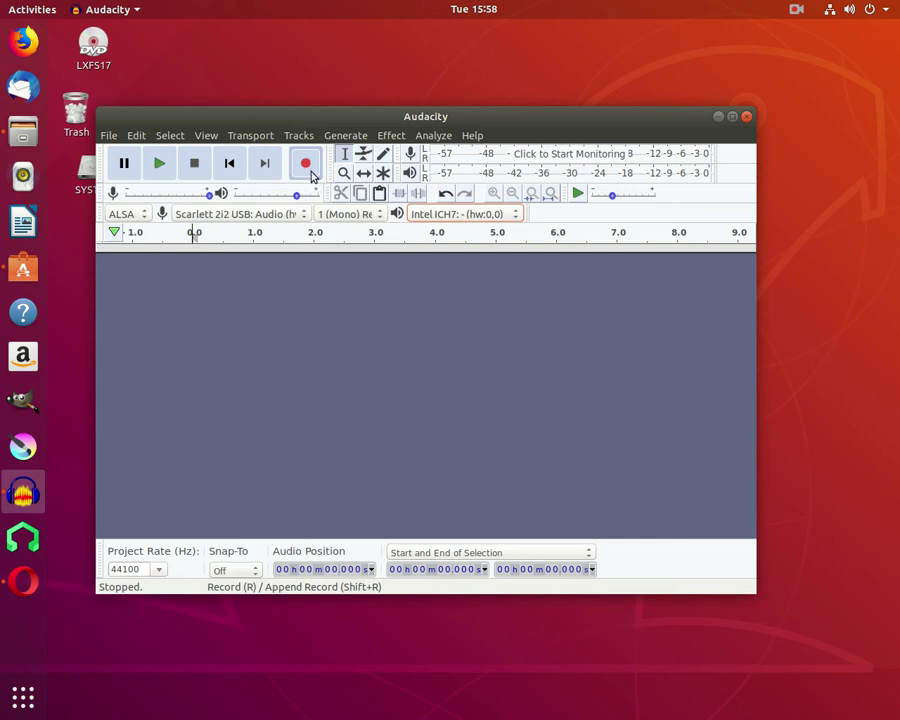
left_click(311, 174)
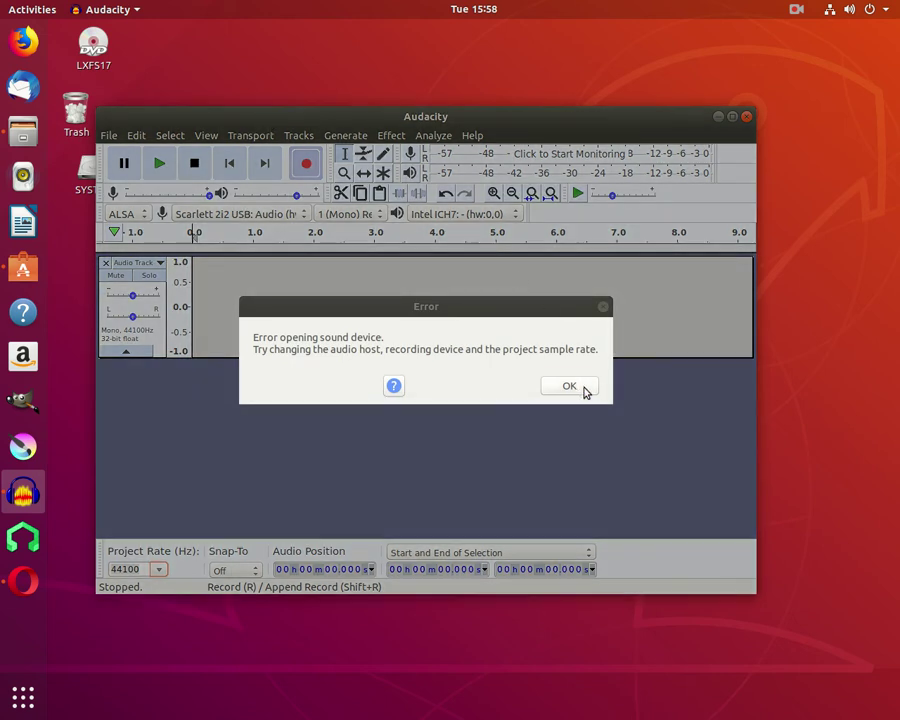
Dismiss the sound device error and close Audacity without saving the project.
left_click(585, 389)
left_click(745, 117)
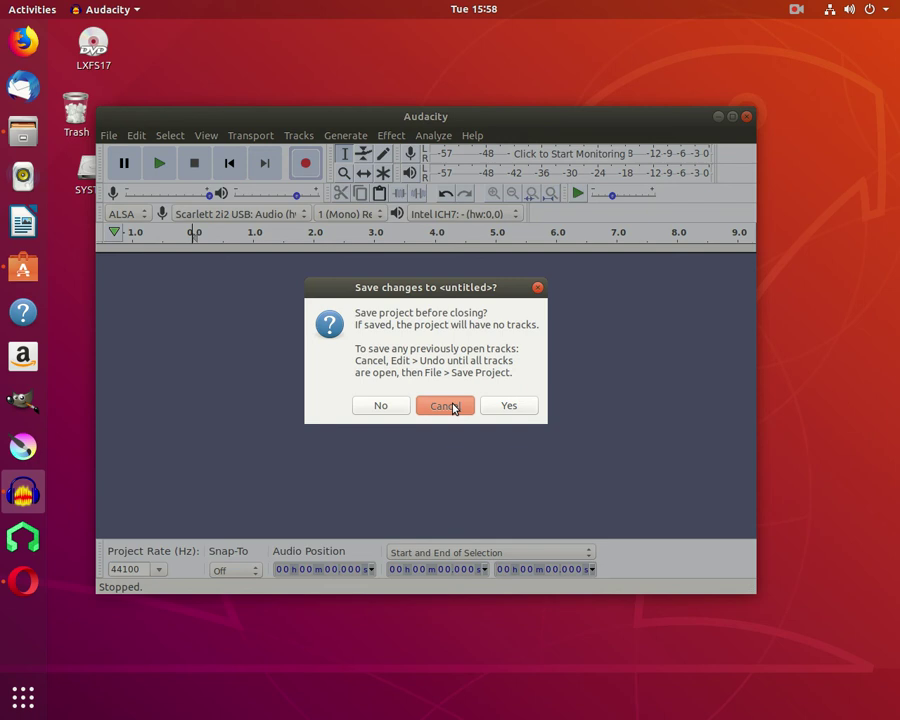
left_click(381, 408)
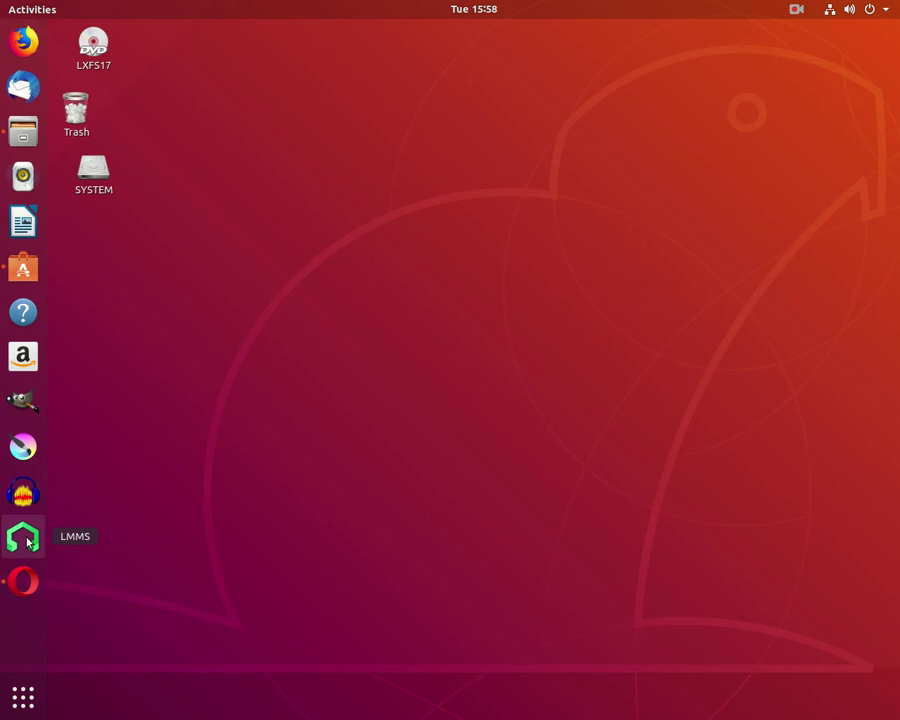
Launch Krita, close its welcome window and minimize the main window.
left_click(30, 450)
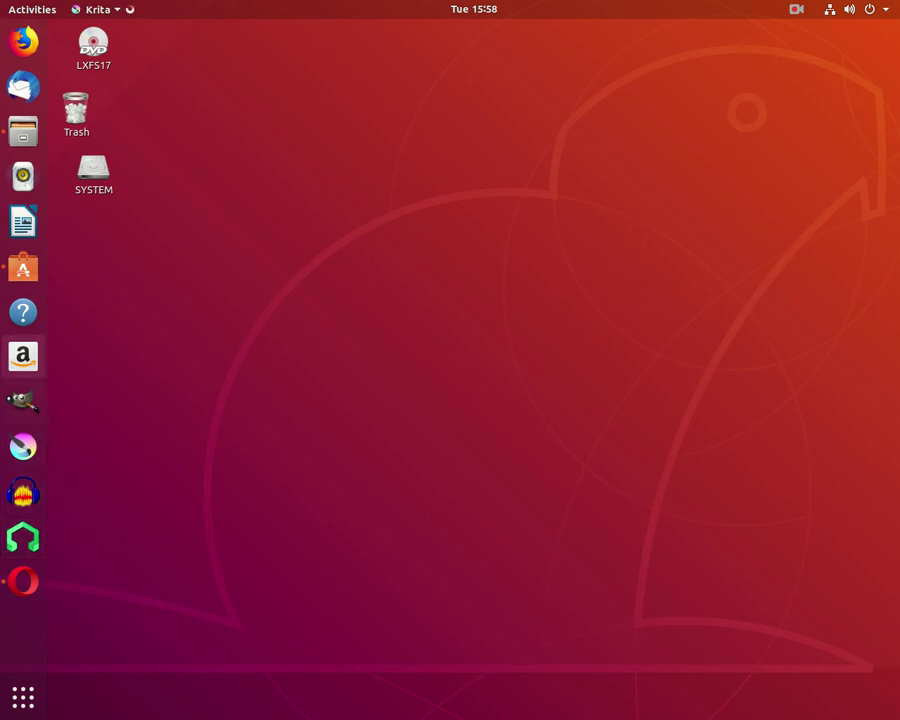
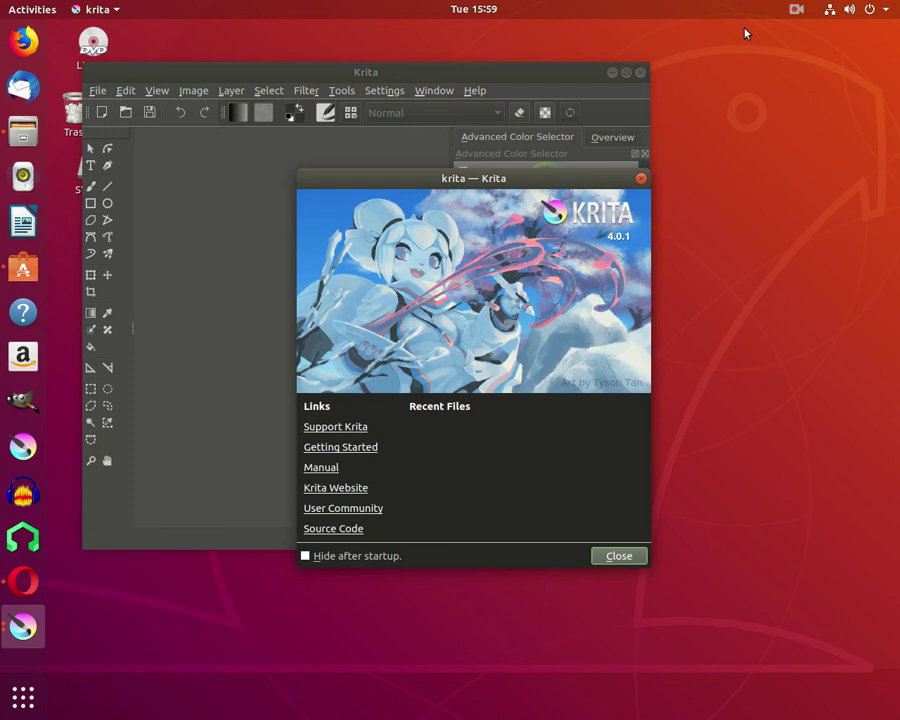
left_click(641, 179)
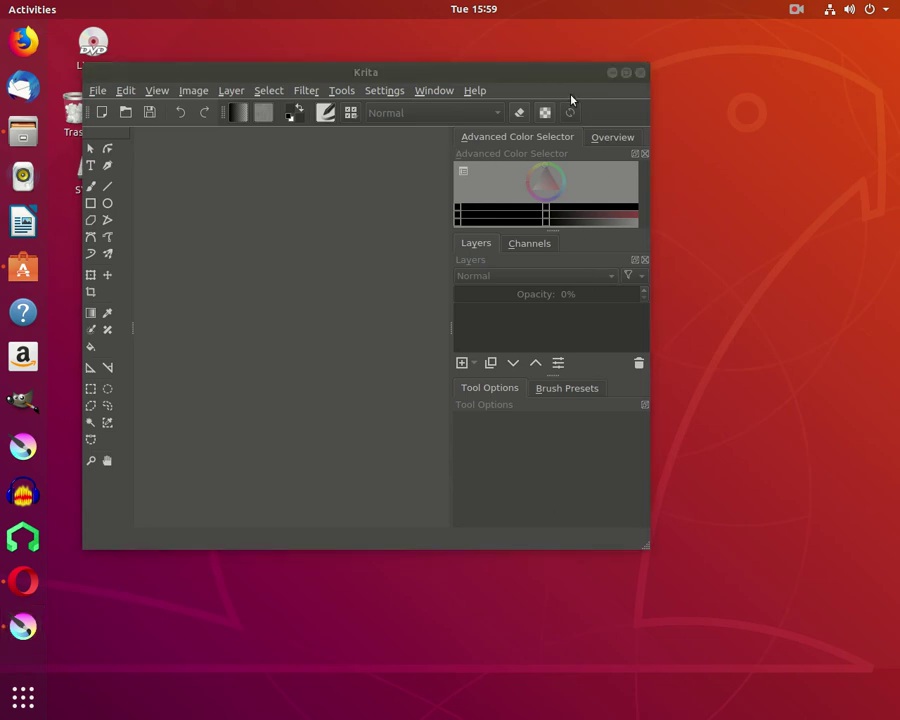
left_click(612, 73)
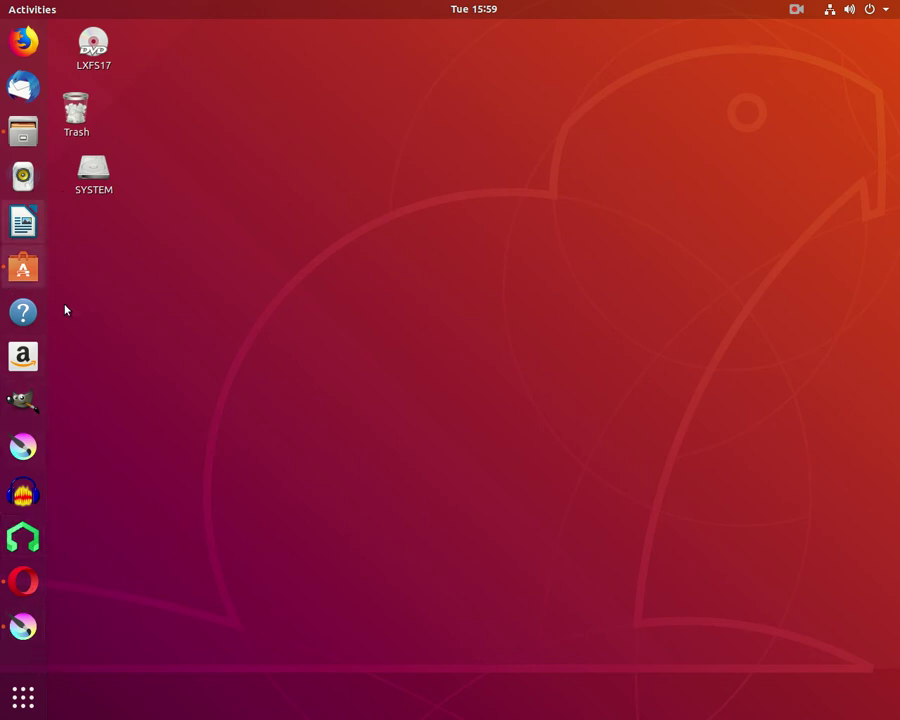
Browse all pages of installed applications and launch Cheese.
key("super+a")
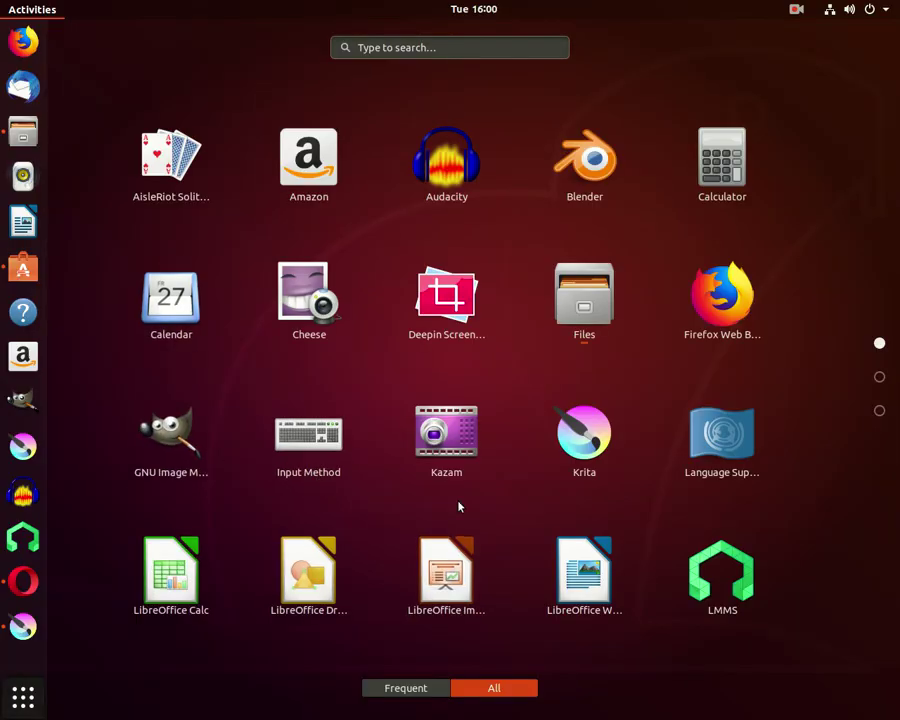
scroll(459, 507, "down", 2)
scroll(296, 338, "up", 1)
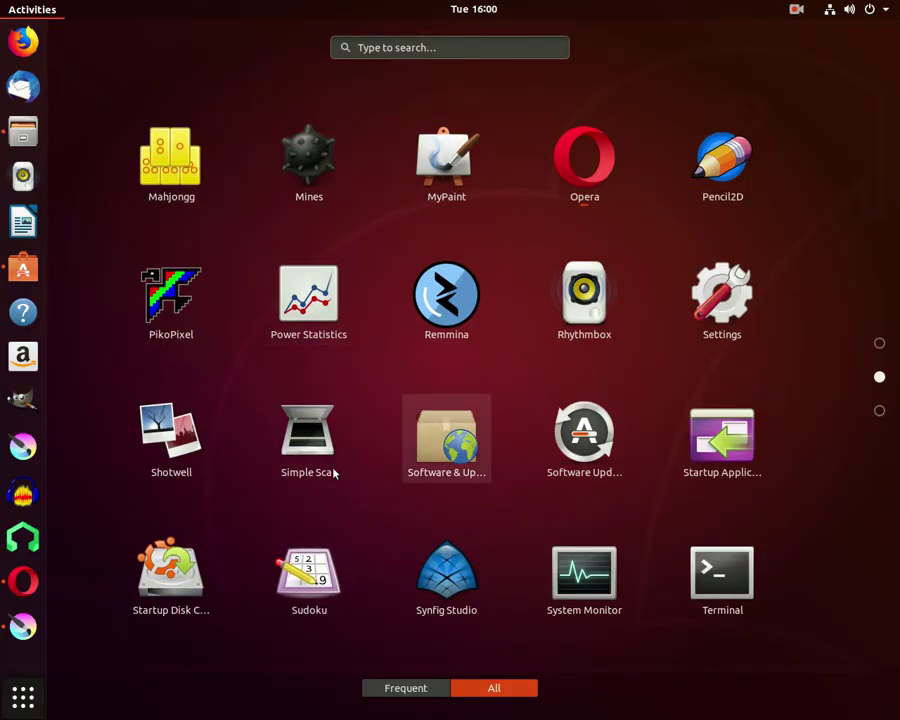
scroll(502, 373, "up", 1)
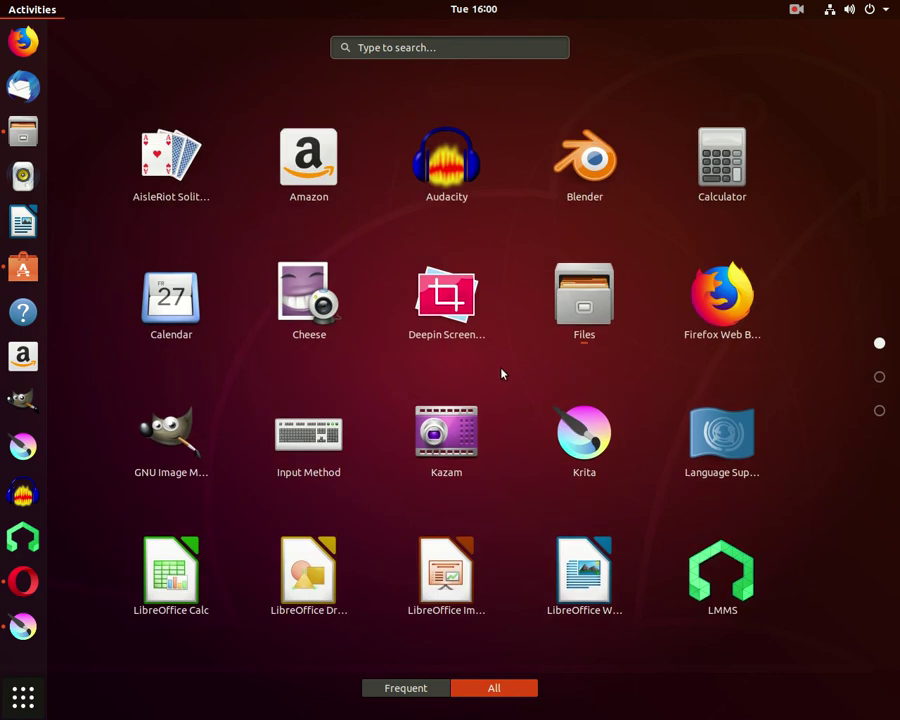
scroll(362, 467, "down", 2)
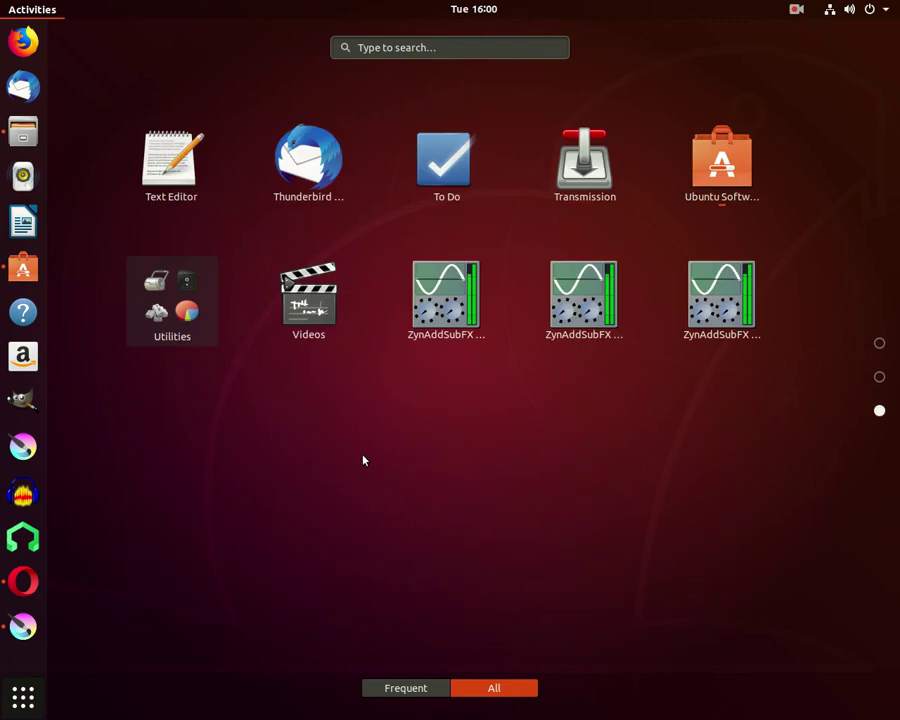
scroll(252, 350, "up", 2)
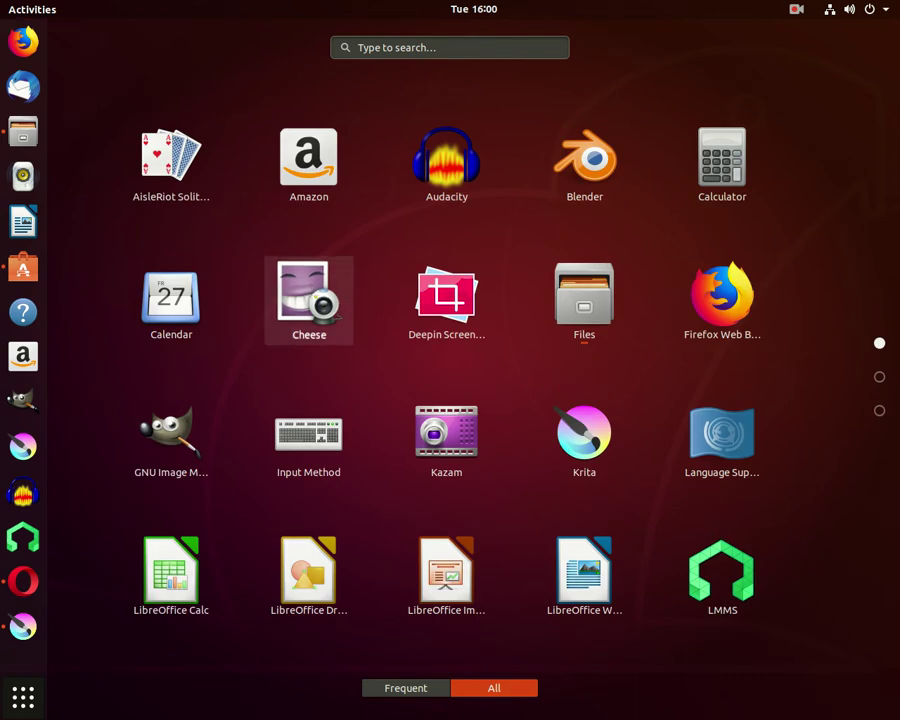
left_click(309, 295)
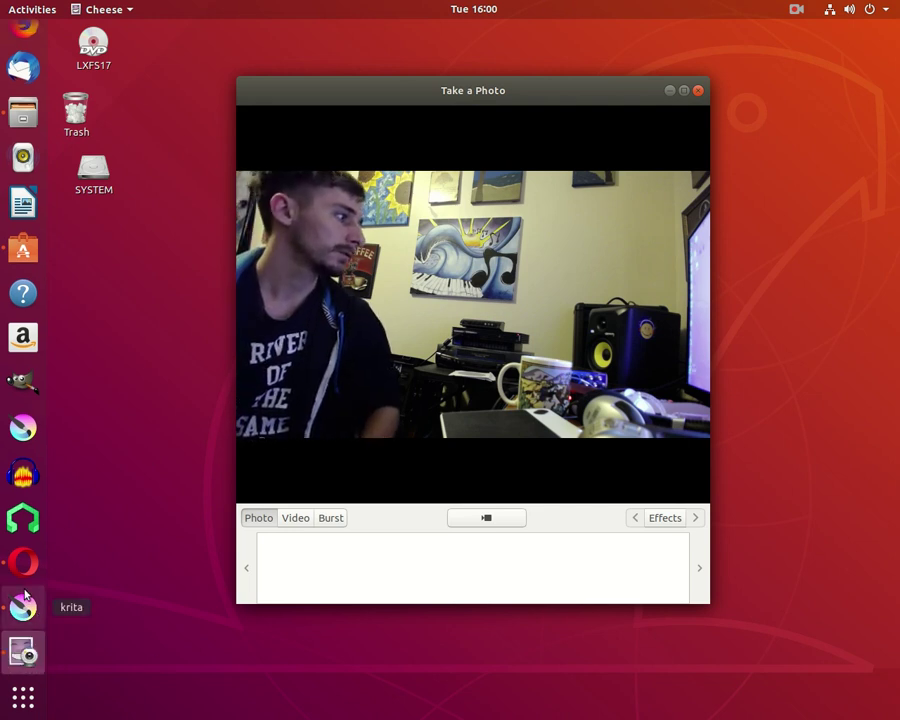
Switch to Krita, create a new 1600 x 1200 px custom document and set the brush color to black.
left_click(28, 608)
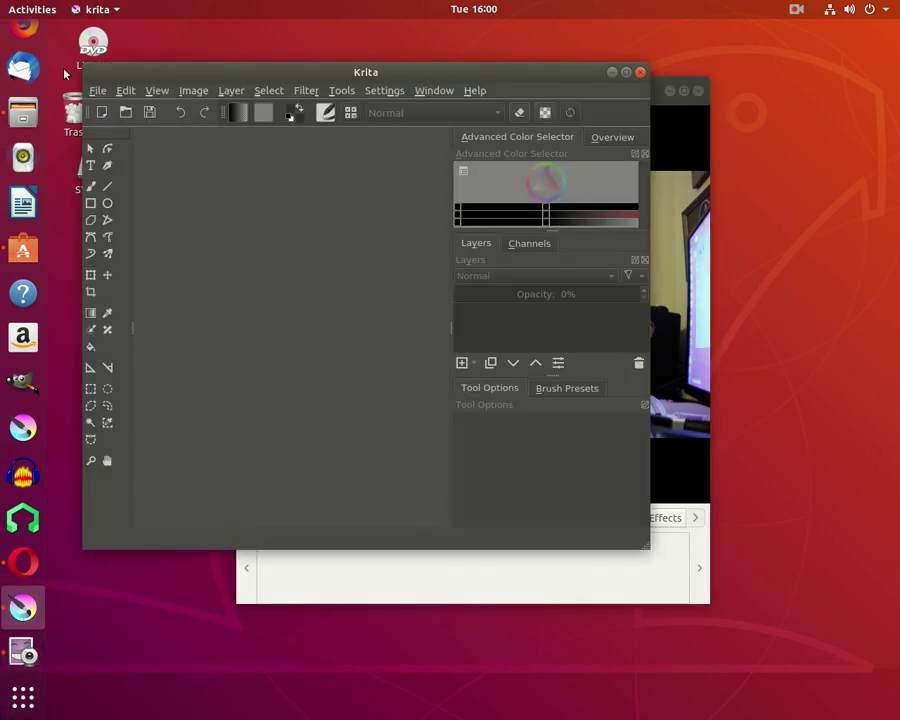
left_click(103, 92)
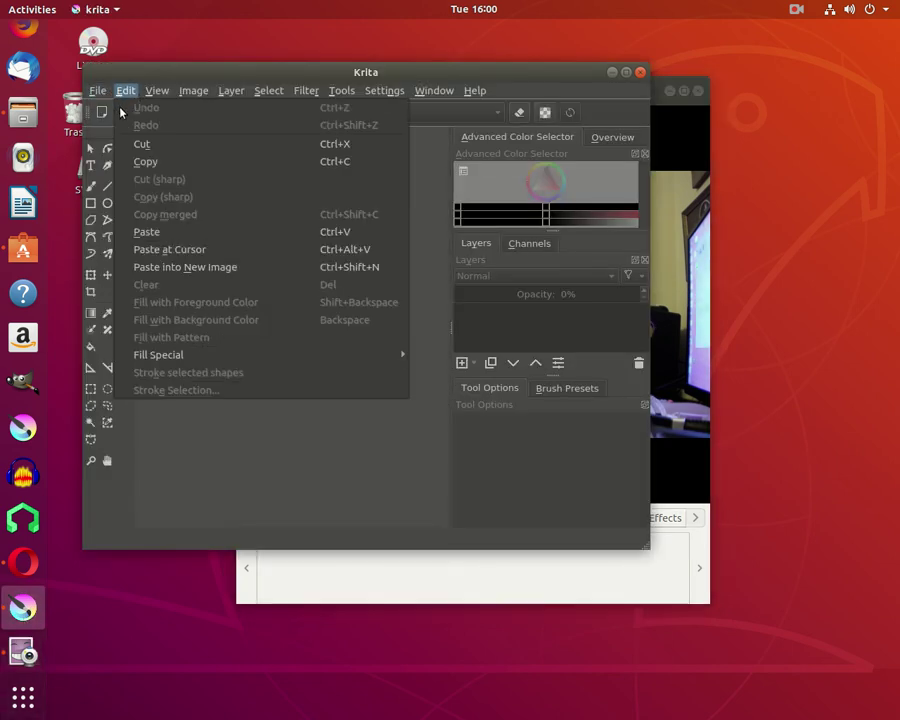
left_click(113, 108)
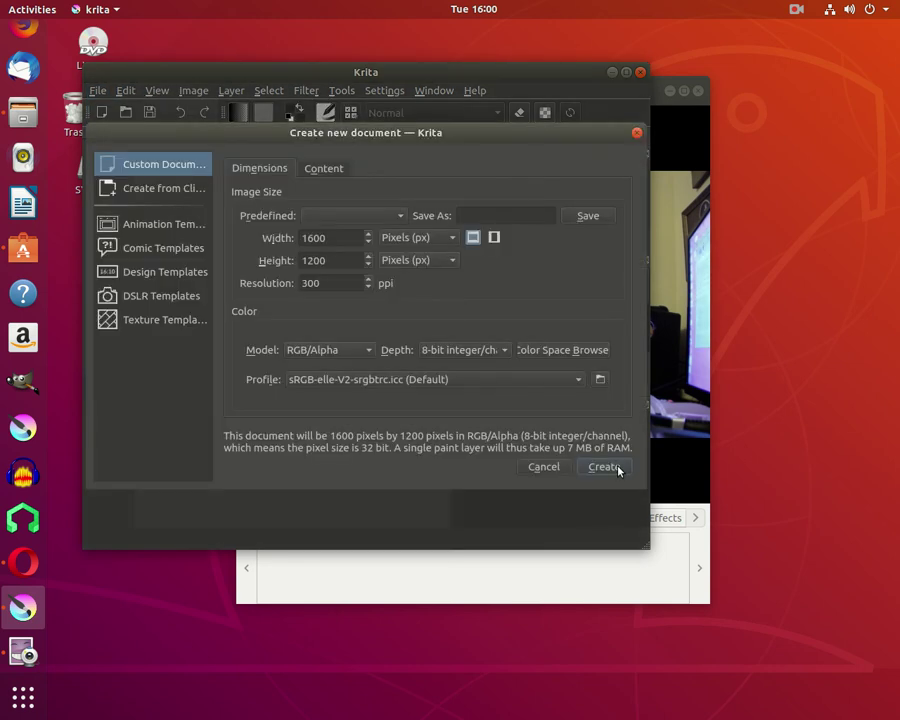
key("Return")
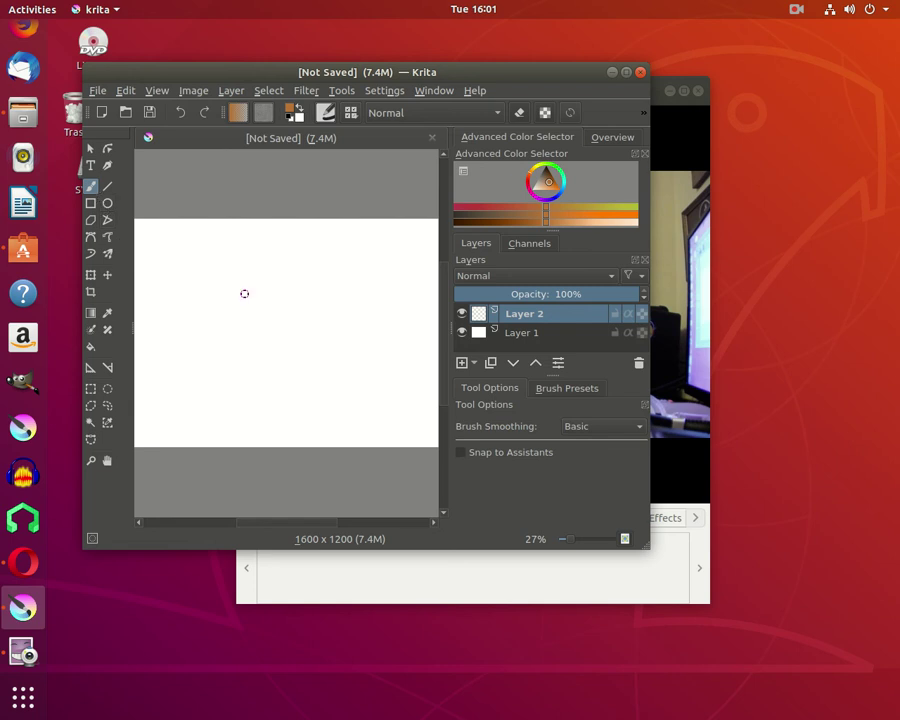
left_click(547, 170)
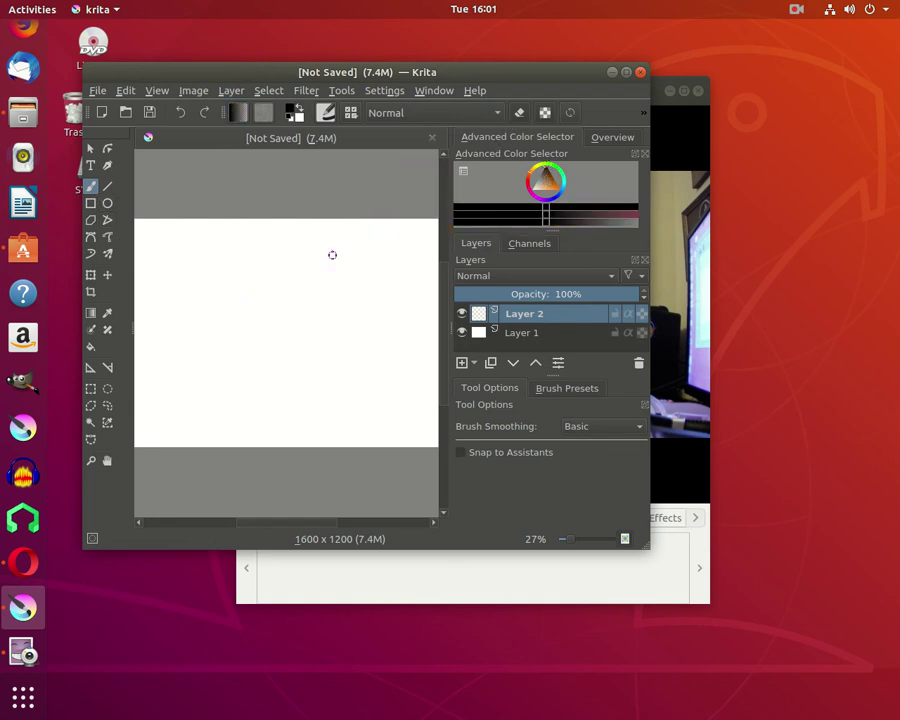
Paint a black test squiggle in the middle of the canvas on Layer 2 and undo it.
left_click_drag(310, 277, 257, 380)
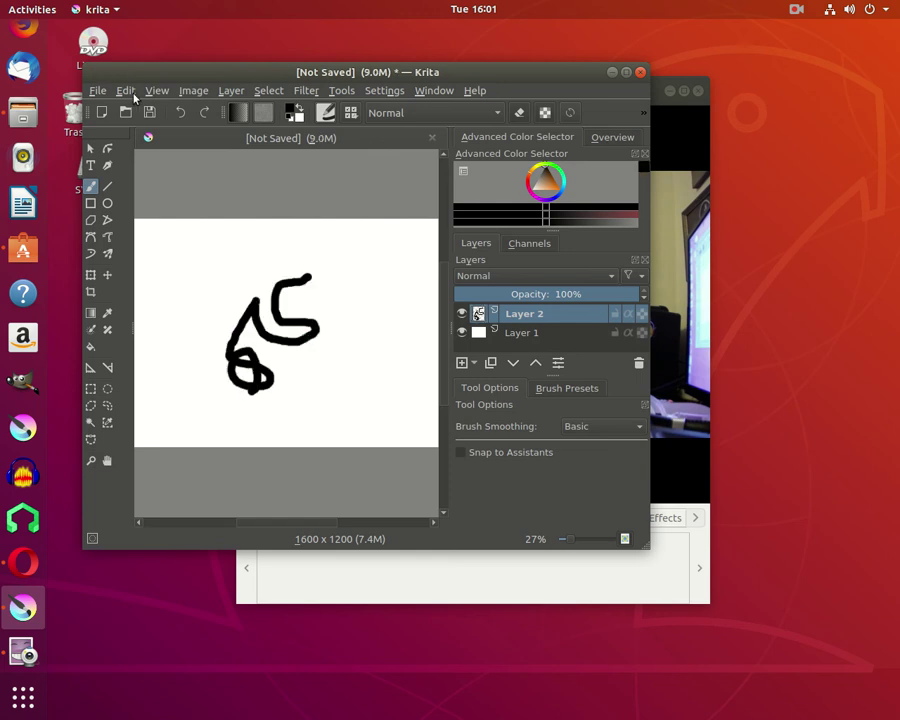
left_click(126, 90)
left_click(140, 108)
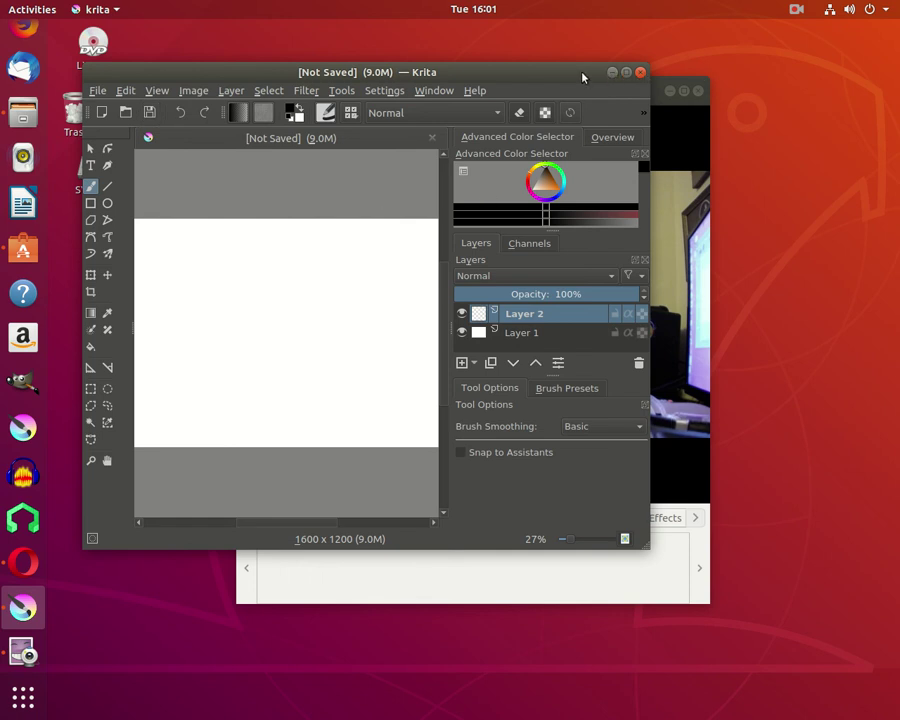
Arrange the Krita and Cheese windows side by side so that the canvas and the webcam view are both visible.
left_click_drag(567, 78, 448, 104)
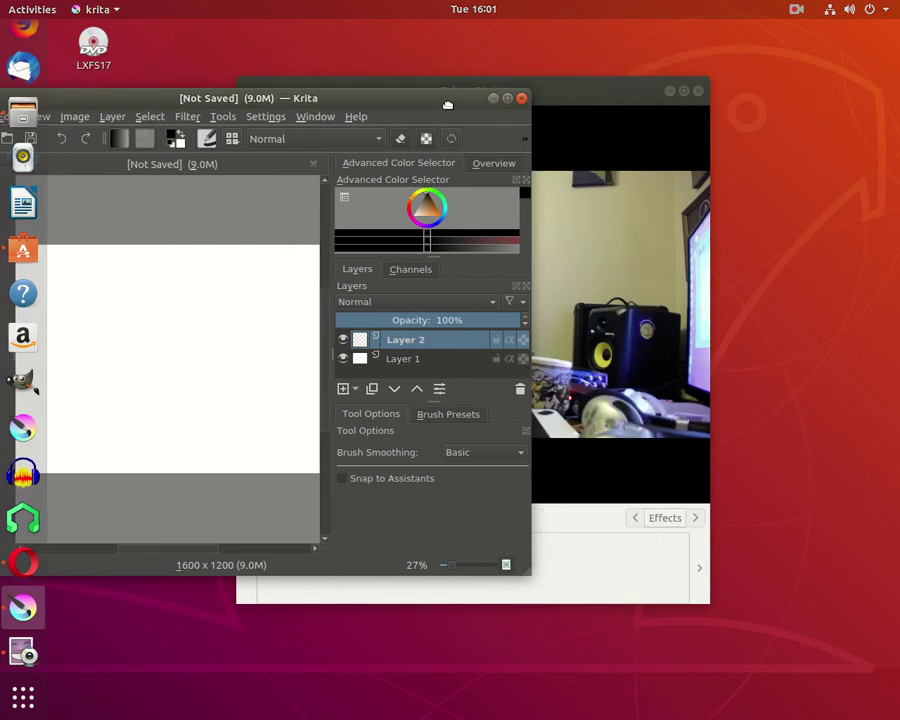
left_click(613, 90)
left_click_drag(466, 90, 665, 91)
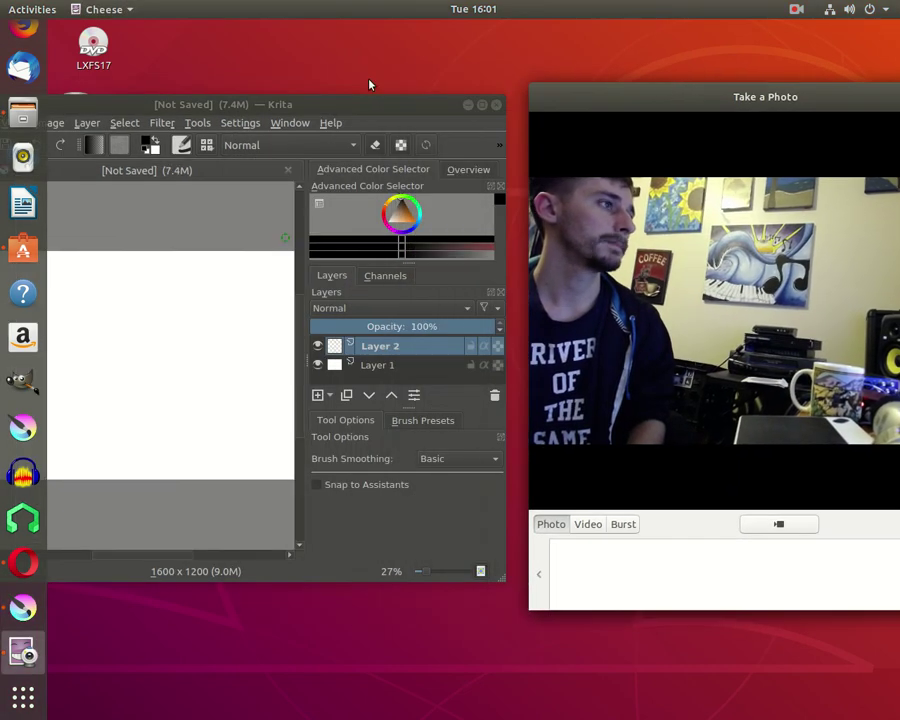
left_click_drag(387, 108, 452, 112)
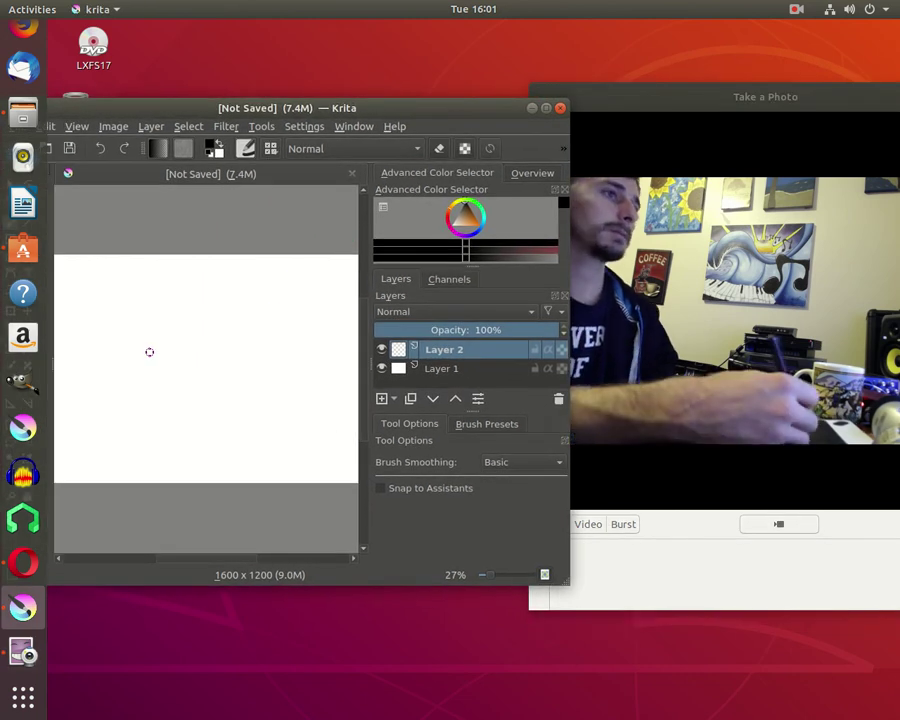
Paint a black cartoon face with eyes, nose, smile, spiky hair and a collar on Layer 2, framed by wavy background lines.
mouse_move(165, 297)
left_mouse_down()
mouse_move(193, 296)
mouse_move(181, 292)
mouse_move(165, 316)
mouse_move(196, 292)
mouse_move(235, 283)
mouse_move(271, 338)
mouse_move(167, 331)
mouse_move(163, 312)
mouse_move(228, 323)
mouse_move(195, 322)
left_mouse_up()
mouse_move(230, 316)
left_mouse_down()
mouse_move(228, 346)
mouse_move(213, 356)
left_mouse_up()
left_click_drag(190, 372, 236, 378)
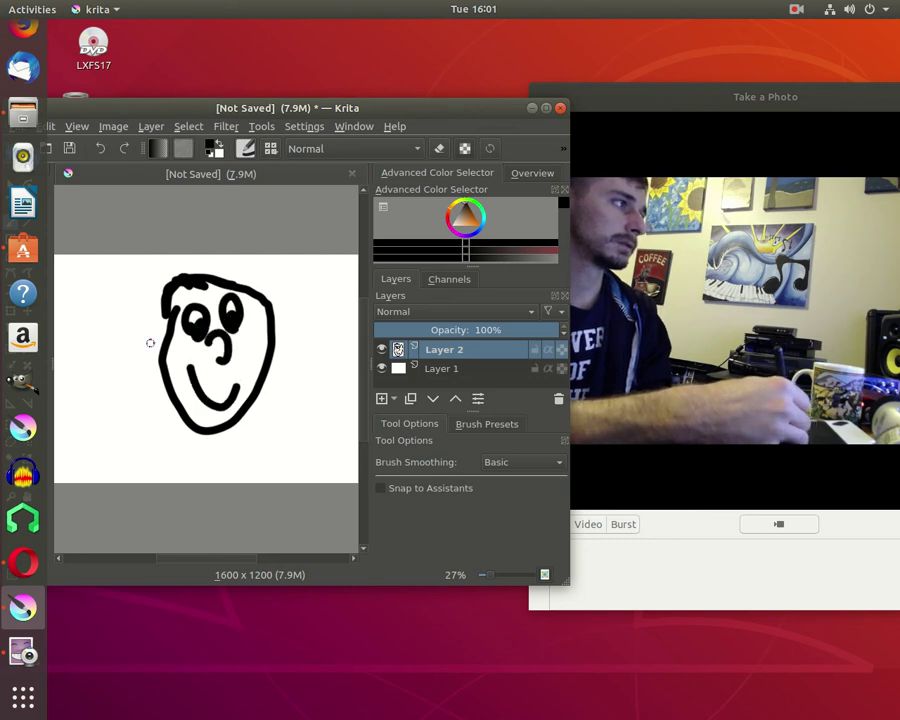
mouse_move(120, 350)
left_mouse_down()
mouse_move(160, 262)
mouse_move(209, 255)
mouse_move(270, 320)
left_mouse_up()
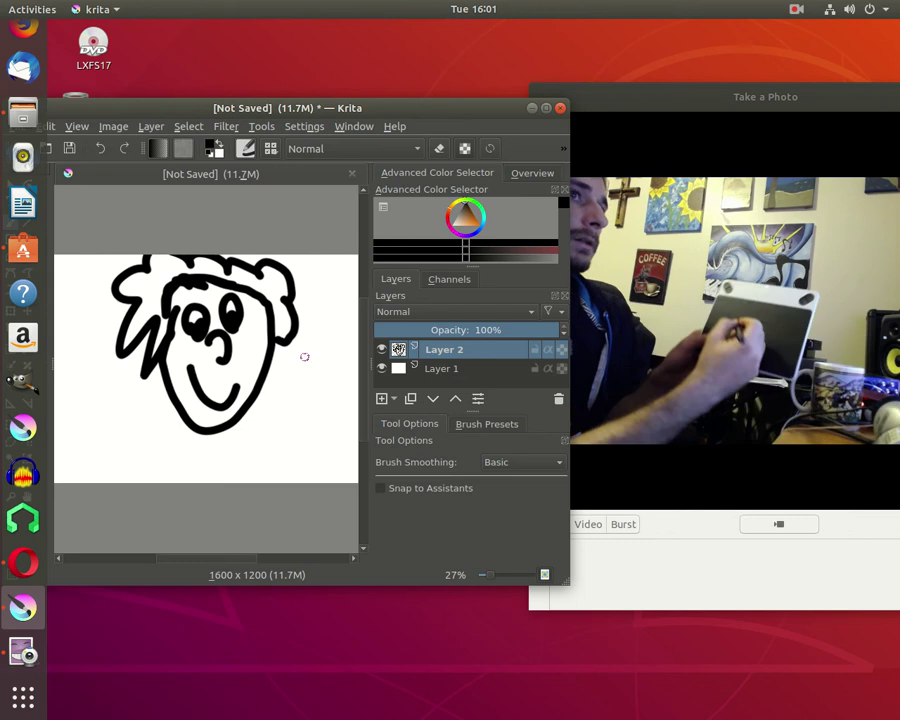
mouse_move(131, 405)
left_mouse_down()
mouse_move(135, 446)
mouse_move(221, 458)
mouse_move(278, 414)
left_mouse_up()
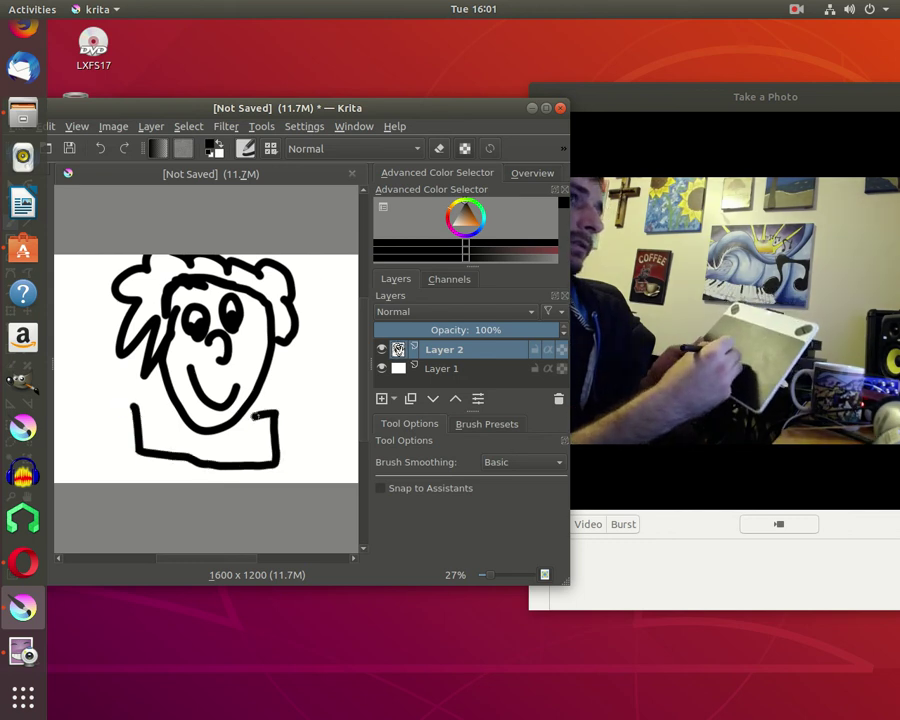
mouse_move(138, 408)
left_mouse_down()
mouse_move(180, 440)
mouse_move(275, 413)
left_mouse_up()
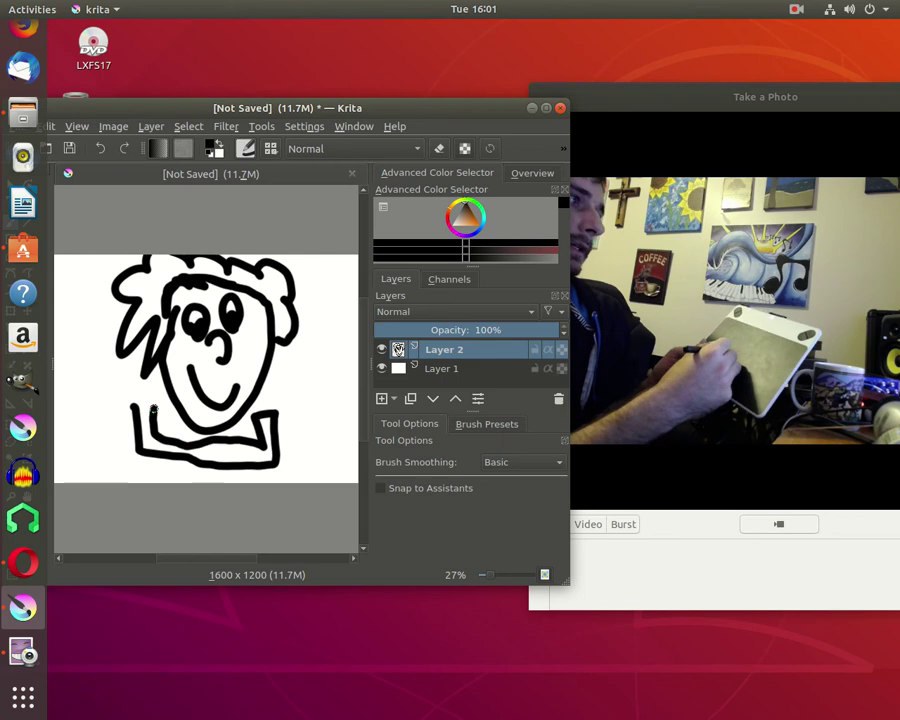
mouse_move(96, 260)
left_mouse_down()
mouse_move(98, 472)
mouse_move(270, 480)
left_mouse_up()
mouse_move(335, 477)
left_mouse_down()
mouse_move(340, 370)
mouse_move(323, 278)
mouse_move(312, 380)
mouse_move(280, 440)
left_mouse_up()
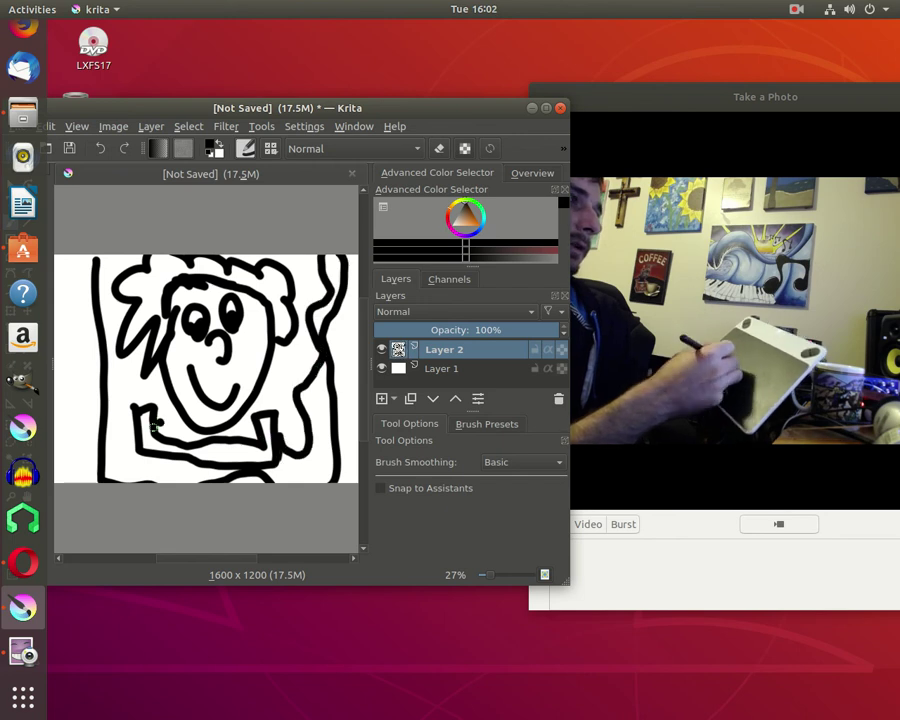
mouse_move(155, 425)
left_mouse_down()
mouse_move(124, 405)
mouse_move(120, 262)
left_mouse_up()
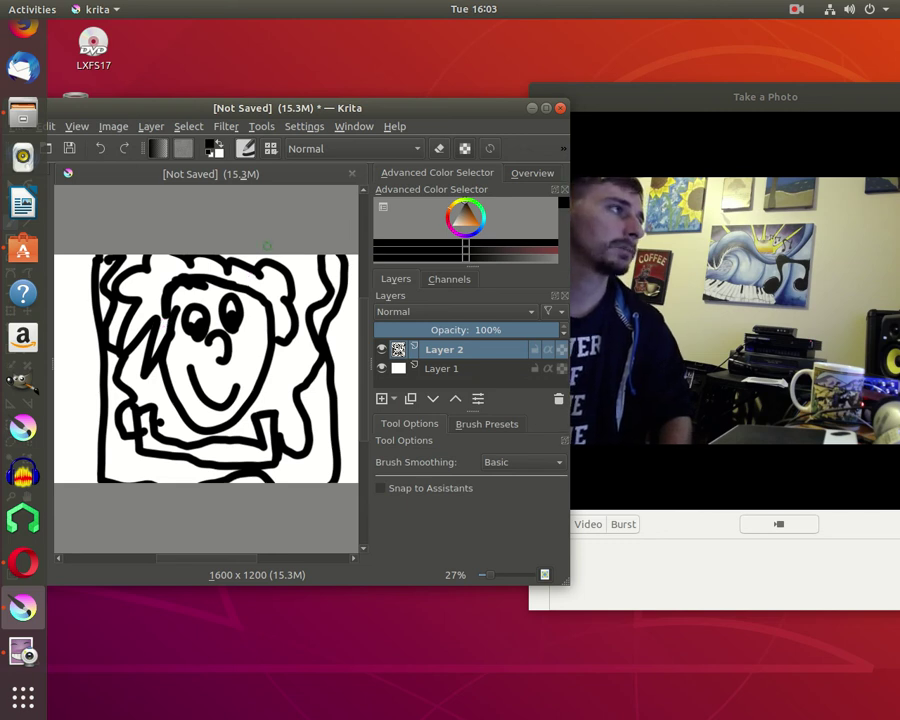
Minimize Krita and move the Cheese window to the middle of the desktop.
left_click(532, 109)
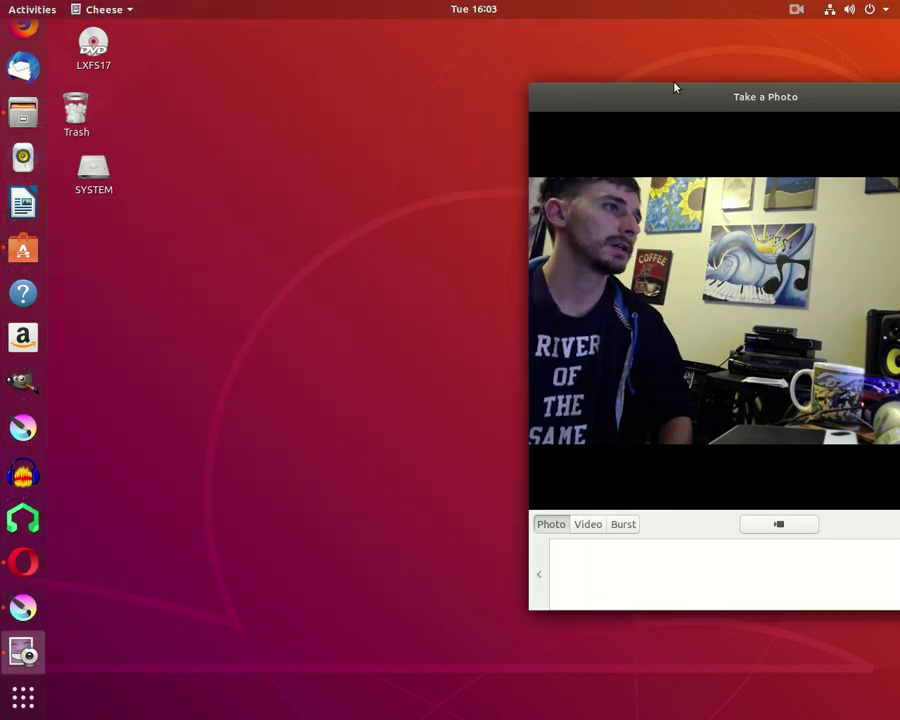
left_click_drag(675, 87, 368, 78)
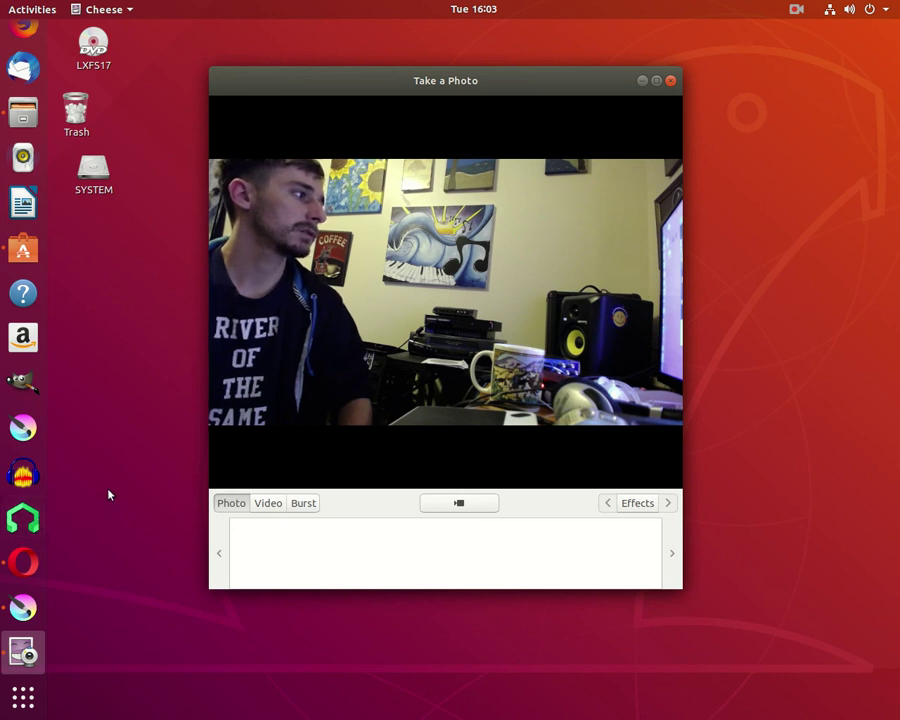
Launch LMMS, preview the drum samples clap01.ogg, clap04.ogg and hihat_opened03.ogg, and minimize the program.
left_click(16, 516)
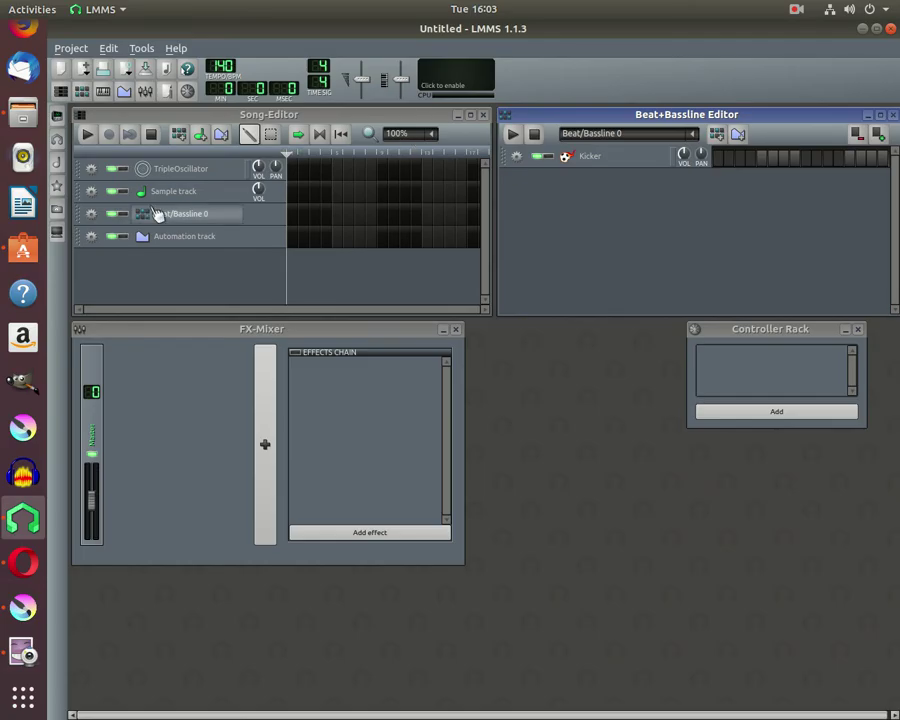
left_click(57, 162)
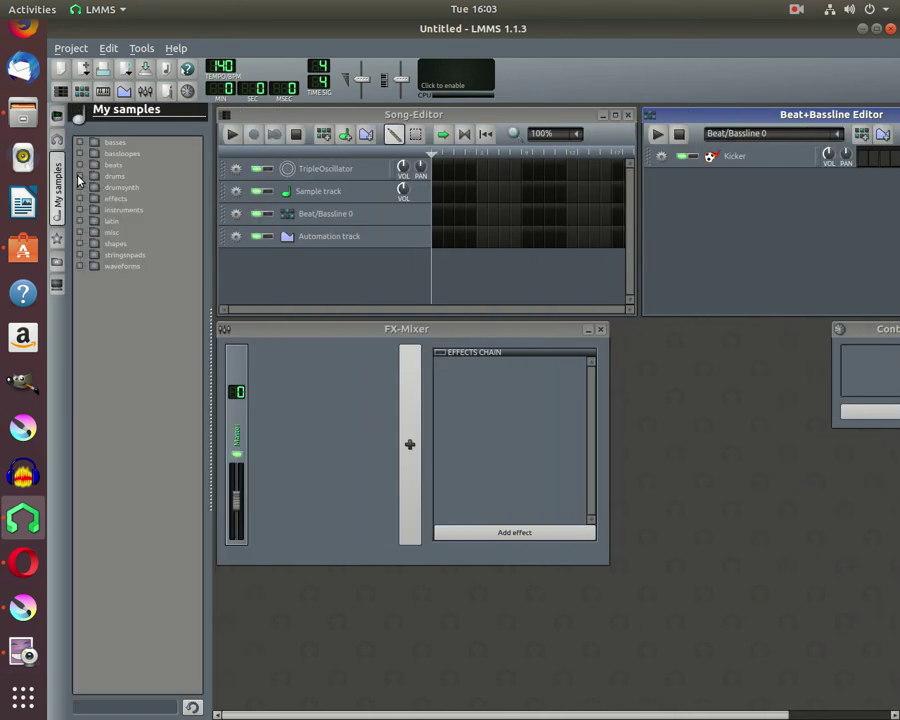
left_click(80, 177)
left_click(147, 266)
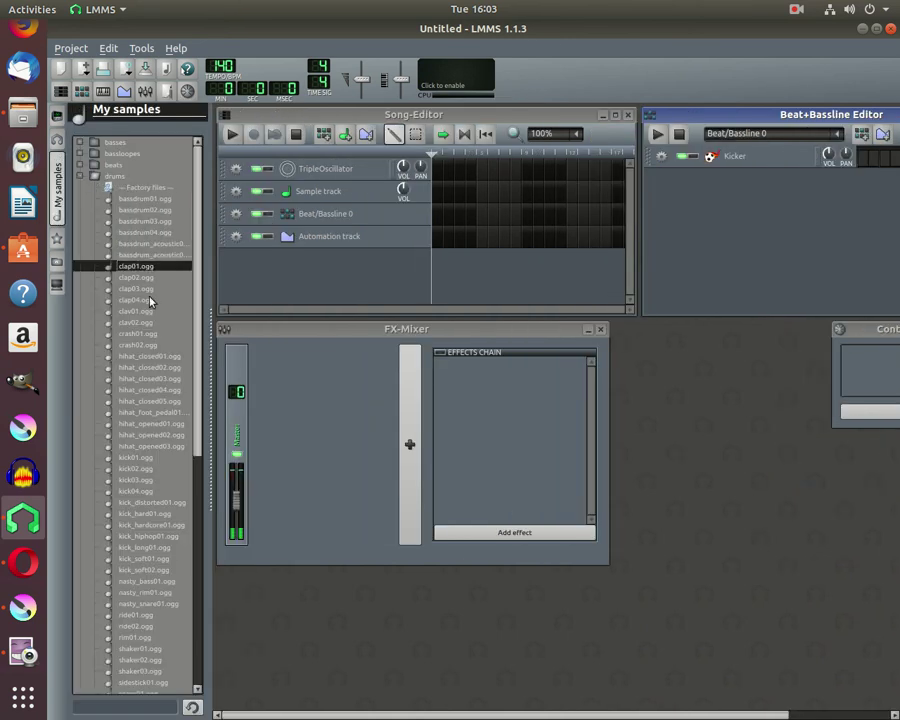
left_click(149, 300)
left_click(150, 447)
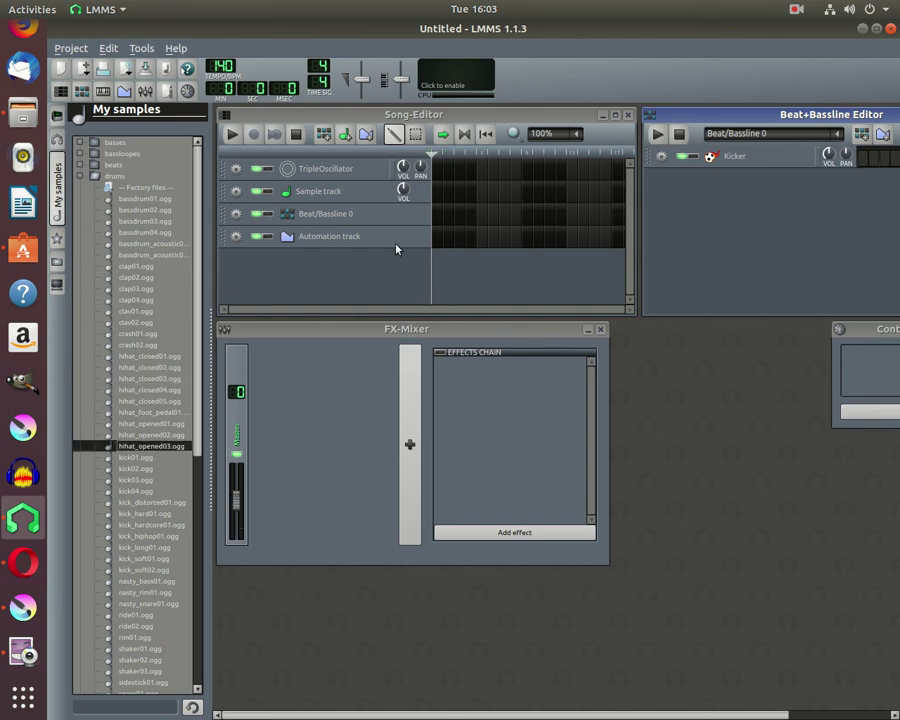
left_click(863, 33)
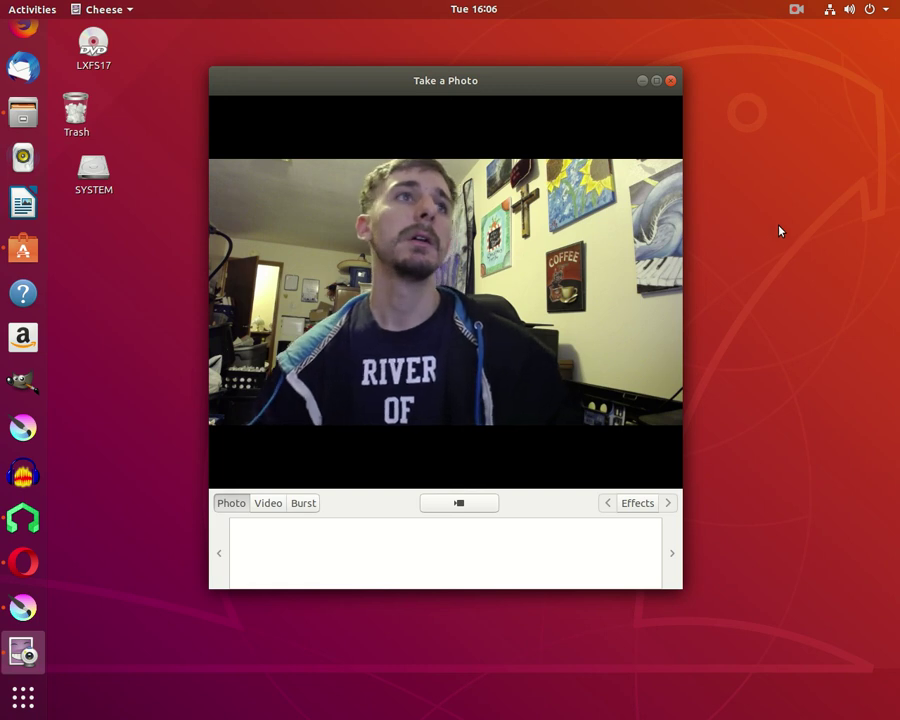
Minimize Cheese, look through the installed applications and launch PikoPixel.
left_click(643, 82)
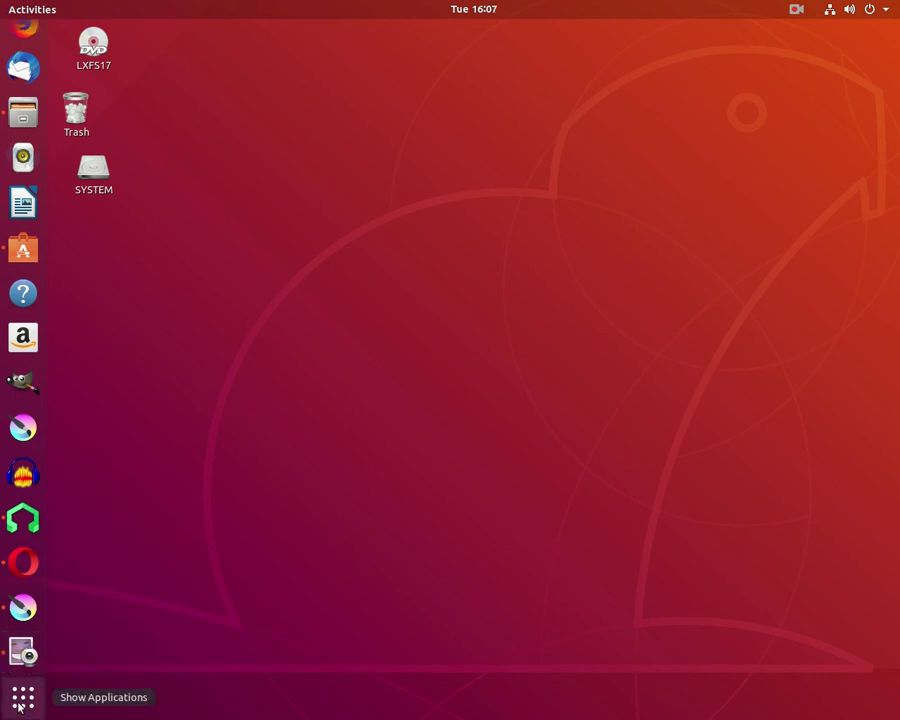
key("super+a")
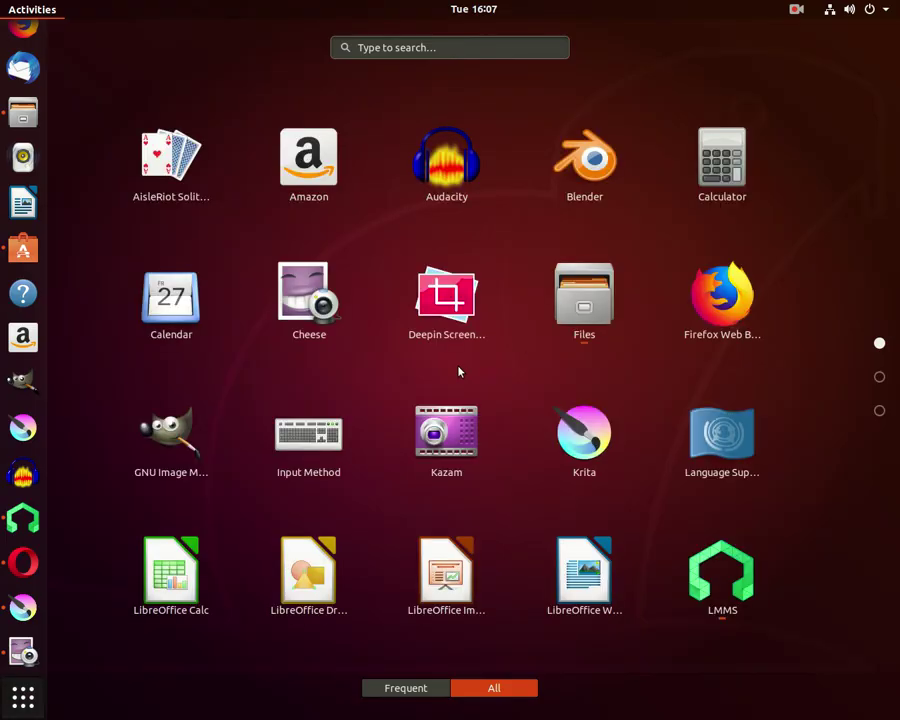
scroll(504, 378, "down", 2)
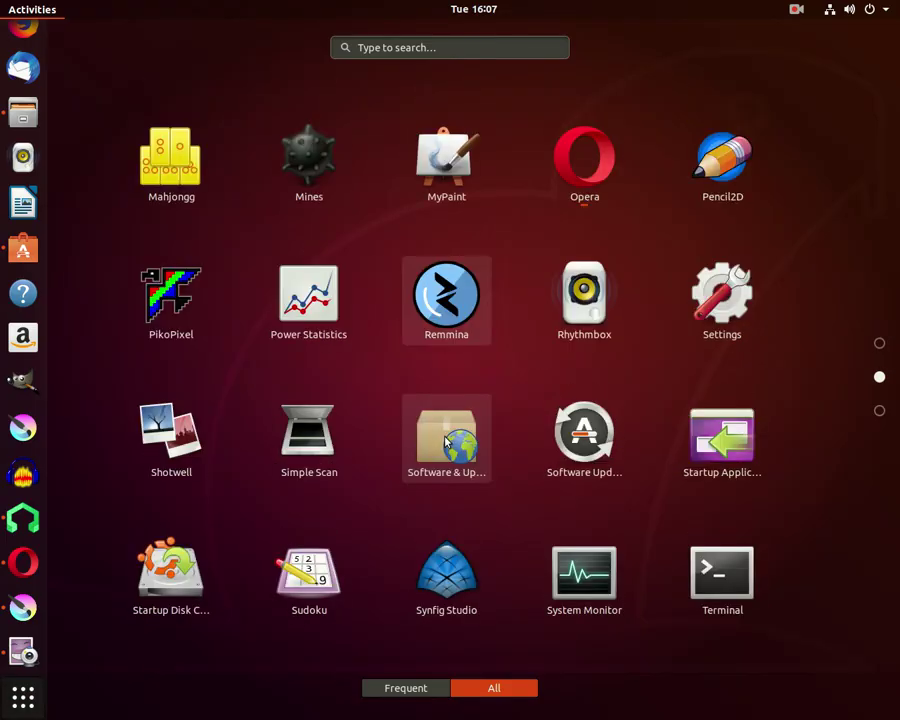
scroll(447, 440, "down", 1)
scroll(446, 436, "up", 2)
scroll(447, 440, "down", 1)
scroll(449, 441, "up", 1)
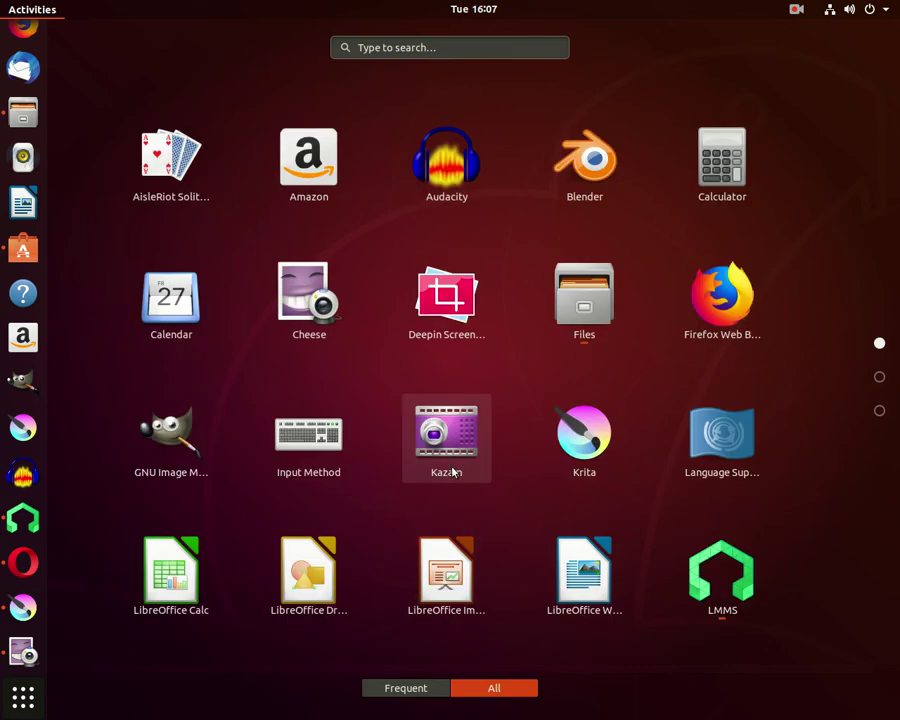
scroll(388, 493, "down", 1)
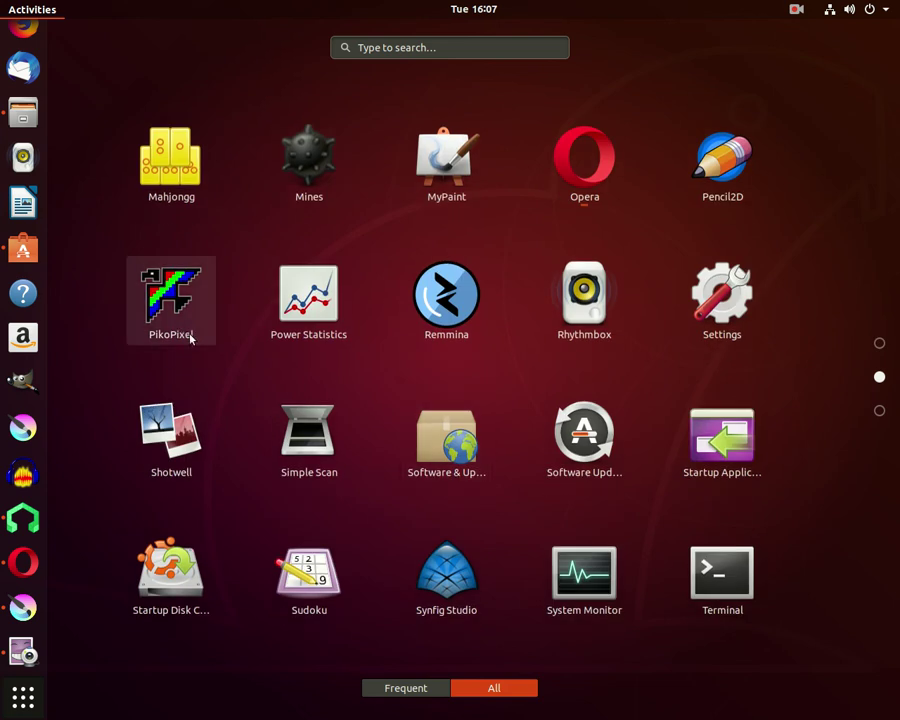
left_click(276, 345)
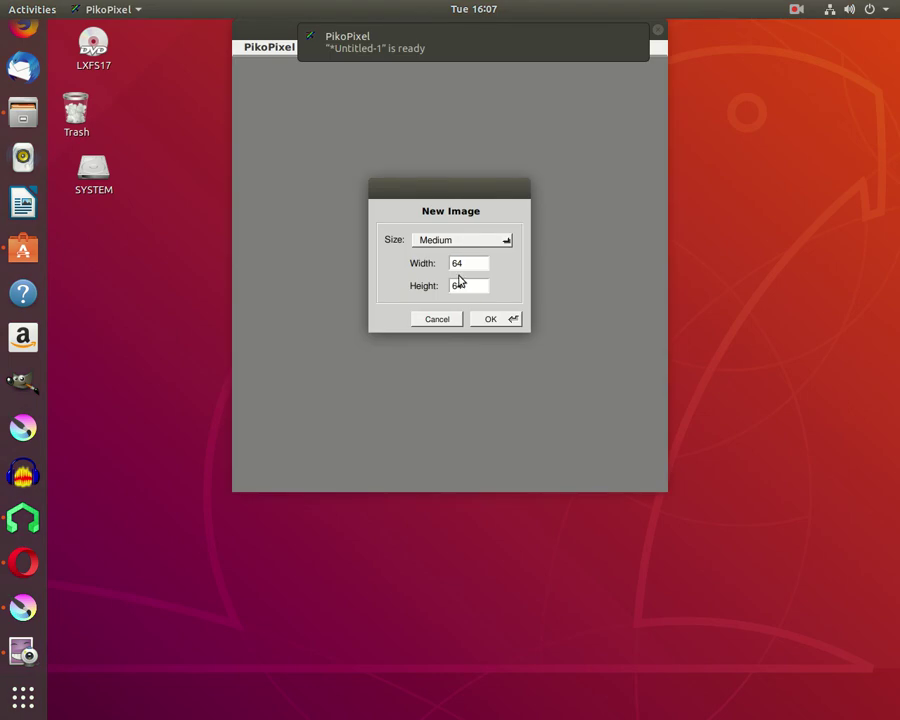
Create a new image with the Medium (64x64) size preset.
left_click(504, 246)
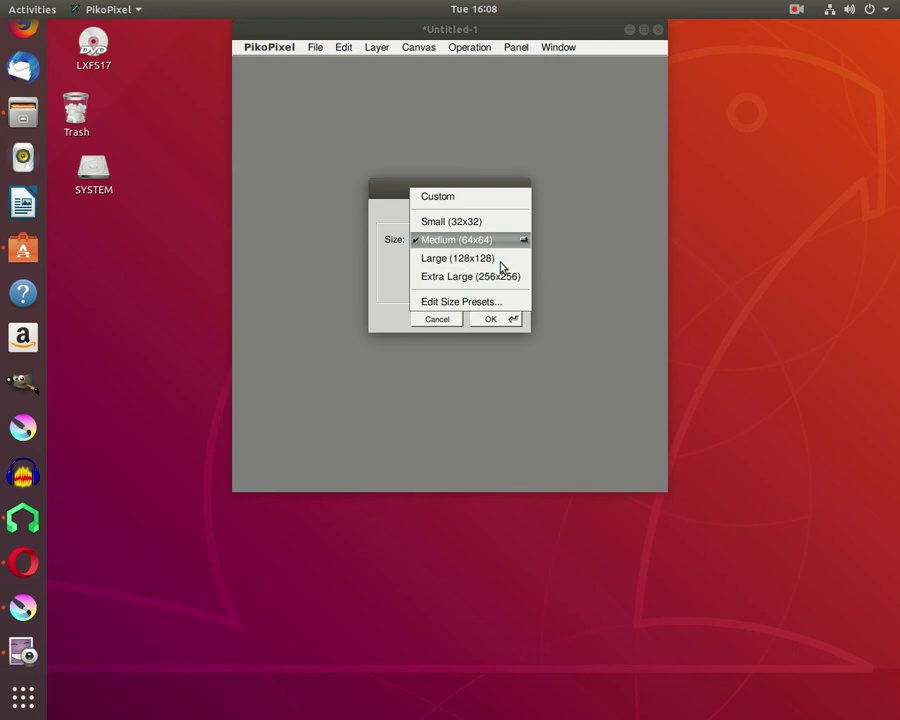
left_click(491, 319)
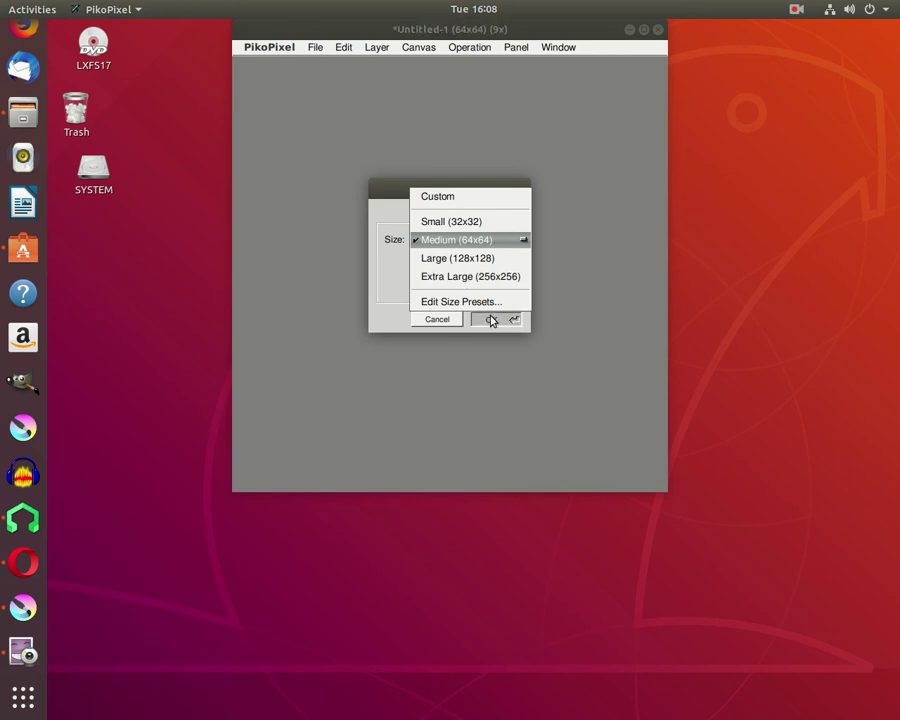
key("Return")
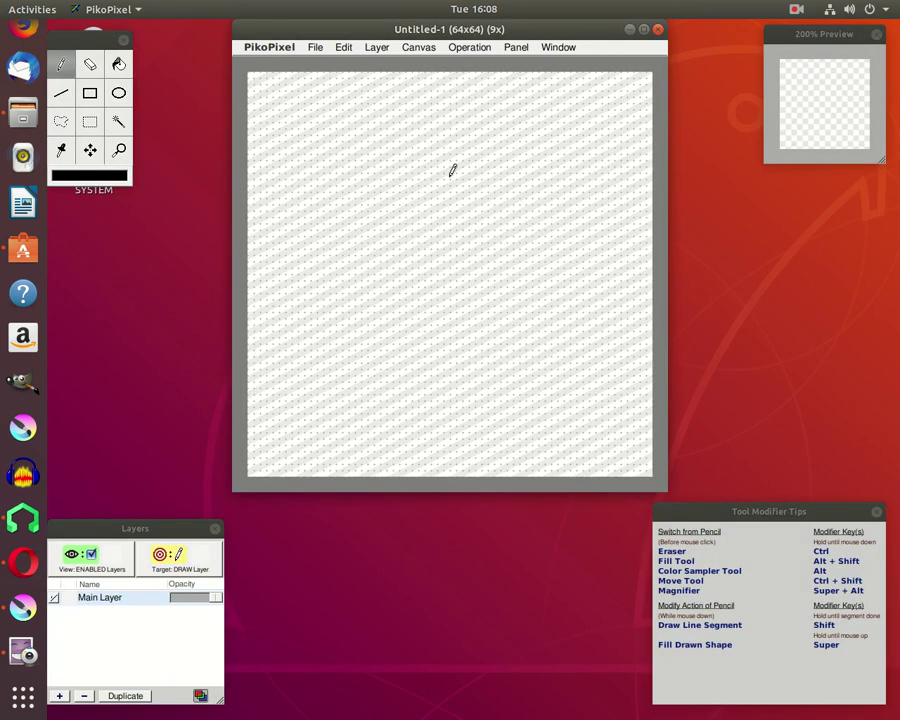
Draw a large rounded black pencil outline on Main Layer and add angular line shapes at its upper-left edge.
mouse_move(345, 185)
left_mouse_down()
mouse_move(347, 171)
mouse_move(368, 172)
mouse_move(375, 213)
mouse_move(428, 183)
mouse_move(462, 121)
mouse_move(621, 179)
mouse_move(592, 410)
mouse_move(424, 384)
mouse_move(352, 321)
mouse_move(352, 173)
mouse_move(352, 185)
left_mouse_up()
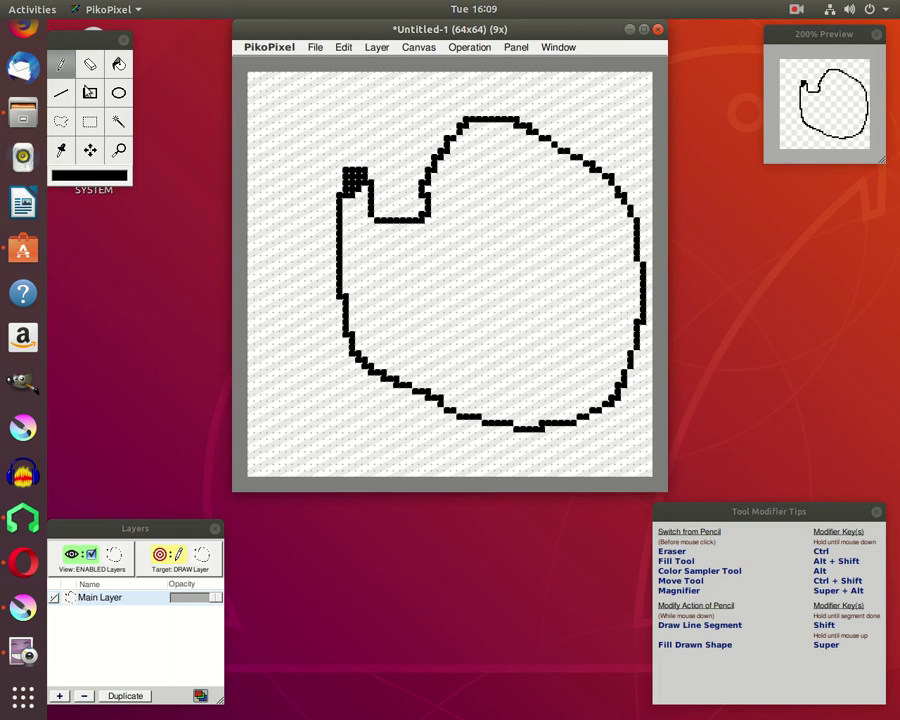
left_click(61, 92)
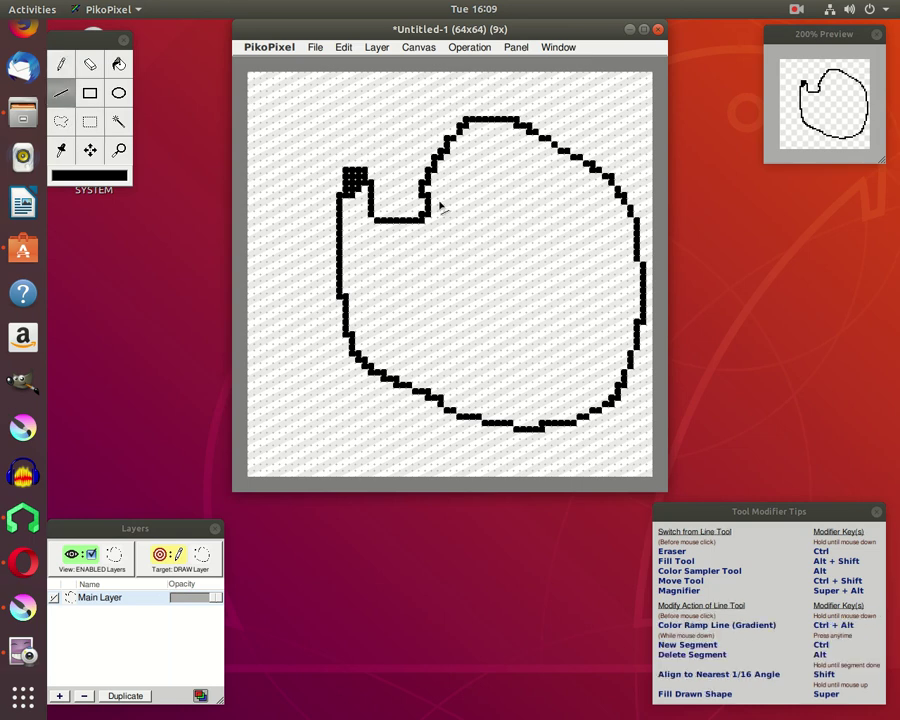
mouse_move(370, 178)
left_mouse_down()
mouse_move(420, 178)
mouse_move(428, 157)
mouse_move(408, 135)
mouse_move(321, 157)
mouse_move(350, 178)
mouse_move(273, 188)
mouse_move(252, 202)
mouse_move(288, 274)
mouse_move(338, 258)
mouse_move(281, 267)
mouse_move(315, 257)
mouse_move(285, 265)
mouse_move(255, 209)
mouse_move(293, 201)
mouse_move(249, 200)
mouse_move(368, 186)
left_mouse_up()
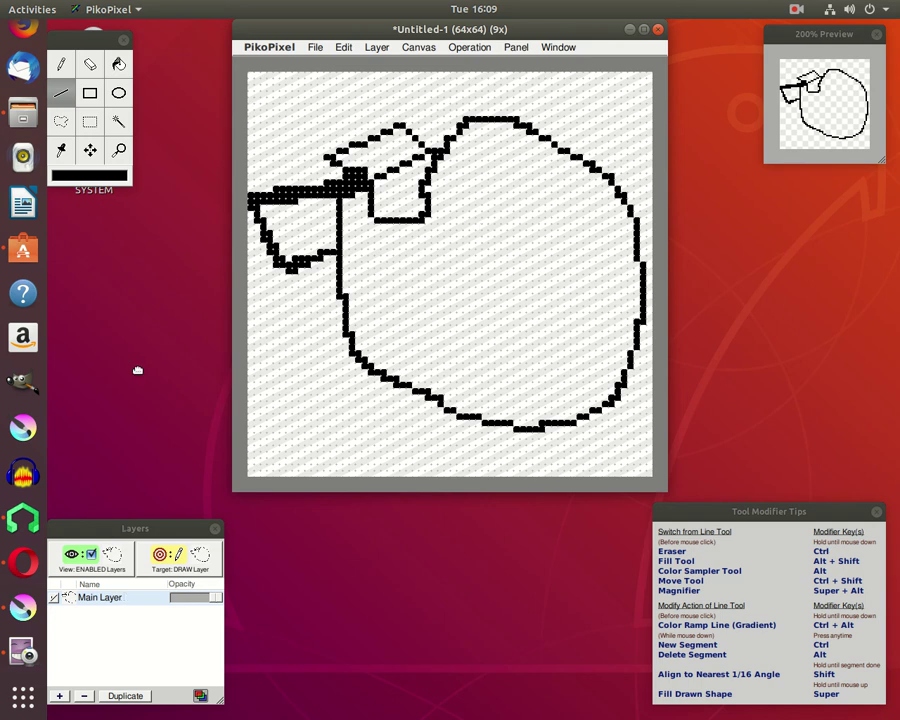
Add a layer above Main Layer and draw a large four-sided line outline on it, trying out the layer's opacity.
left_click_drag(116, 532, 140, 374)
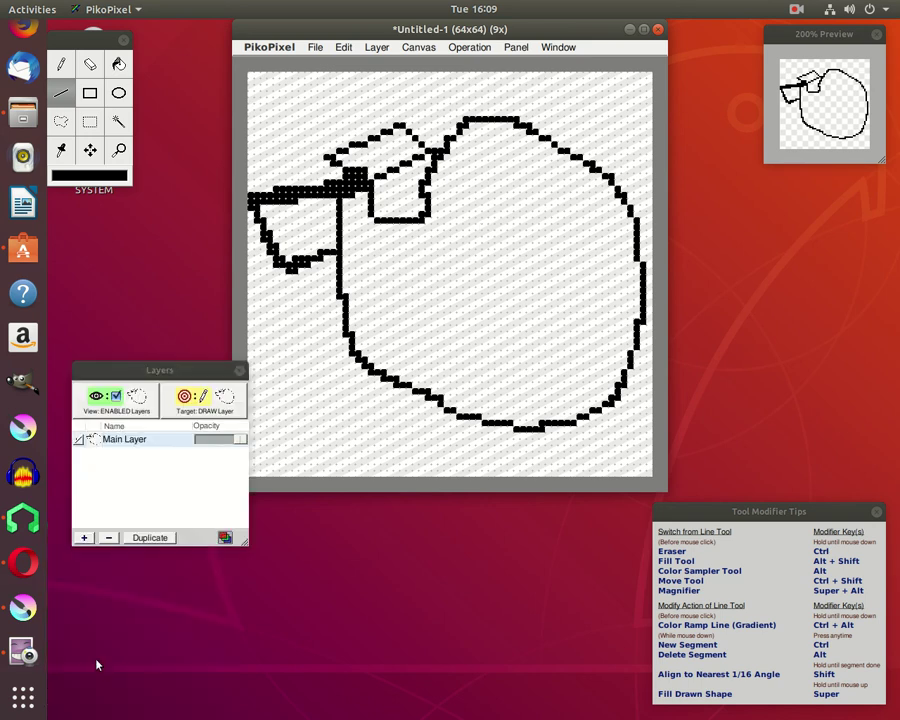
left_click(84, 538)
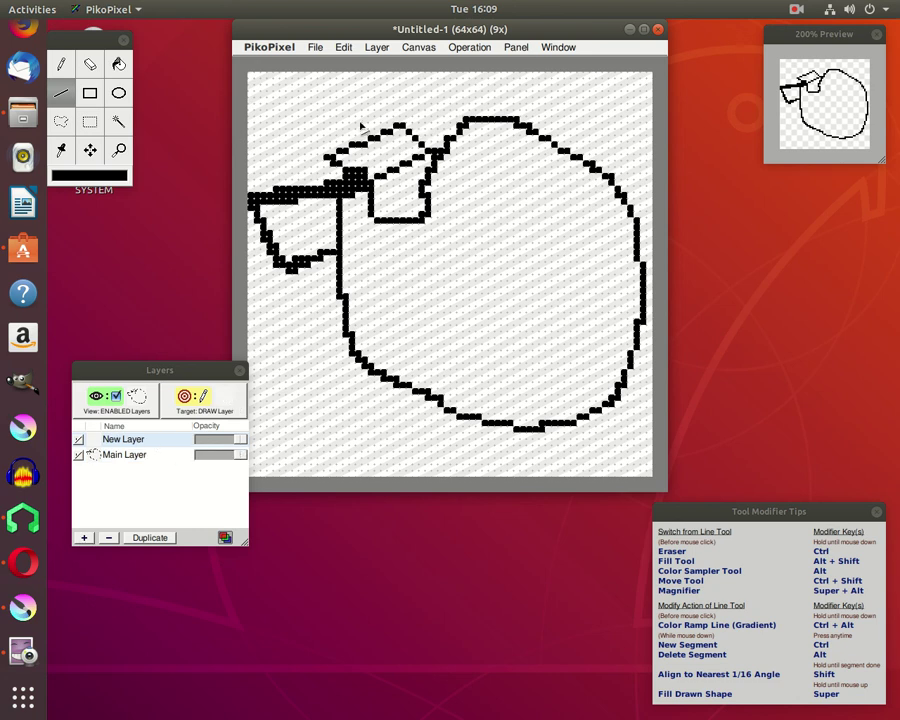
mouse_move(351, 113)
left_mouse_down()
mouse_move(297, 396)
mouse_move(612, 422)
mouse_move(593, 197)
mouse_move(442, 116)
mouse_move(351, 114)
left_mouse_up()
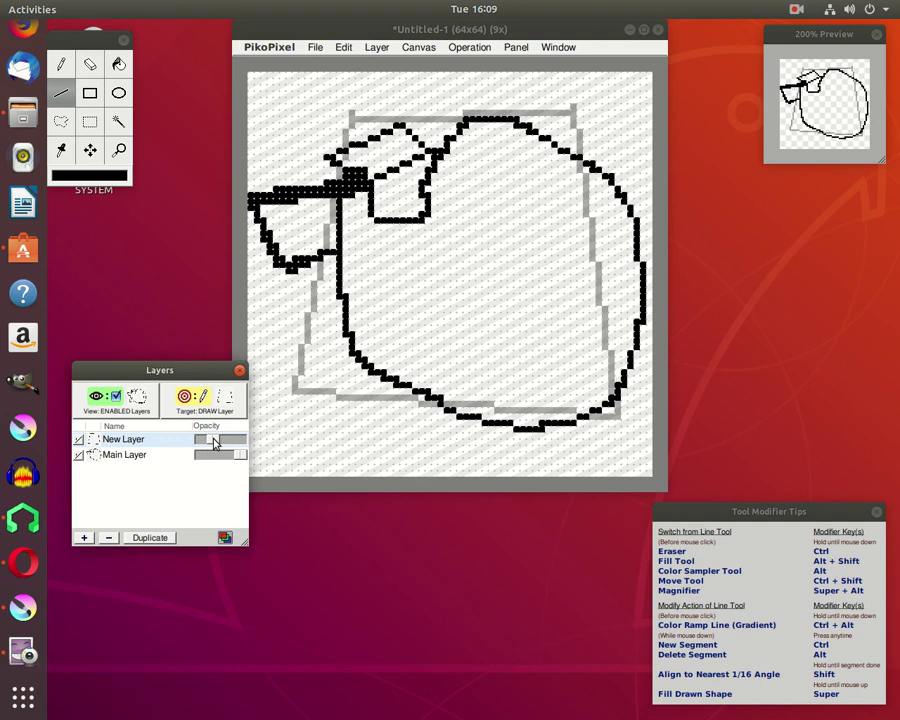
left_click_drag(217, 440, 281, 430)
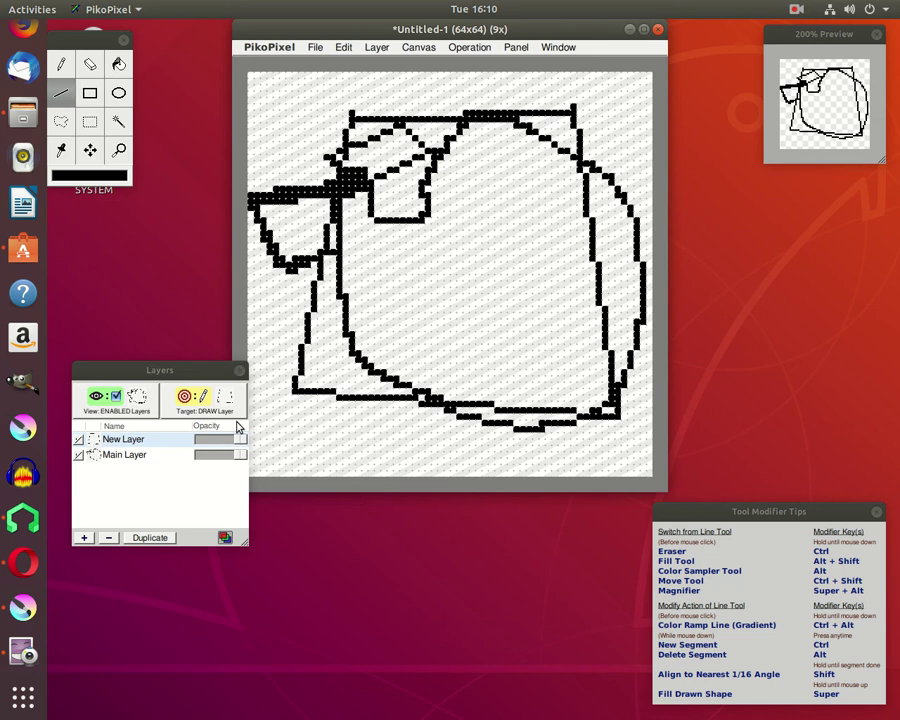
Rotate the four-sided outline on the new layer 90° clockwise.
left_click(424, 50)
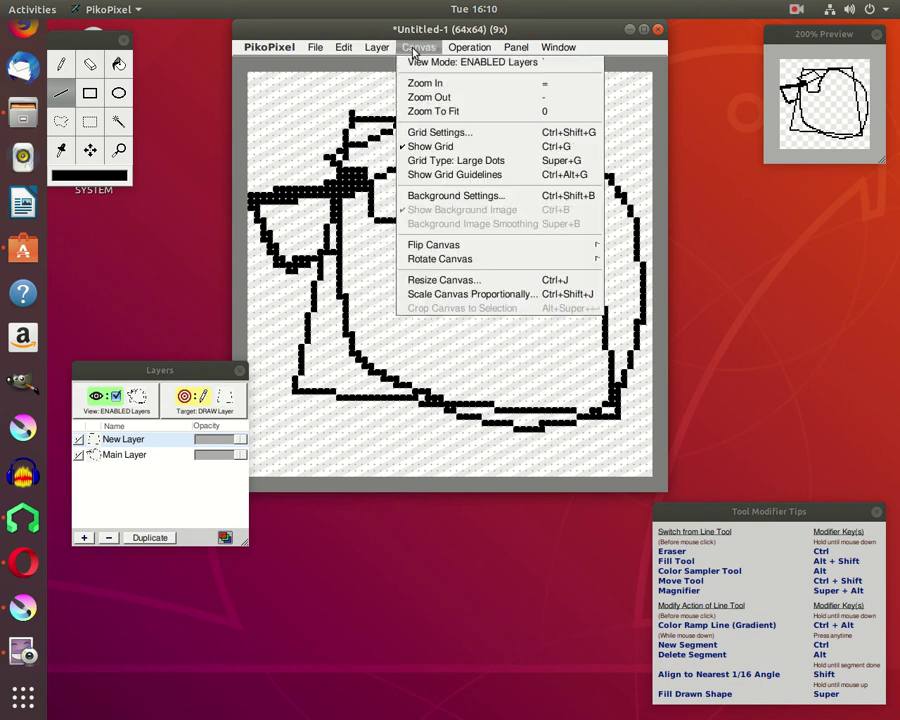
left_click(398, 49)
left_click(376, 47)
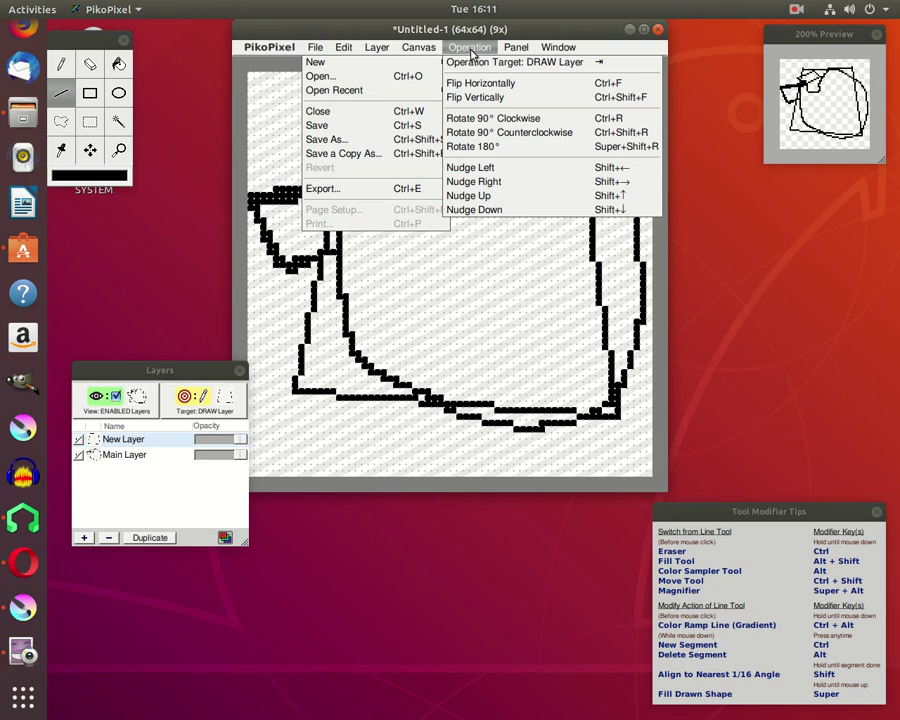
left_click(474, 120)
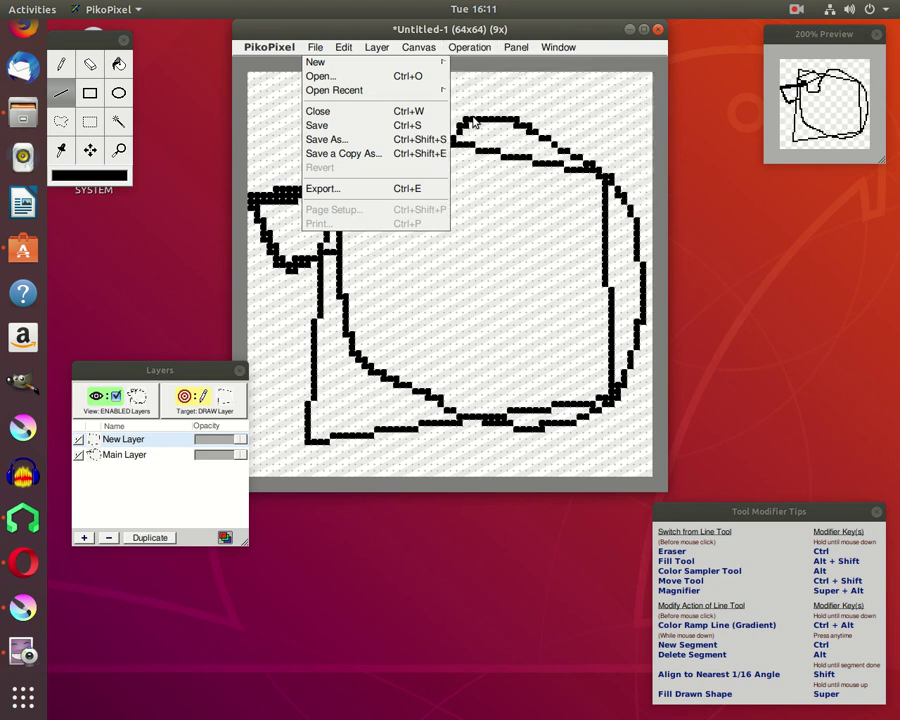
Examine the canvas, layer and file commands and the Save As options for a PikoPixel Document, and cancel without saving.
left_click(414, 47)
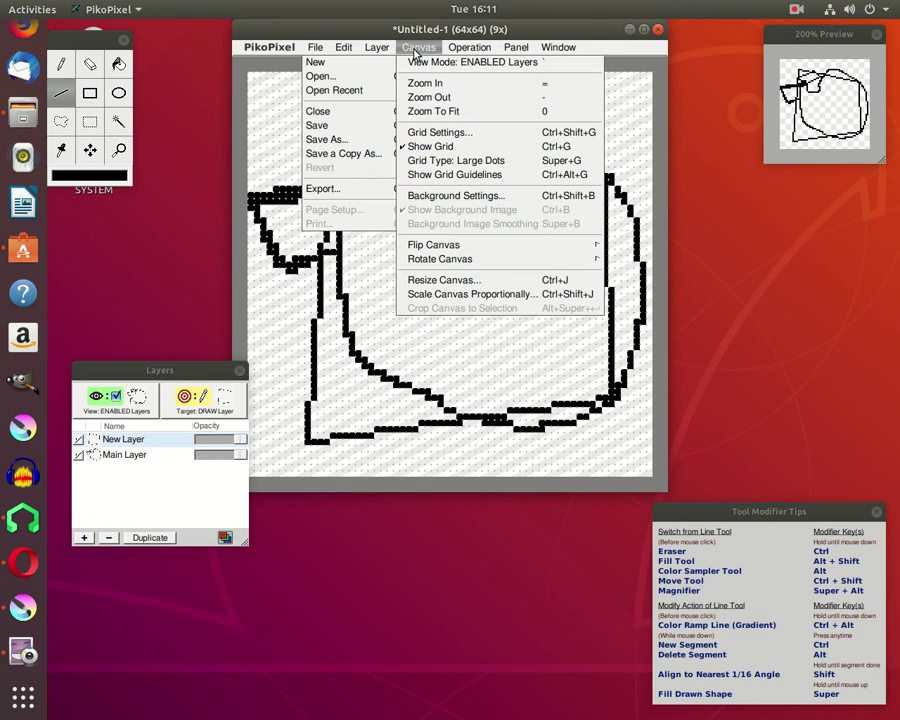
mouse_move(376, 47)
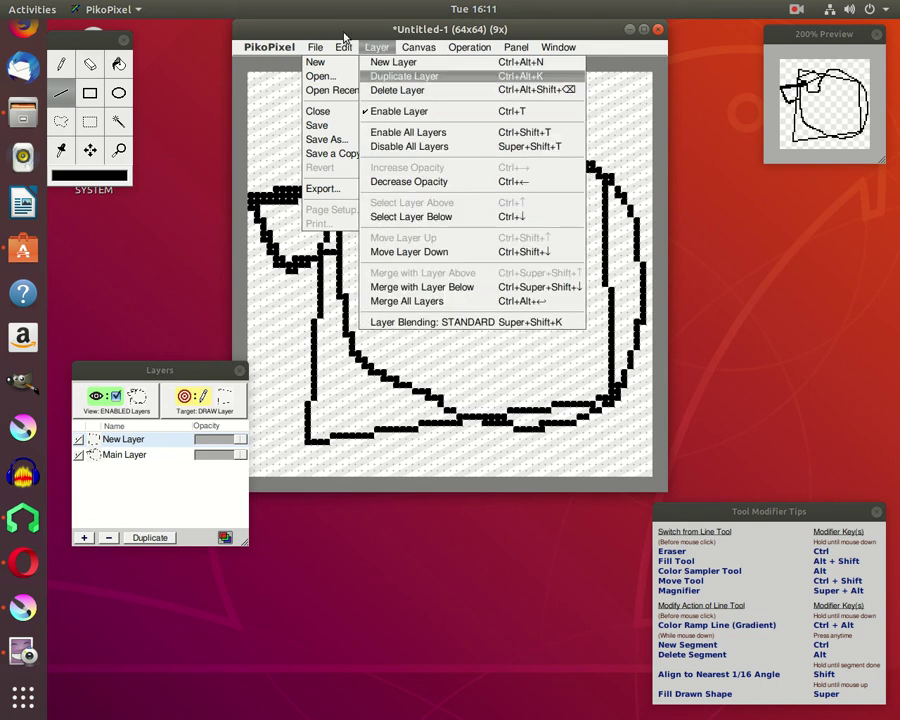
mouse_move(343, 55)
mouse_move(314, 48)
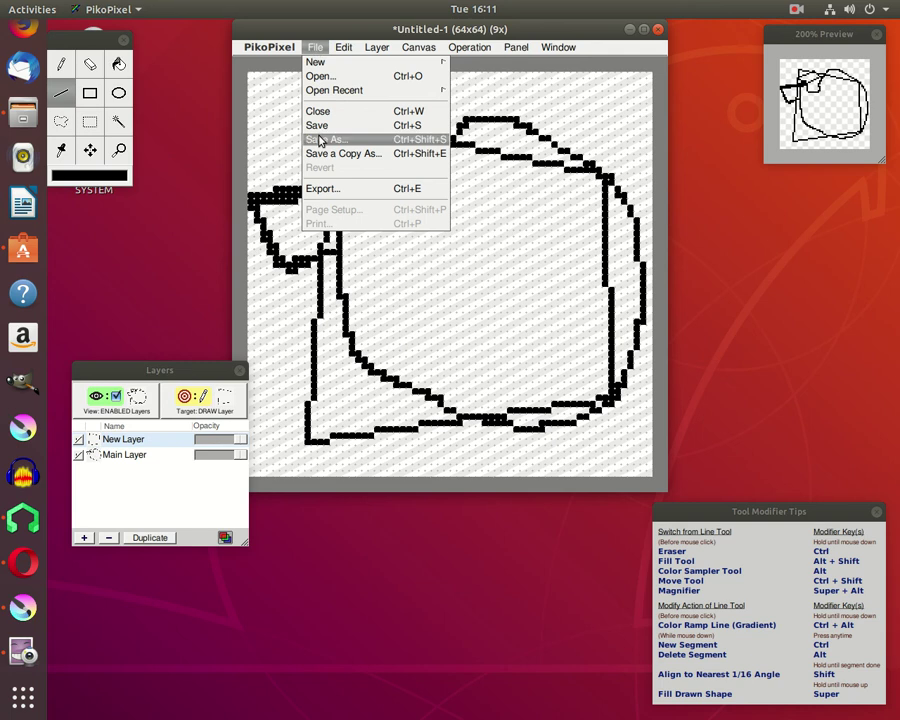
left_click(320, 139)
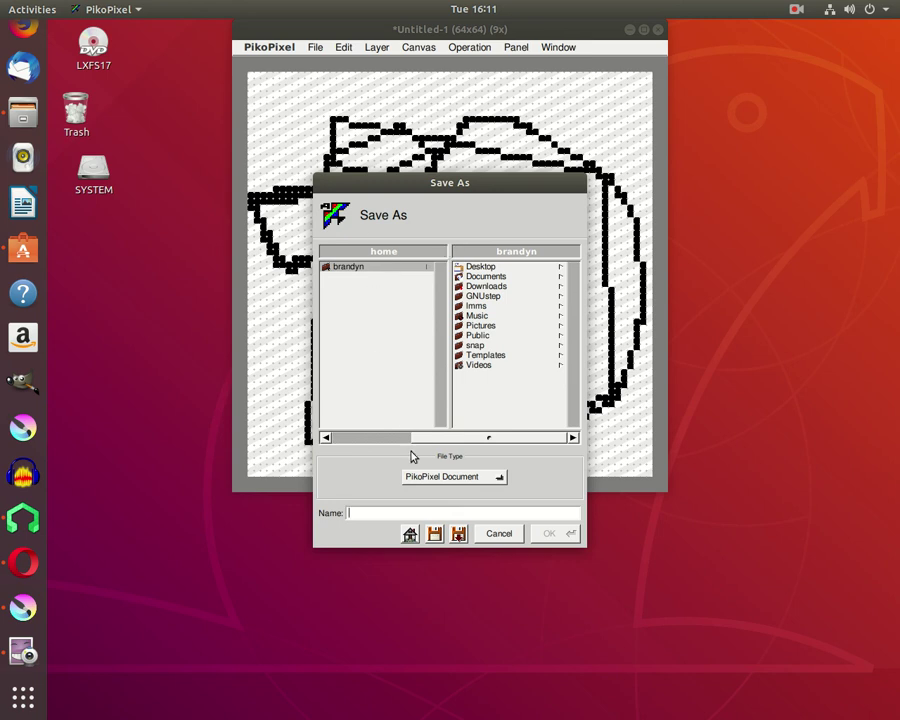
left_click(505, 535)
Examine the drawing's export options, including the destination folders and available image file formats, and cancel the export.
left_click(315, 48)
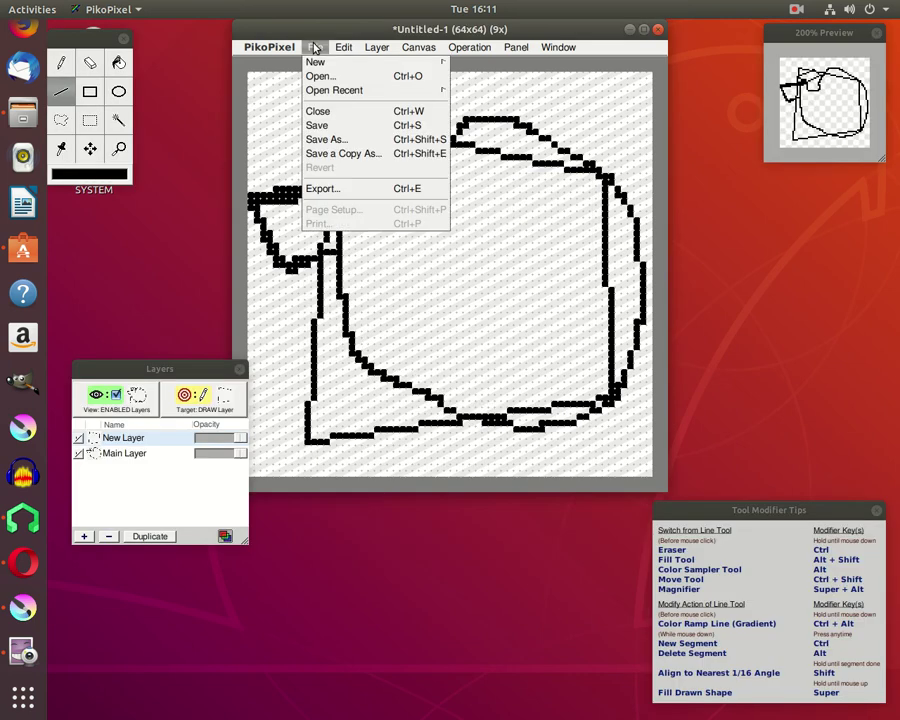
left_click(336, 190)
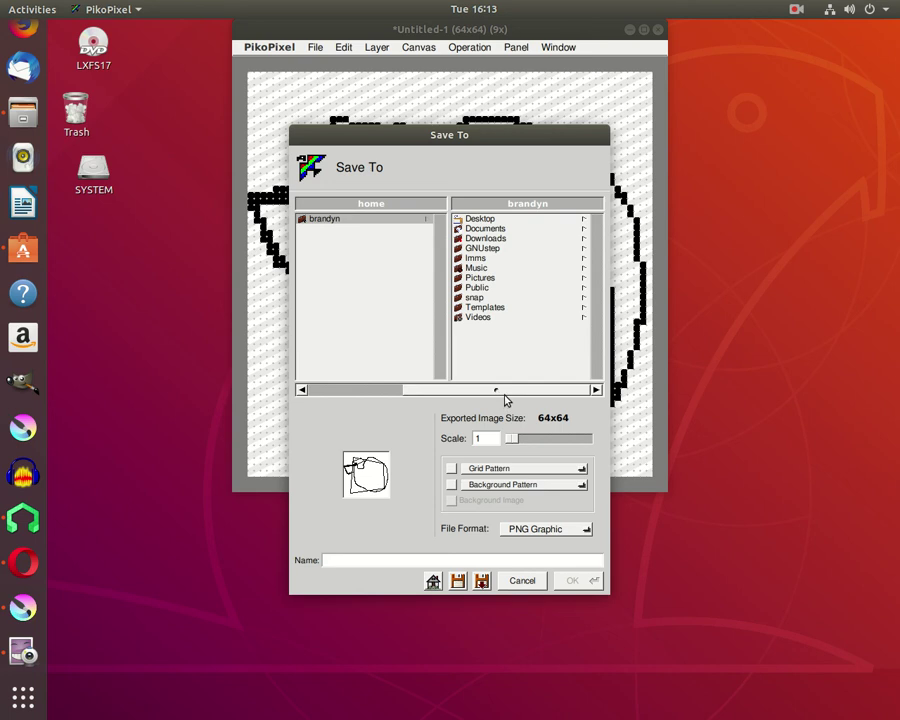
left_click_drag(496, 392, 395, 390)
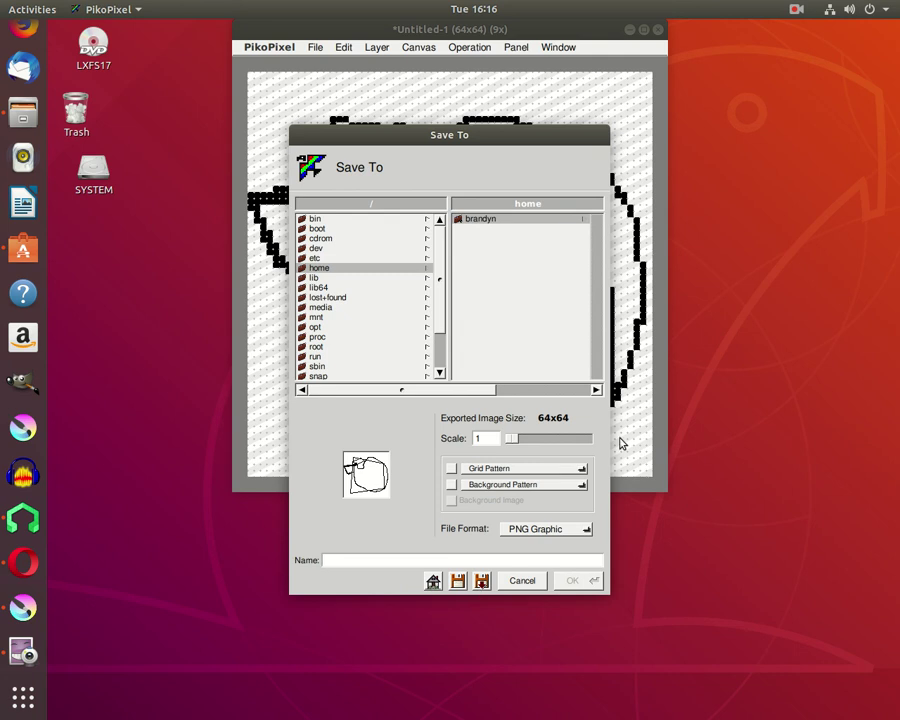
left_click(533, 589)
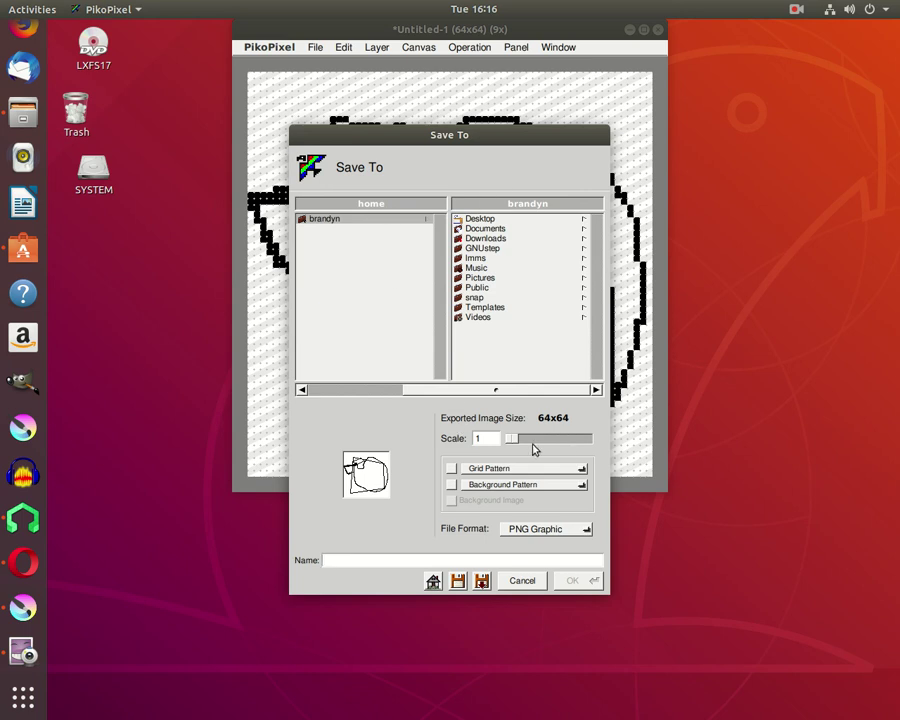
left_click(587, 532)
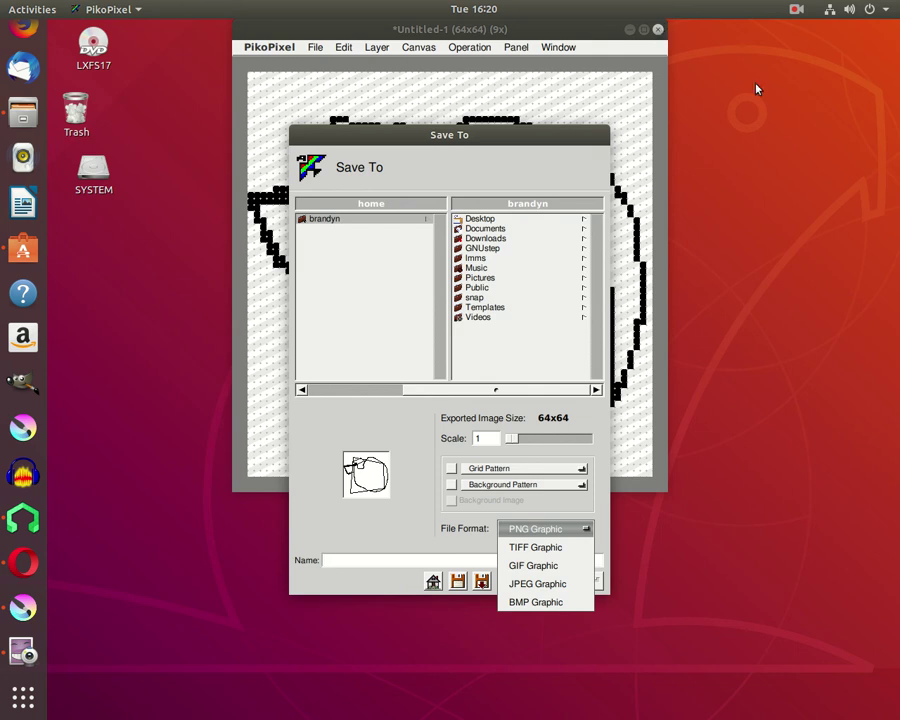
key("alt+space")
key("x")
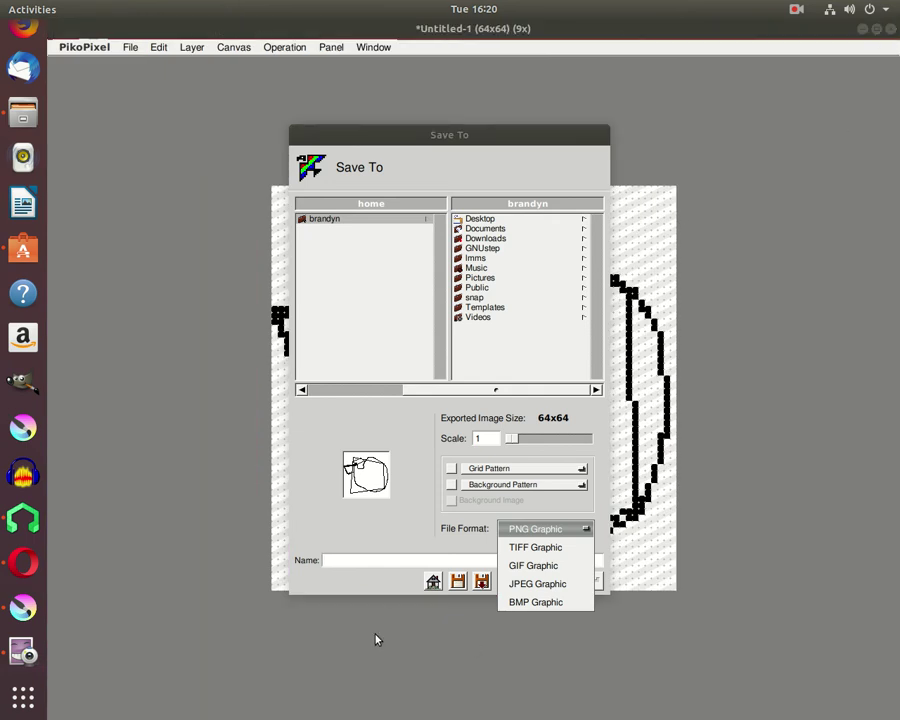
left_click(875, 30)
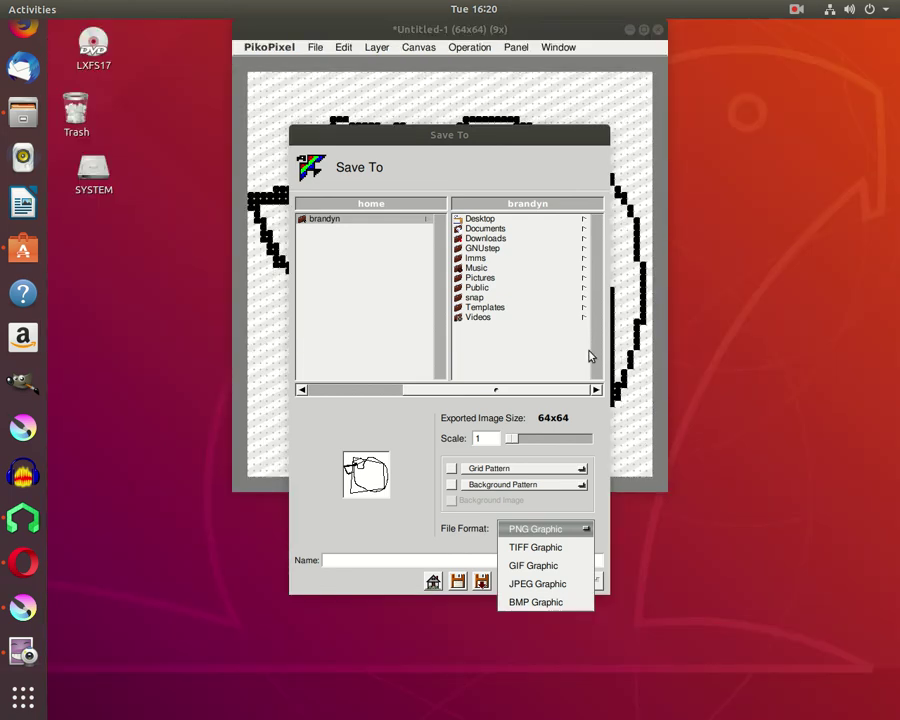
left_click(398, 532)
left_click(518, 139)
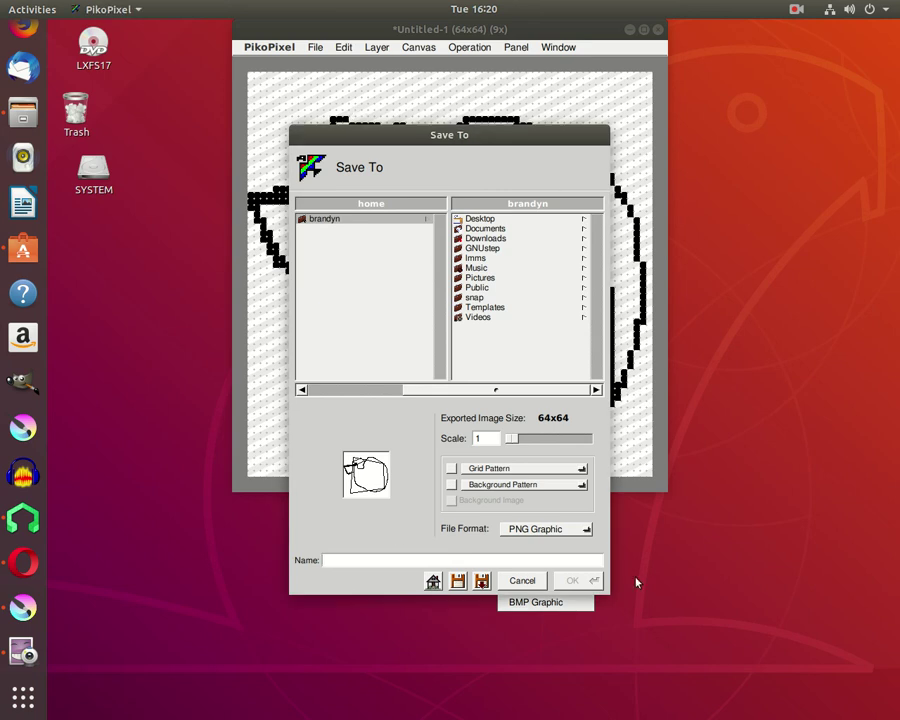
left_click(528, 582)
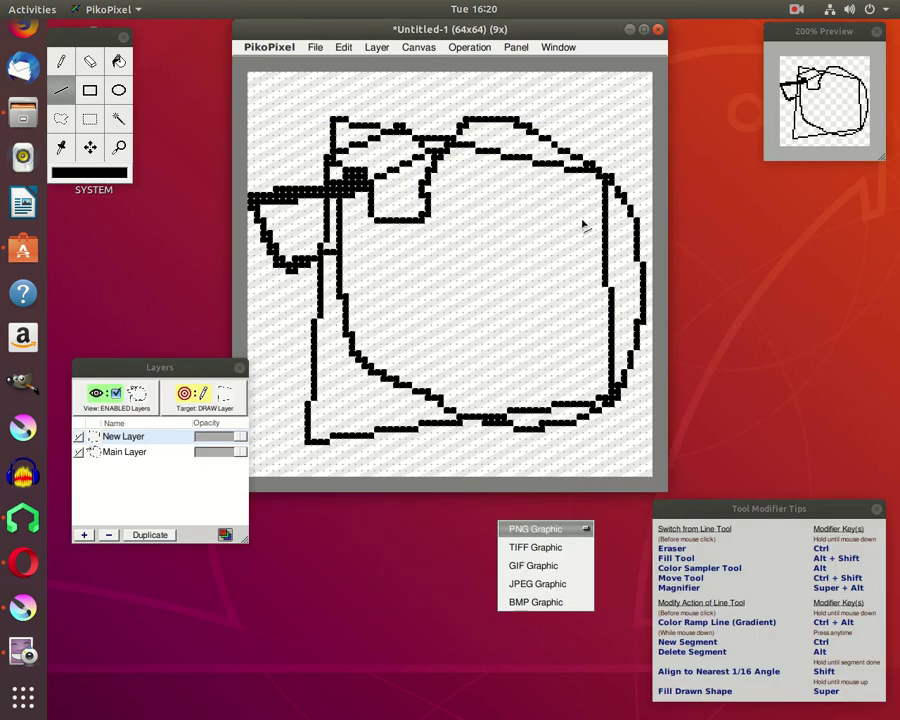
Close the PikoPixel drawing without saving and close the Cheese webcam window.
left_click(656, 30)
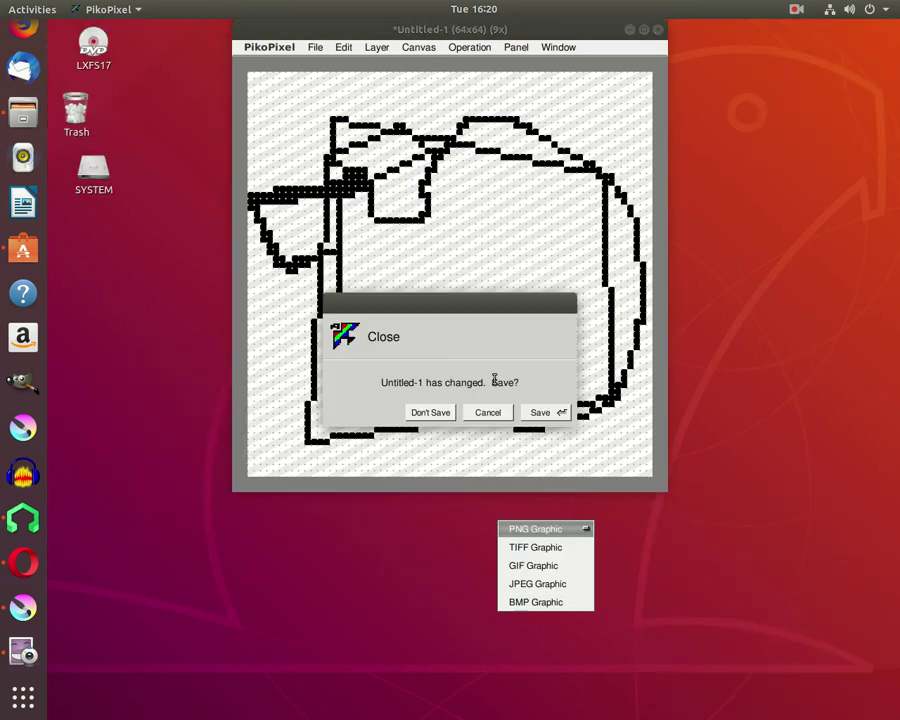
left_click(430, 412)
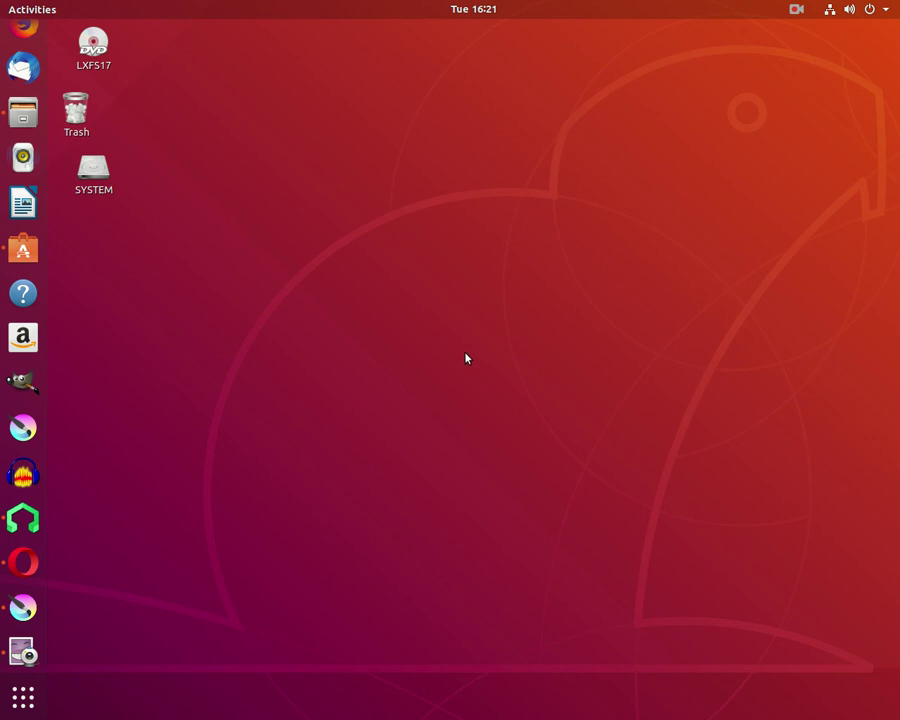
left_click(19, 655)
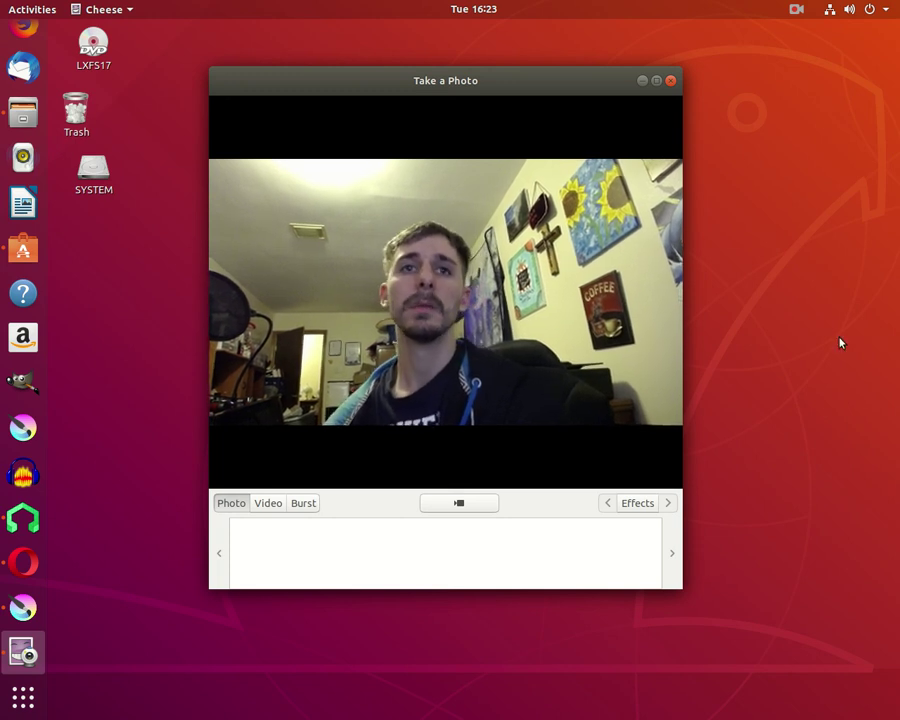
left_click(670, 82)
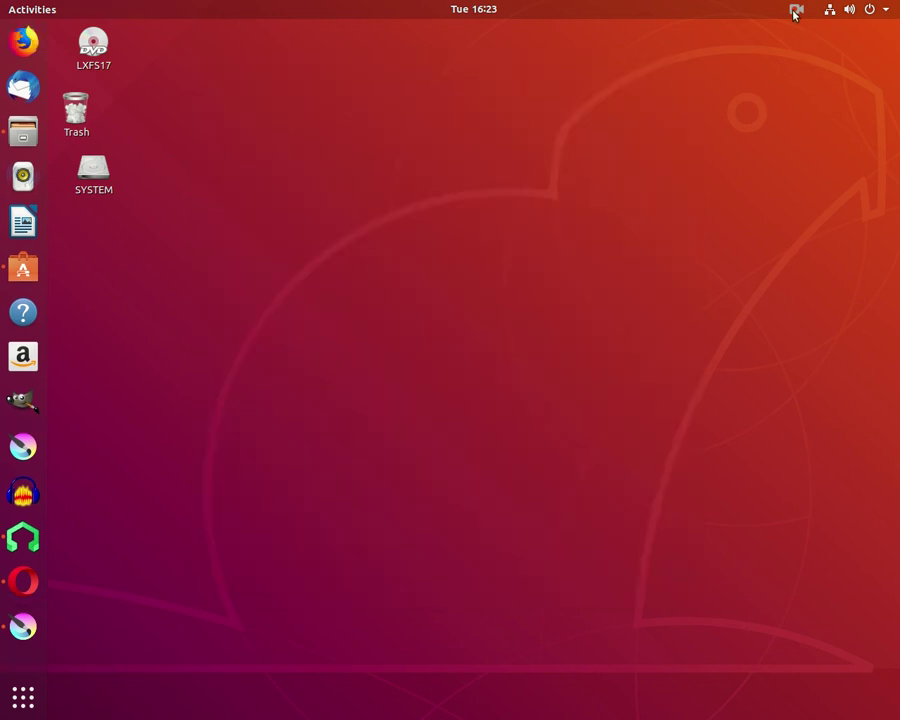